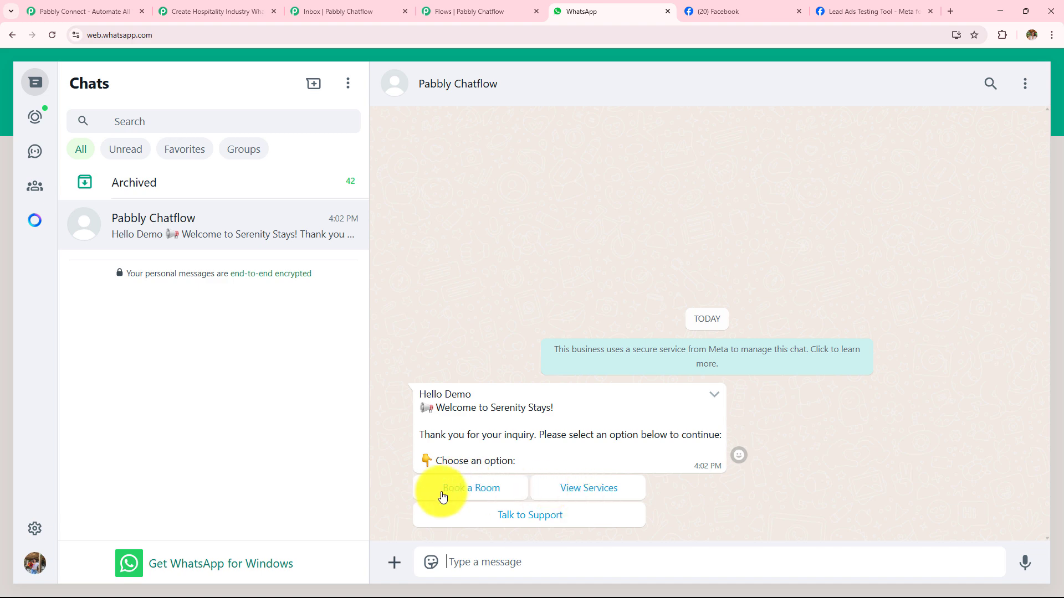
# - Request a room booking in the Pabbly Chatflow chat, choosing Standard Room and sending 20/03/2025 as the check-in date
pyautogui.click(496, 493)
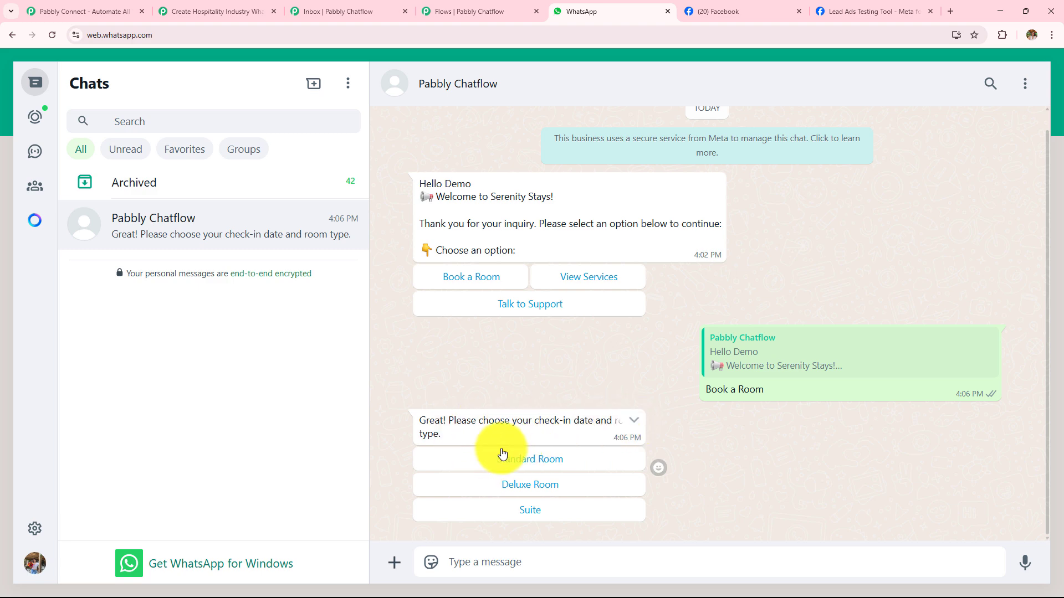
pyautogui.click(485, 471)
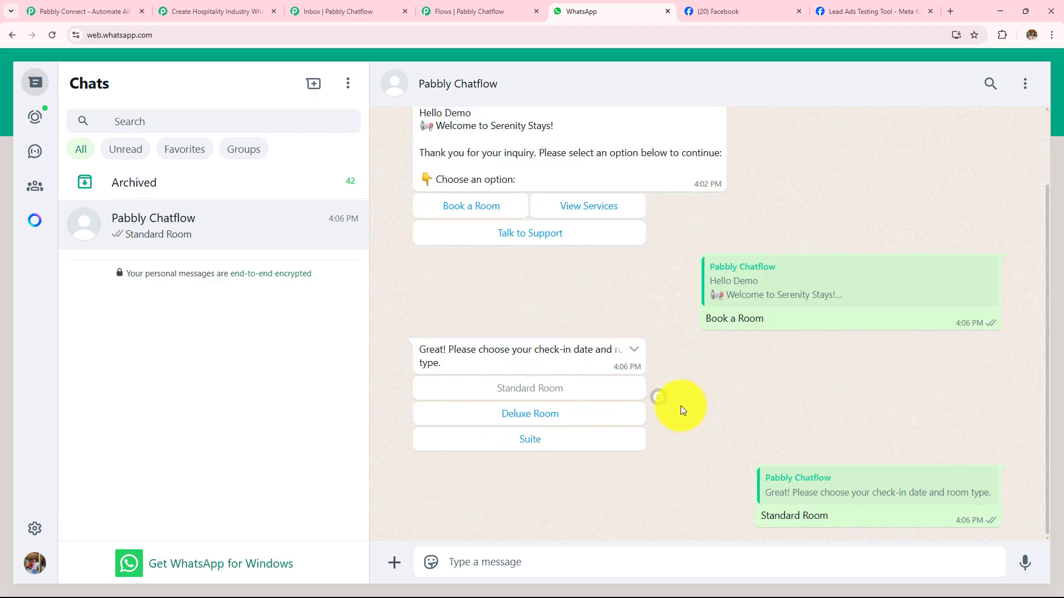
pyautogui.click(467, 561)
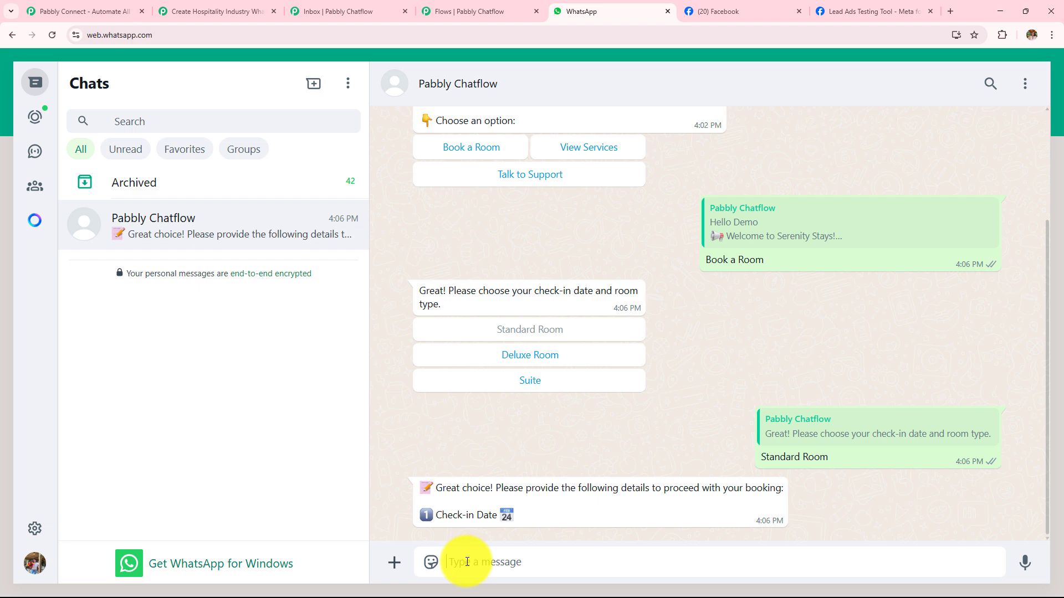
pyautogui.write('20')
pyautogui.write('2')
pyautogui.write('03/2025')
pyautogui.press('Return')
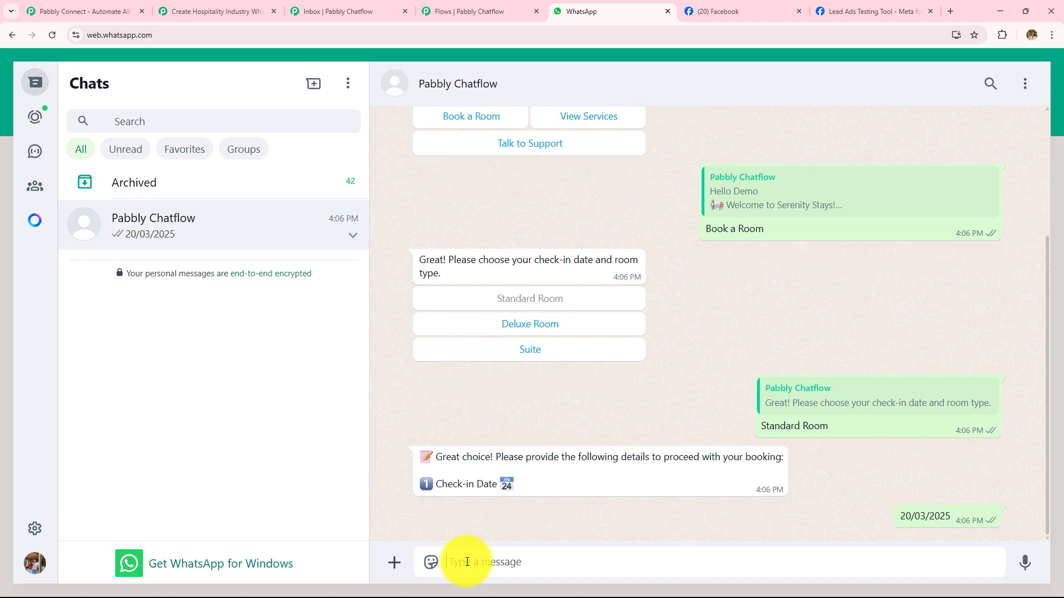
# - Reply to the booking questions with 25/03/2025 as the check-out date and 5 as the number of guests
pyautogui.write('25')
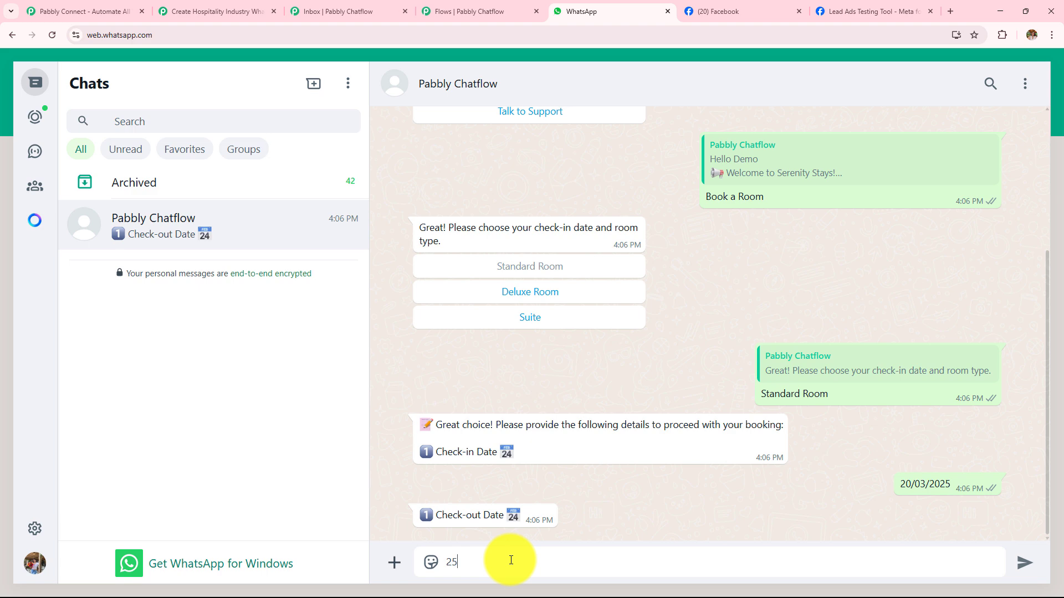
pyautogui.write('/03/2025')
pyautogui.press('Return')
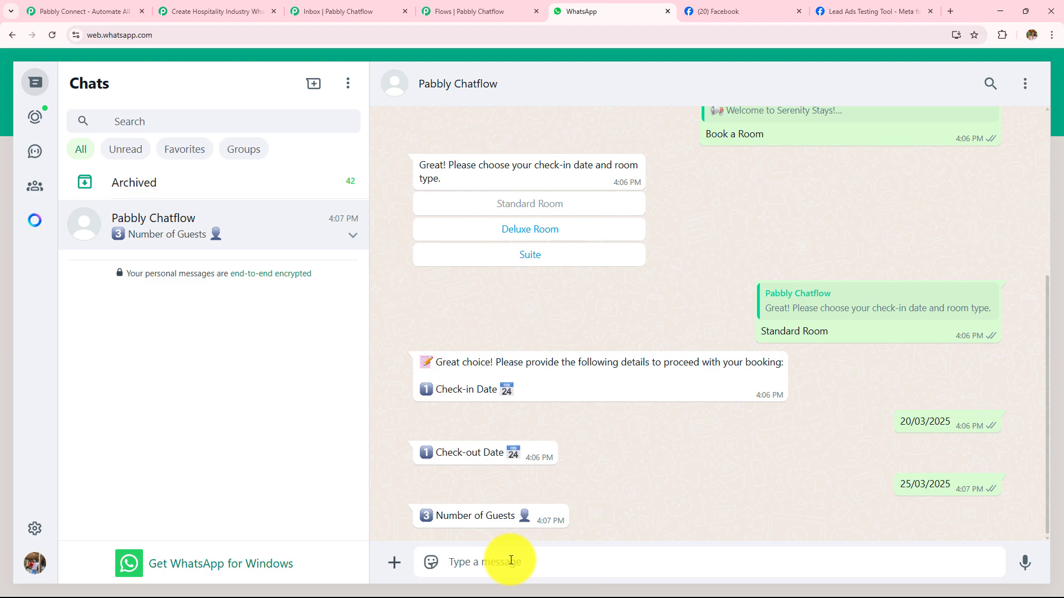
pyautogui.write('5')
pyautogui.press('Return')
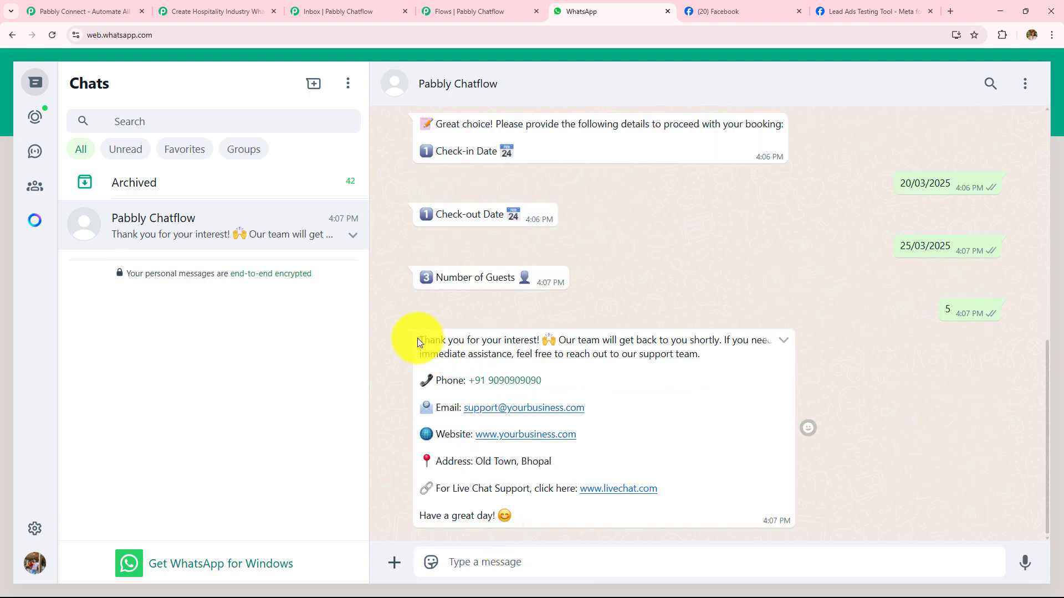
pyautogui.moveTo(420, 339); pyautogui.dragTo(670, 521)
# - Choose View Services in the welcome message and request the Fine Dining and Hotel Stays pictures
pyautogui.scroll(6, 637, 305)
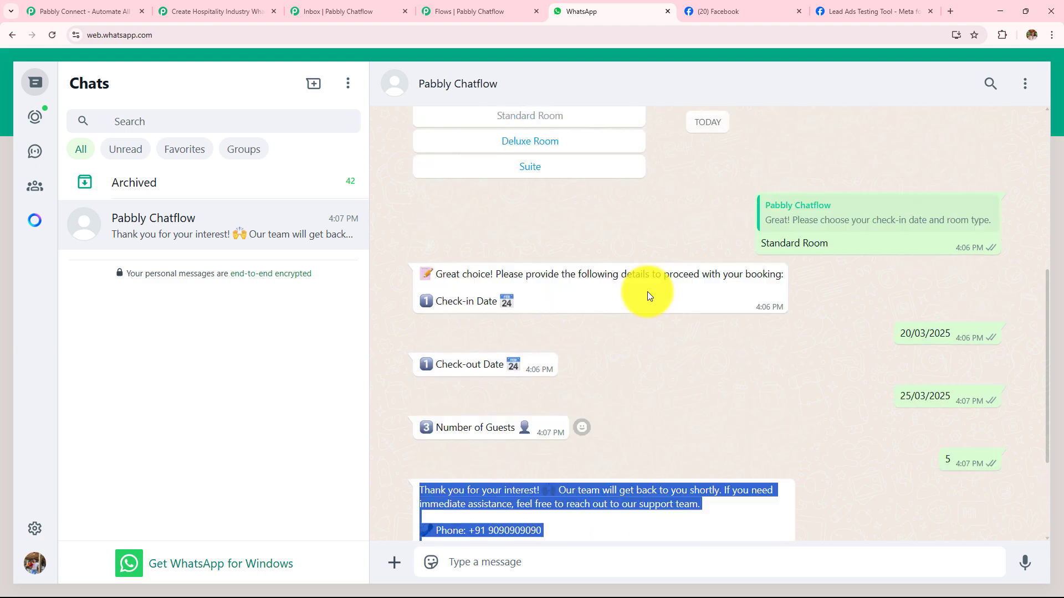
pyautogui.scroll(3, 561, 326)
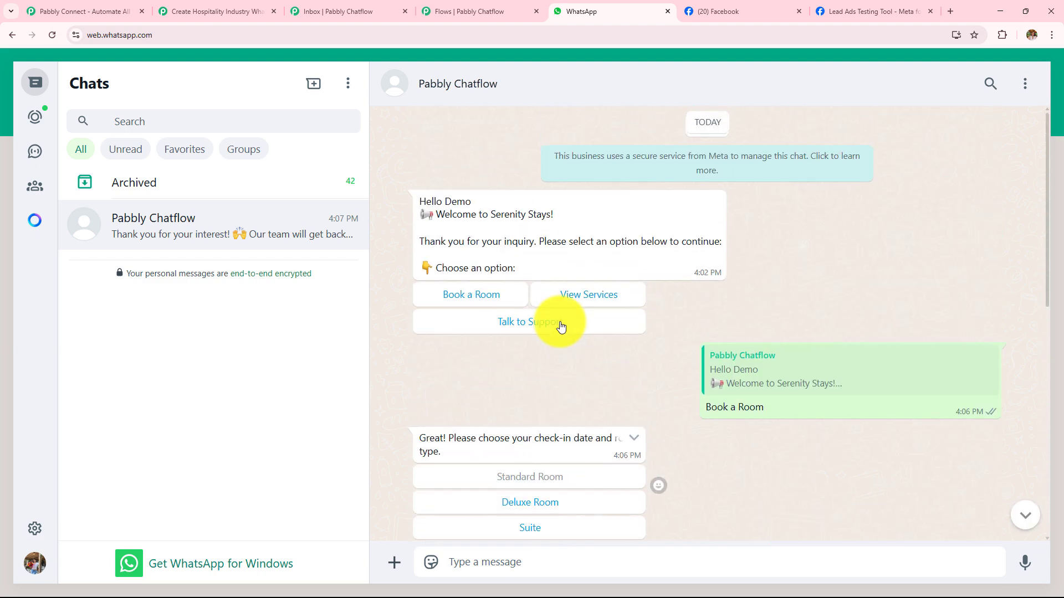
pyautogui.click(576, 300)
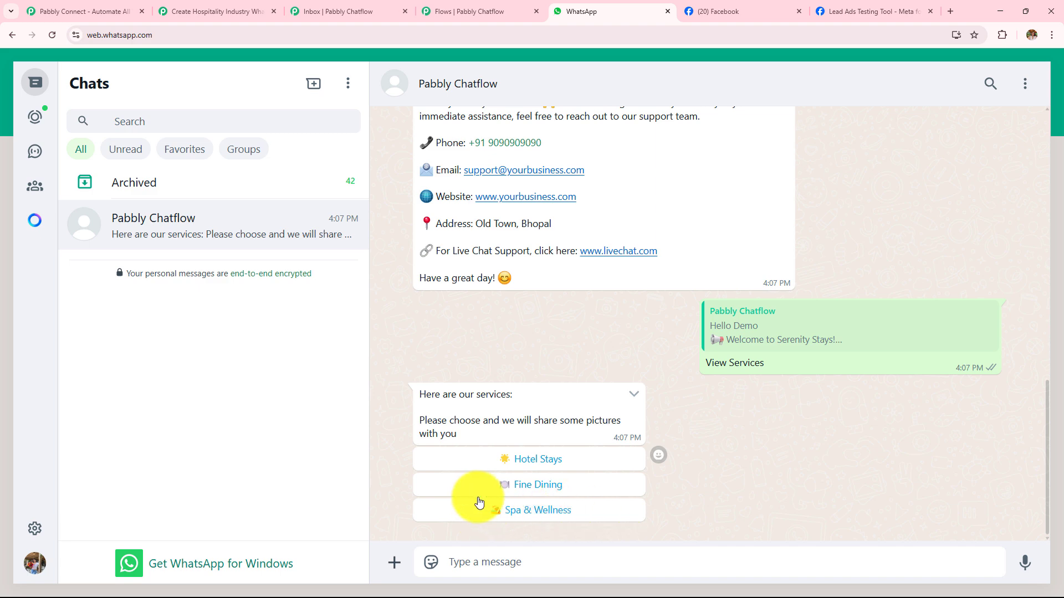
pyautogui.click(535, 485)
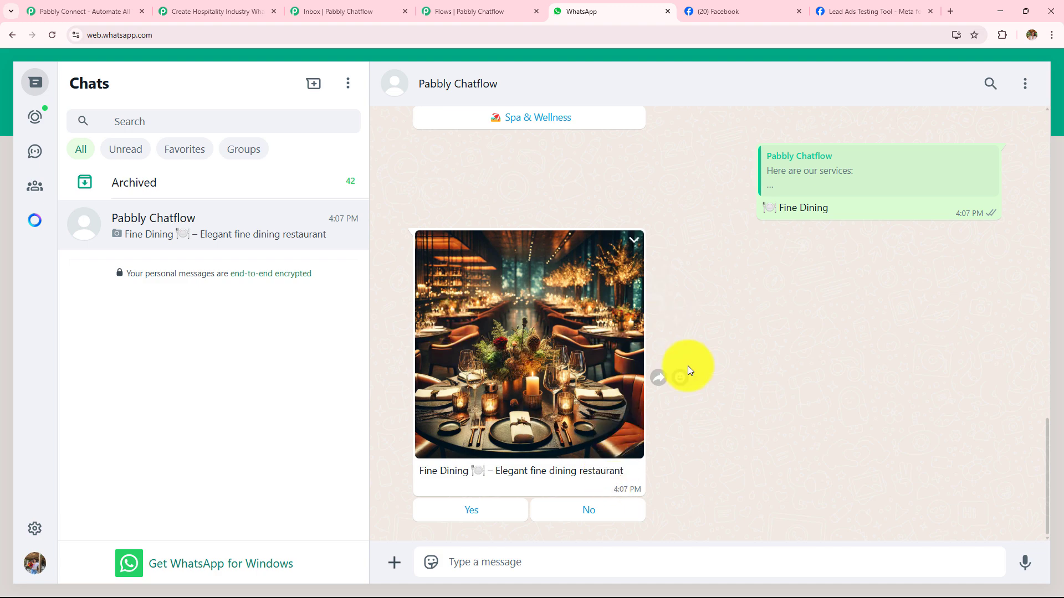
pyautogui.scroll(4, 731, 358)
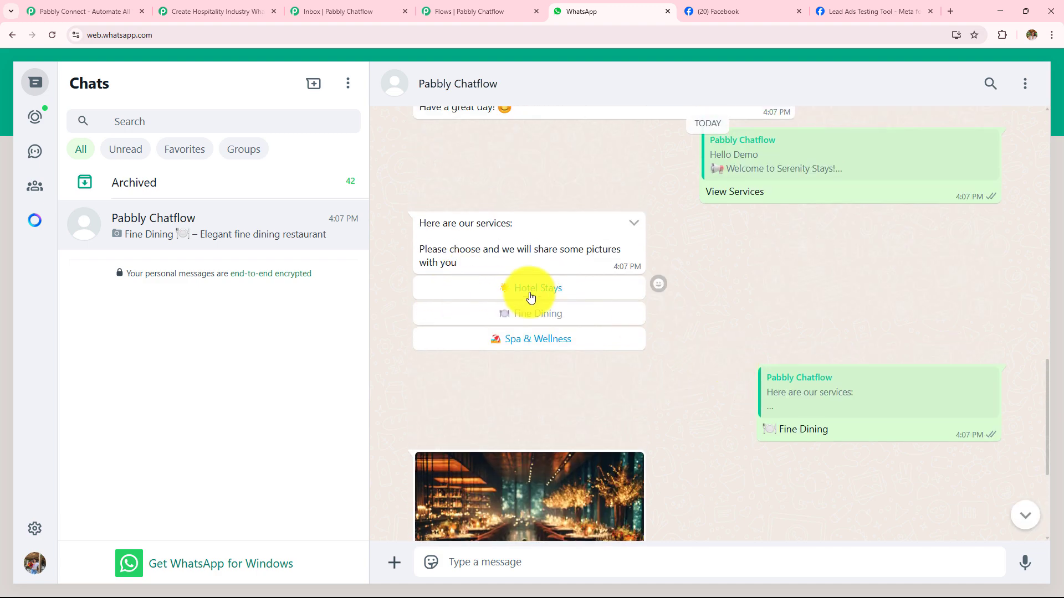
pyautogui.click(531, 295)
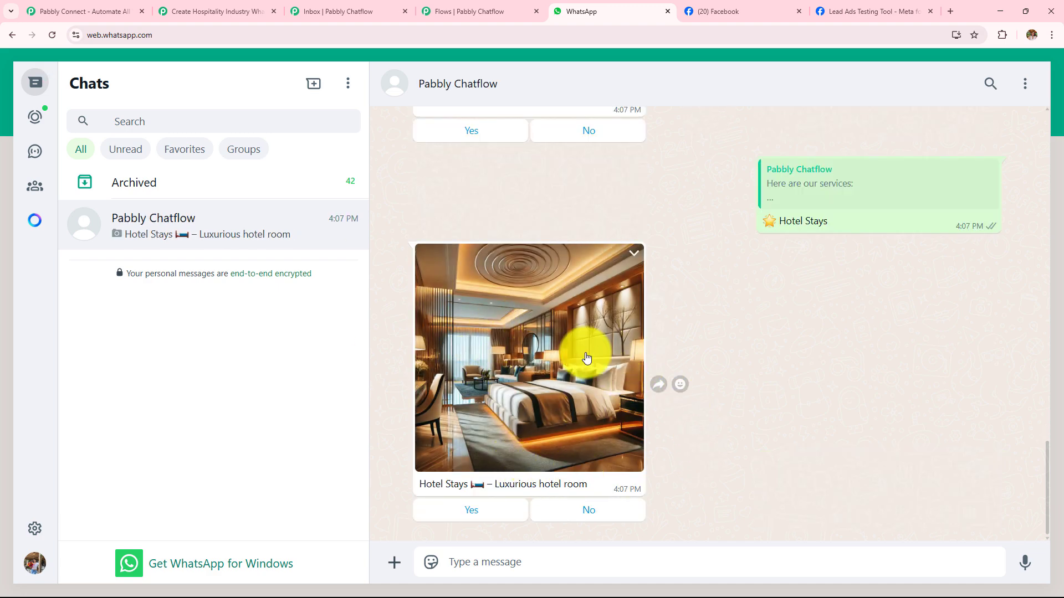
# - Choose Talk to Support in the welcome message and highlight the contact details in the reply
pyautogui.scroll(20, 576, 360)
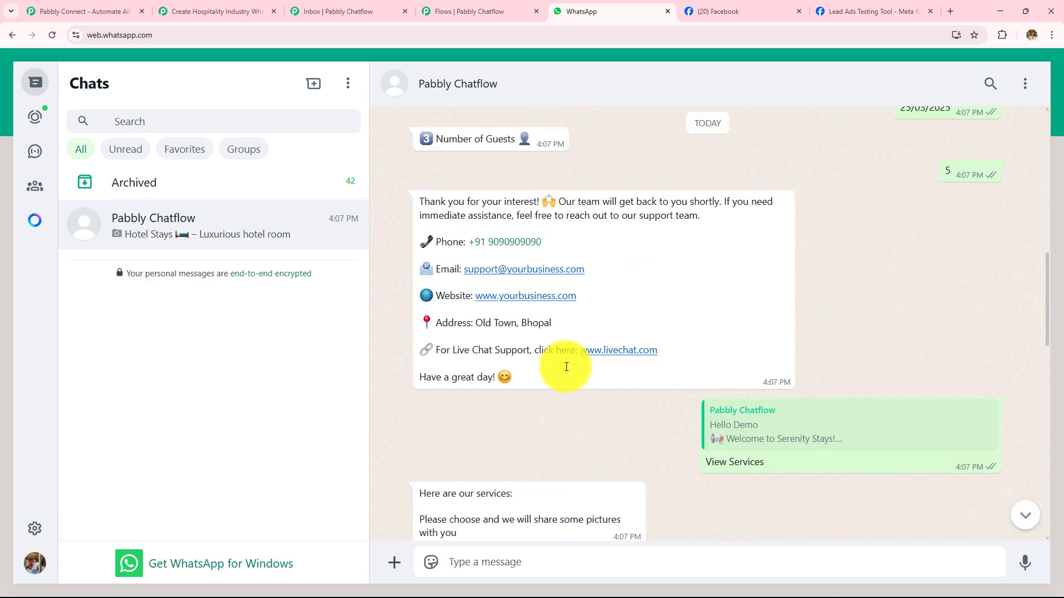
pyautogui.scroll(15, 567, 367)
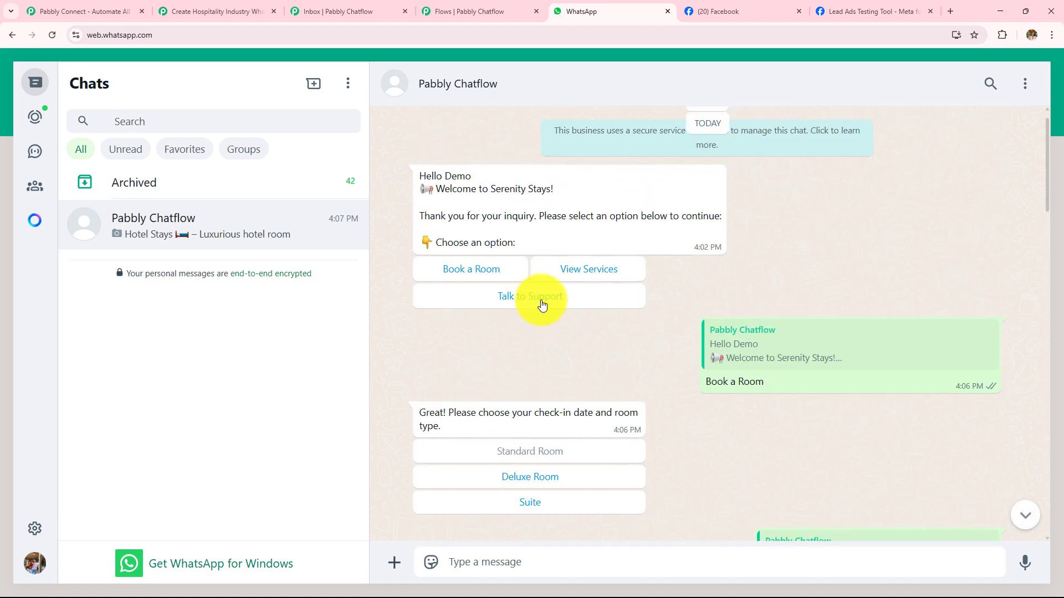
pyautogui.click(541, 302)
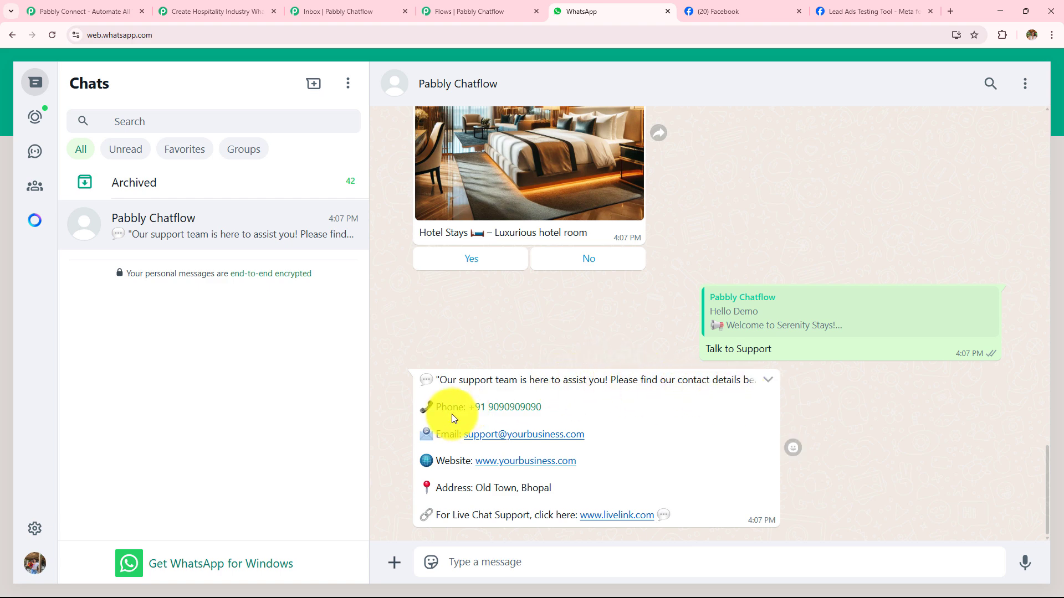
pyautogui.moveTo(679, 517); pyautogui.dragTo(427, 396)
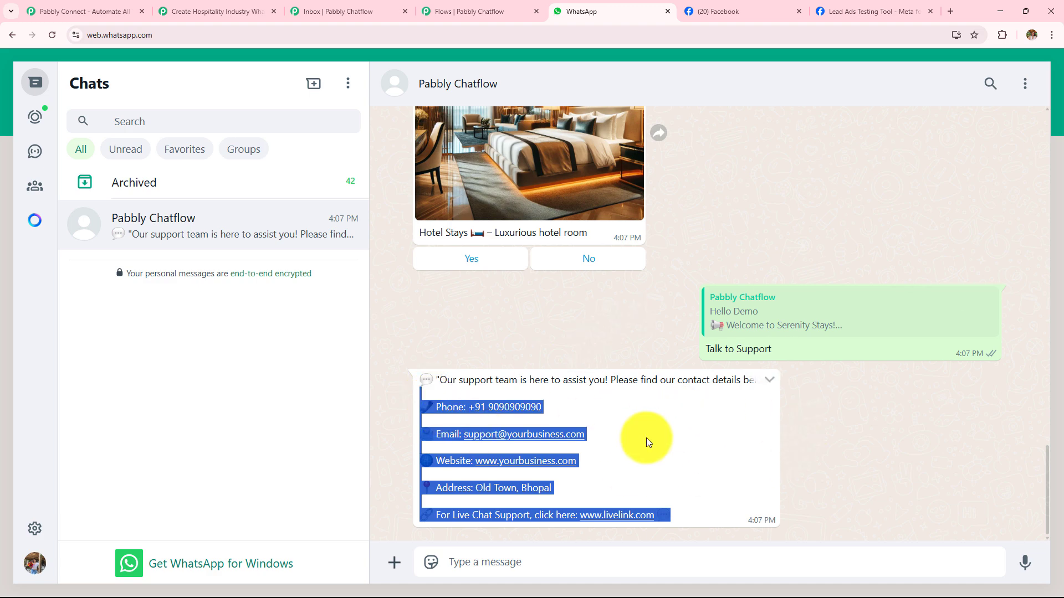
# - Switch to Pabbly Chatflow and examine the message and question blocks of the Serenity Stays flow
pyautogui.click(486, 11)
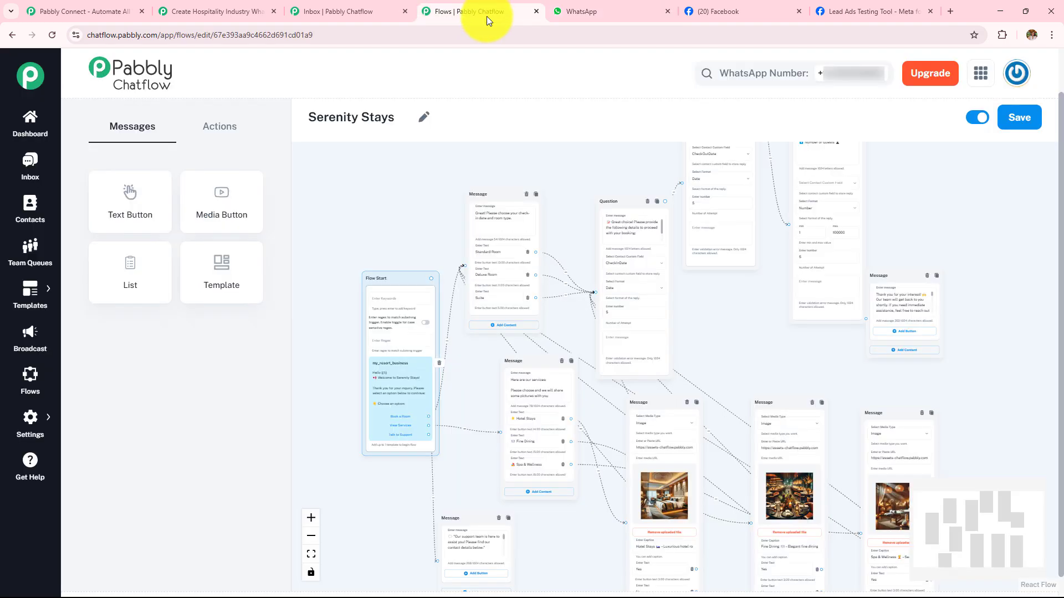
pyautogui.scroll(5, 715, 308)
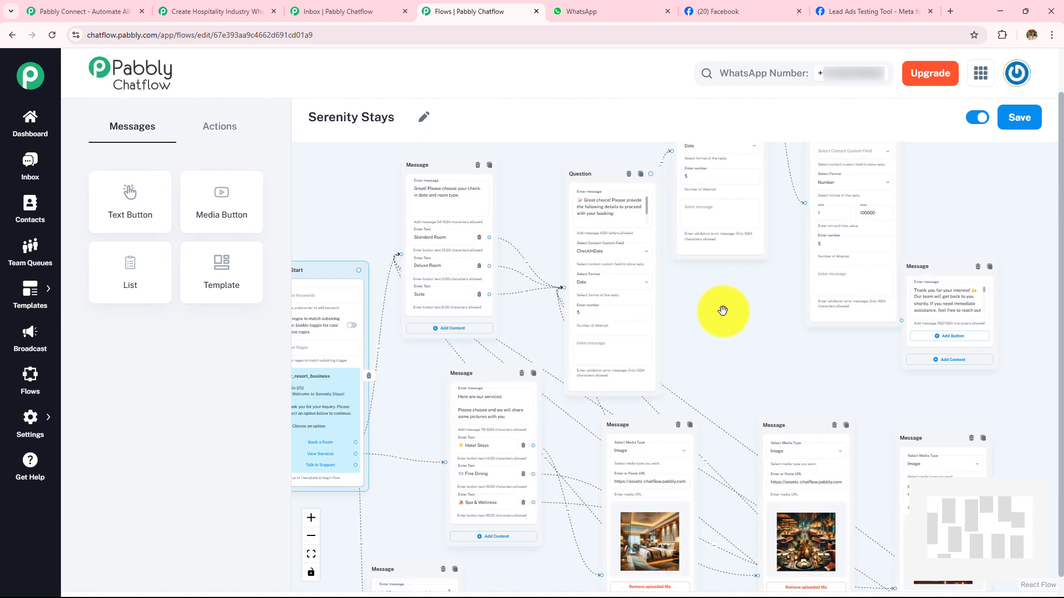
pyautogui.moveTo(876, 324); pyautogui.dragTo(1063, 294)
pyautogui.scroll(2, 903, 323)
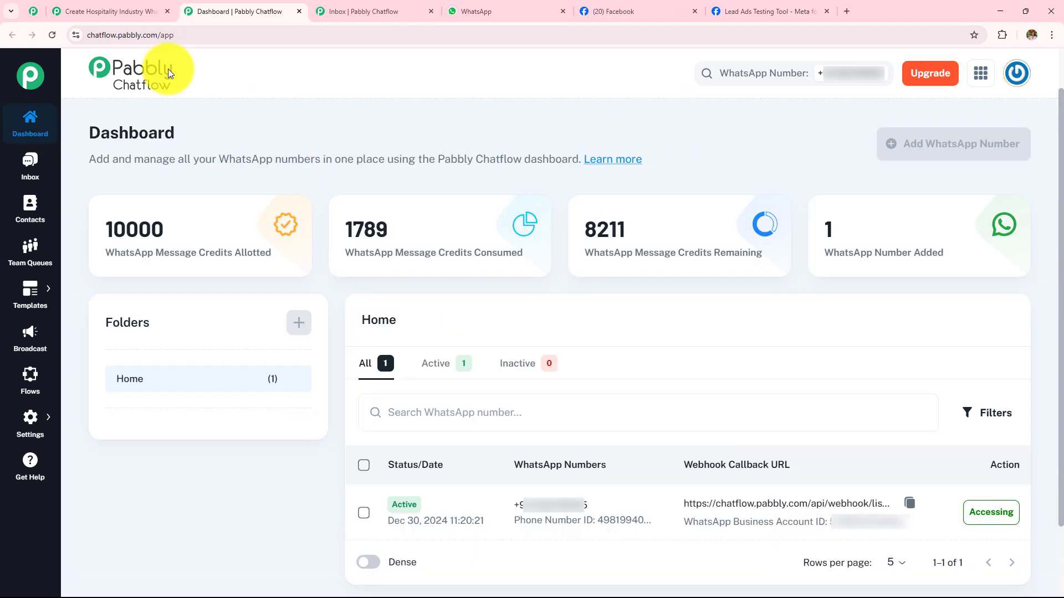
# - Switch to the hospitality chatbot workflow in Pabbly Connect and examine the Facebook Lead Ads trigger's received response
pyautogui.click(79, 6)
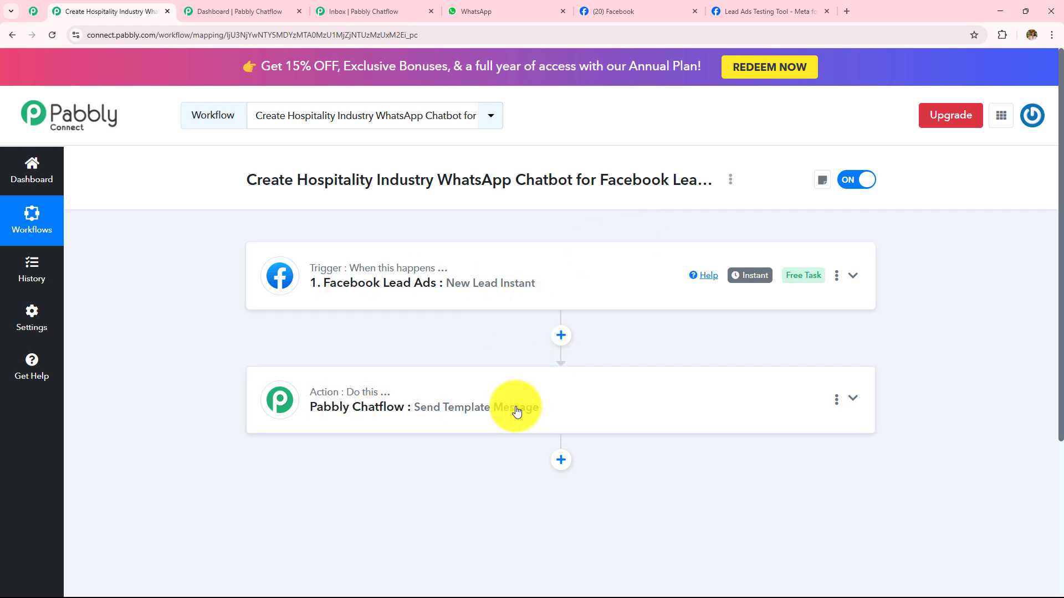
pyautogui.click(593, 303)
pyautogui.scroll(-10, 720, 215)
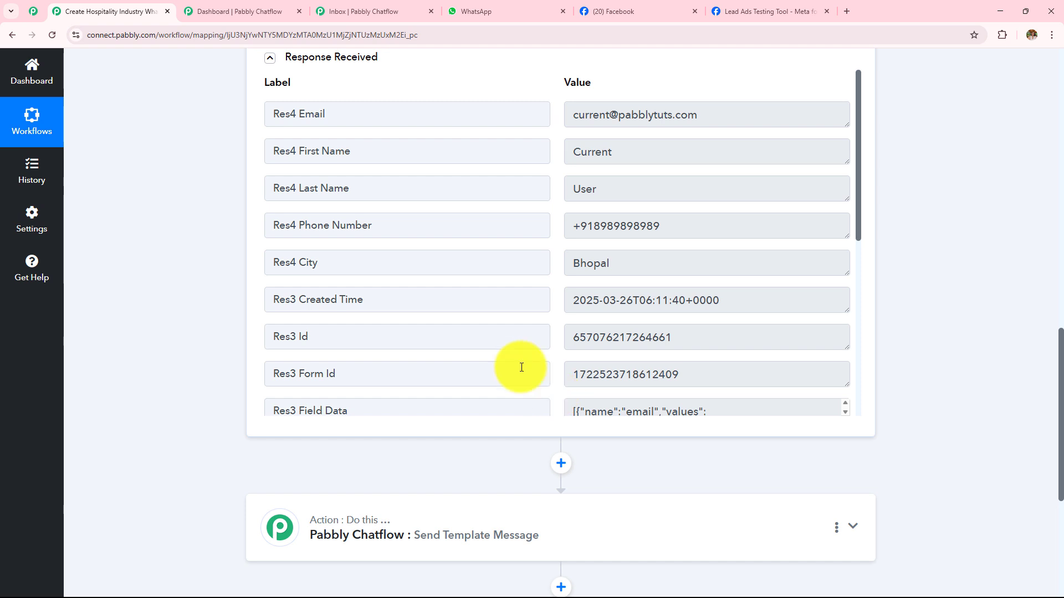
# - Review the Pabbly Chatflow dashboard and the workflow's Send Template Message action in Pabbly Connect
pyautogui.click(254, 12)
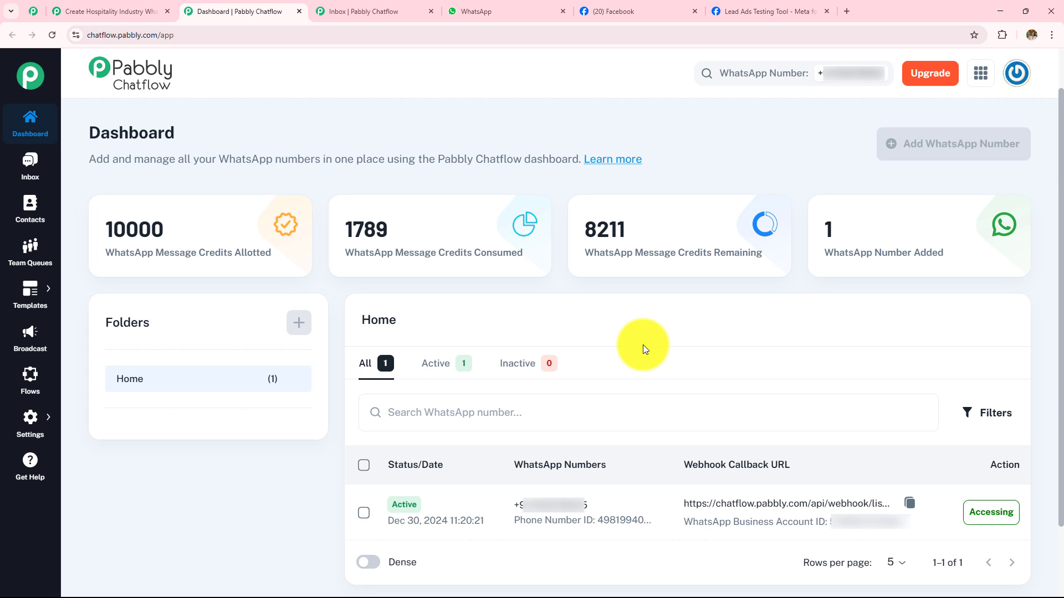
pyautogui.moveTo(82, 137); pyautogui.dragTo(265, 125)
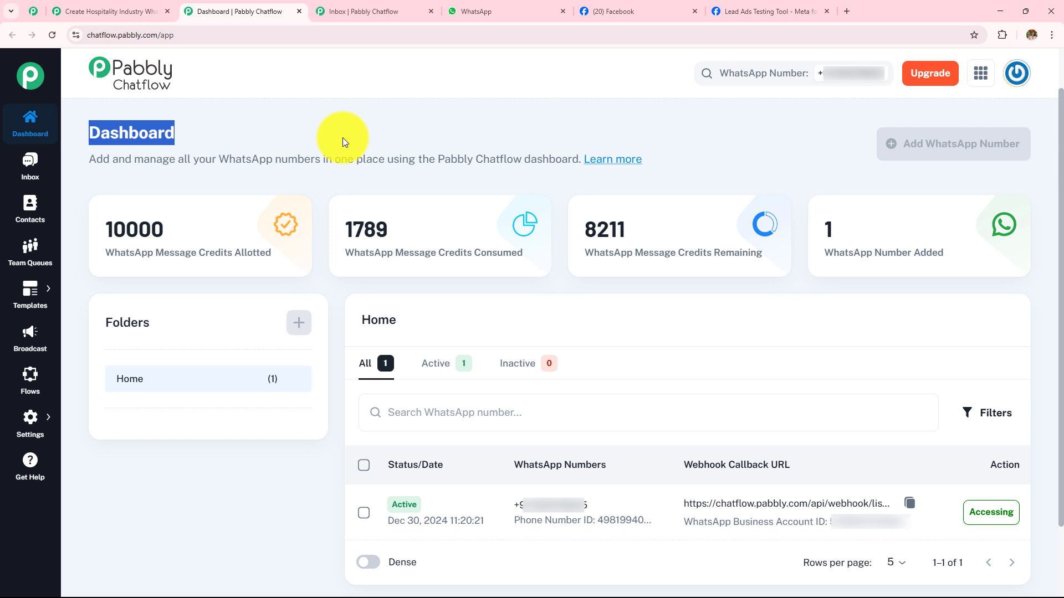
pyautogui.click(98, 11)
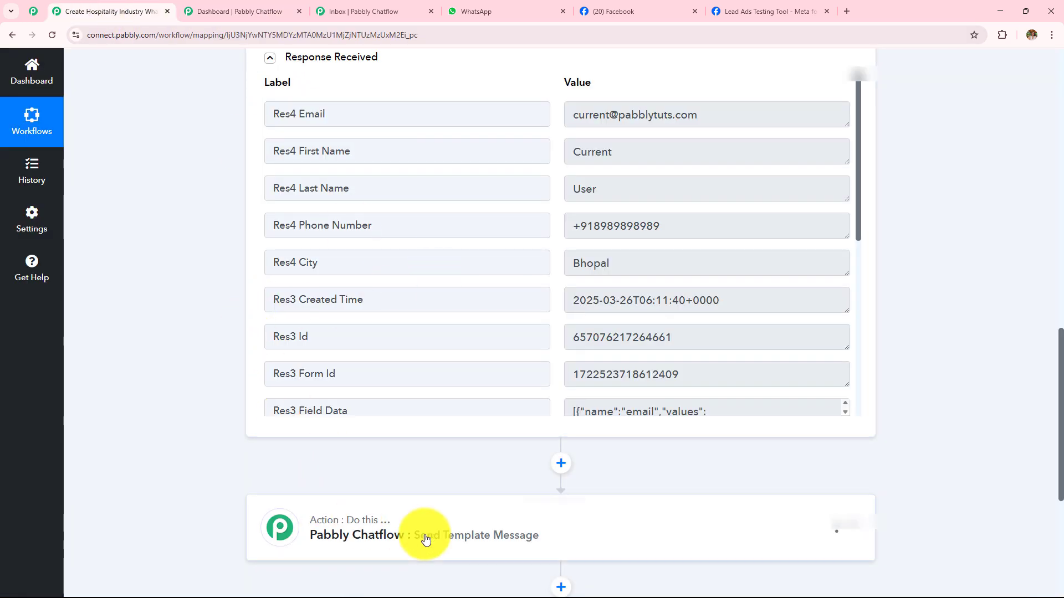
pyautogui.scroll(-2, 475, 521)
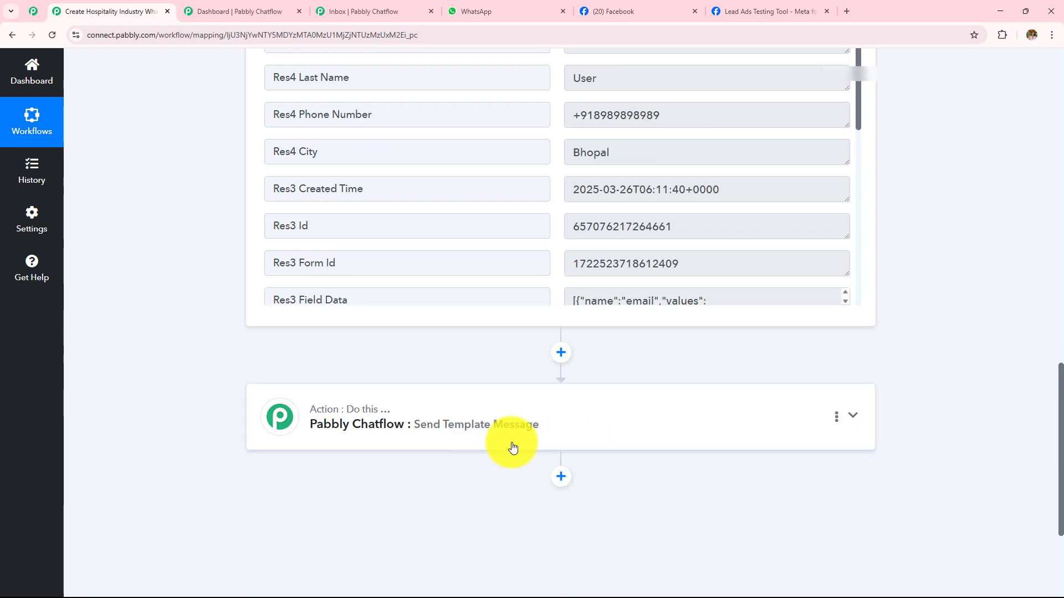
# - Switch to Pabbly Chatflow, open the list of message templates and start adding a new template
pyautogui.click(238, 11)
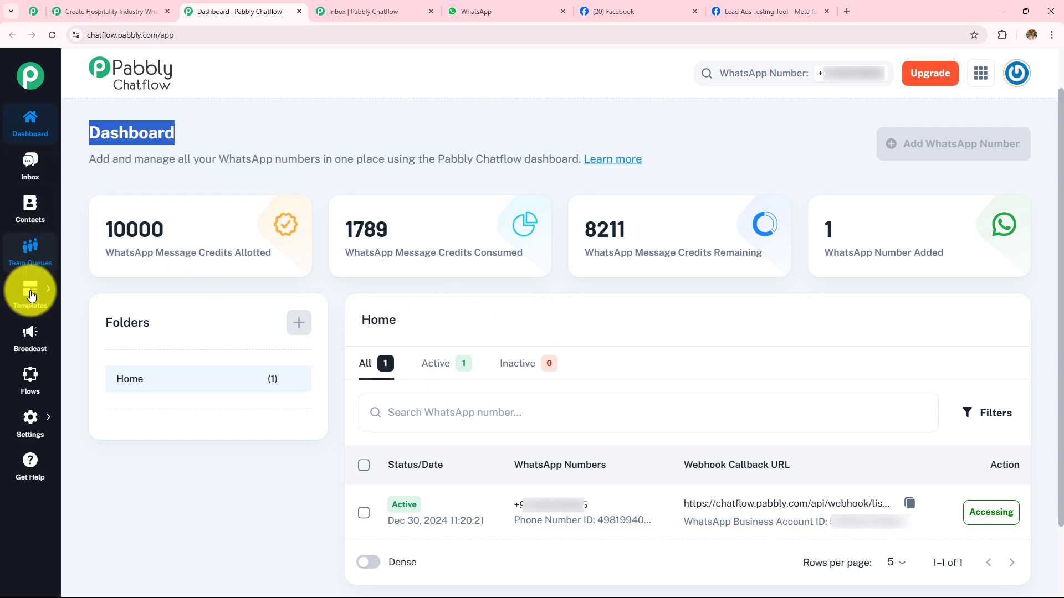
pyautogui.moveTo(26, 298)
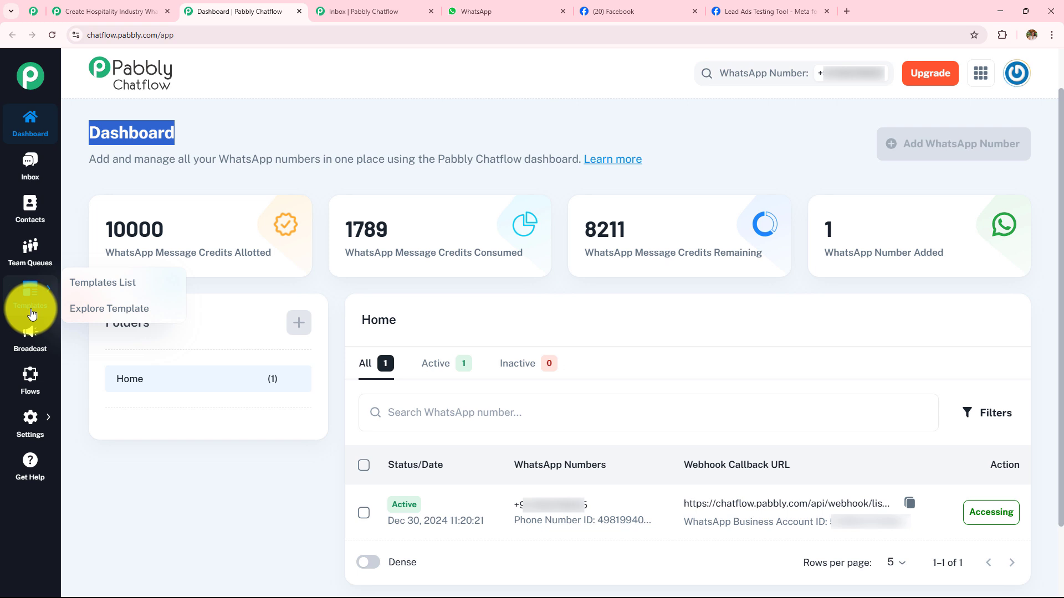
pyautogui.click(101, 283)
pyautogui.scroll(-5, 1052, 360)
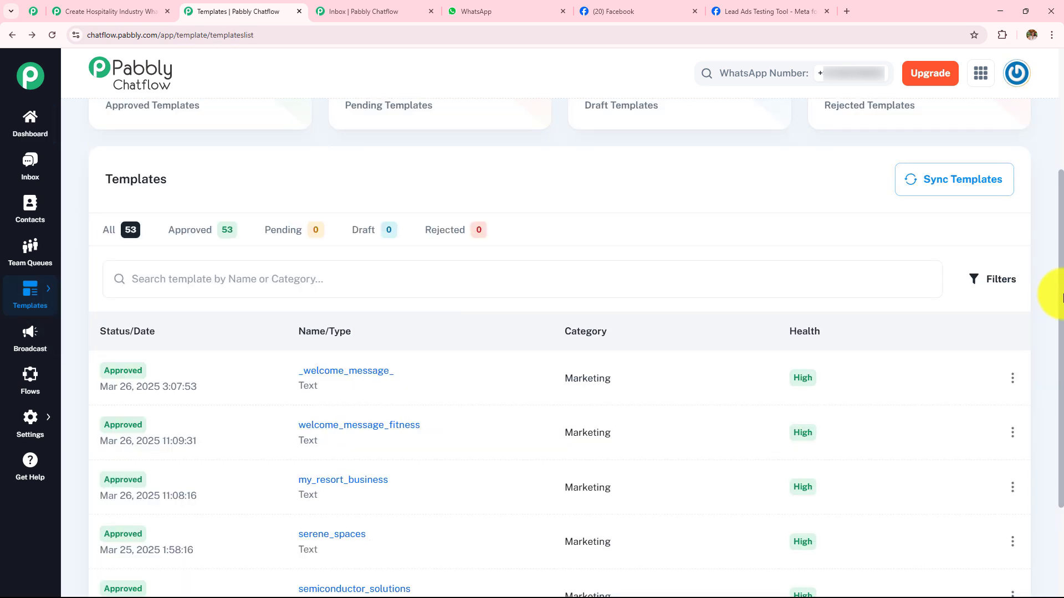
pyautogui.moveTo(1061, 388); pyautogui.dragTo(1060, 216)
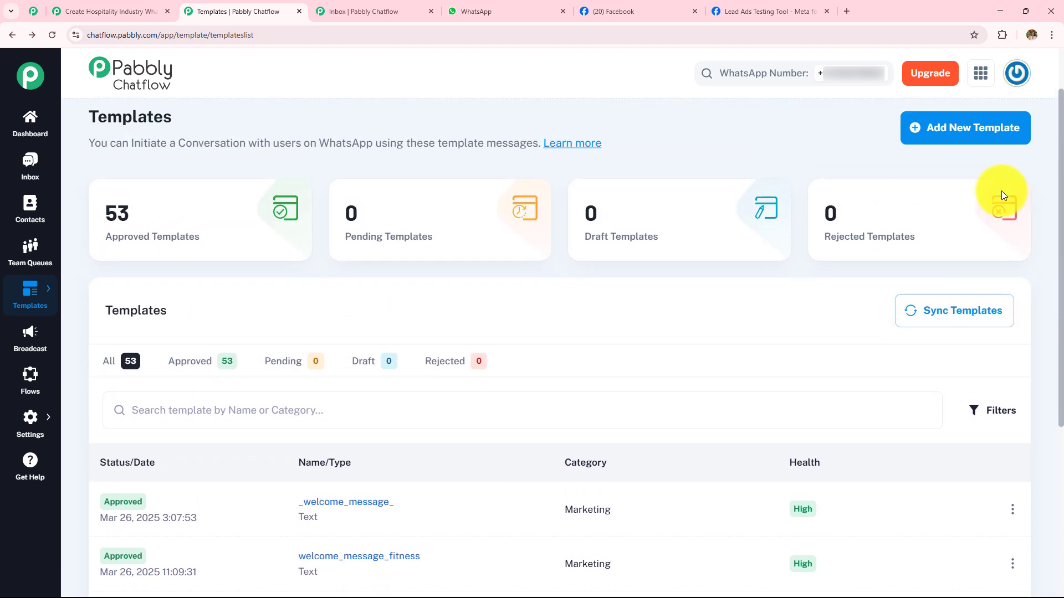
pyautogui.click(965, 137)
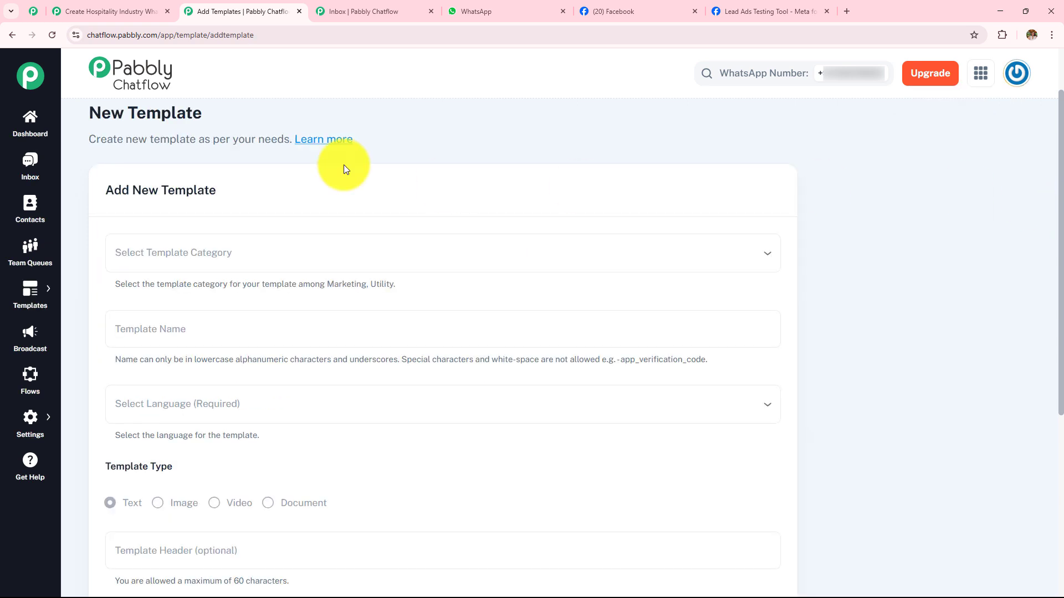
# - Set the new template's category to Marketing
pyautogui.moveTo(95, 114); pyautogui.dragTo(284, 114)
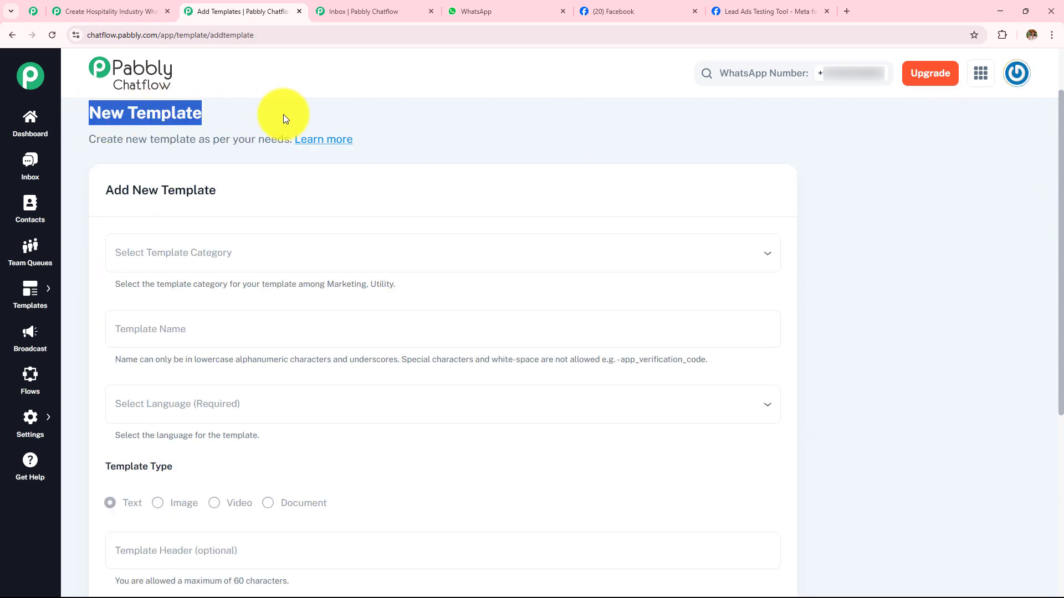
pyautogui.scroll(-2, 210, 255)
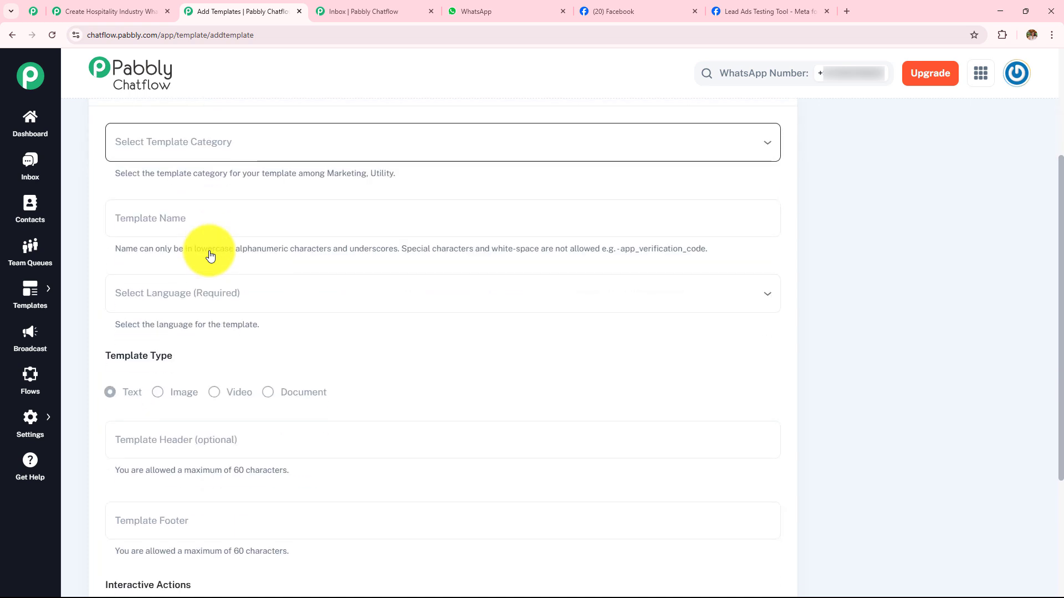
pyautogui.click(217, 149)
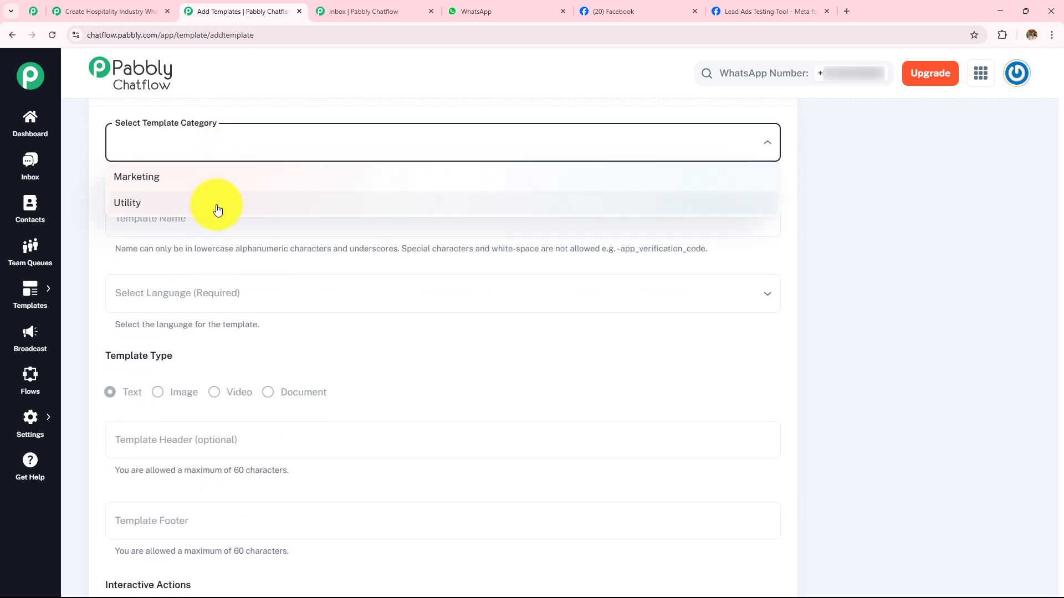
pyautogui.click(215, 183)
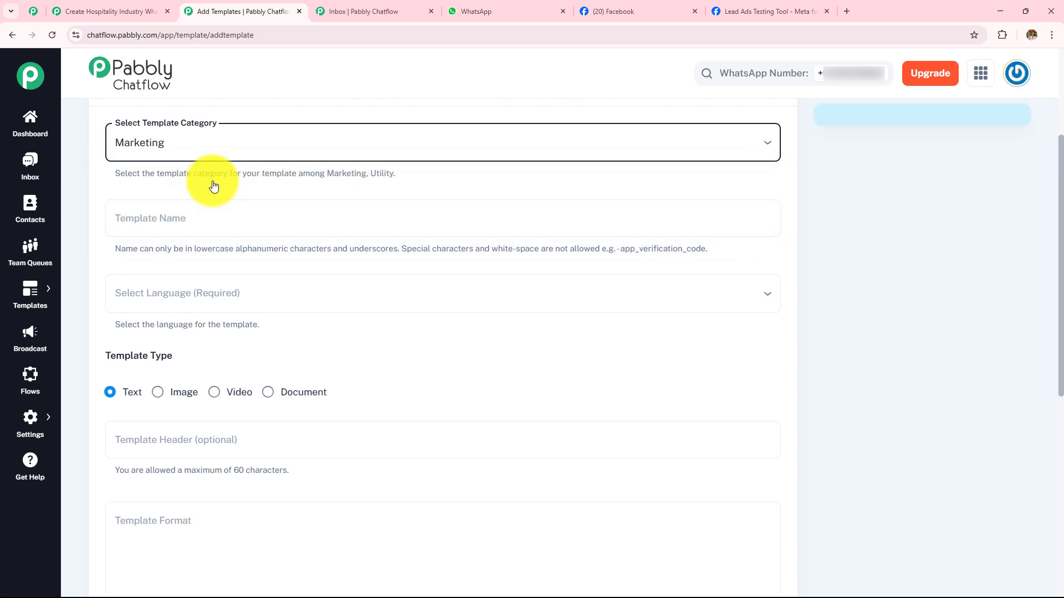
# - Name the new template my_resort and set its language to English
pyautogui.click(216, 223)
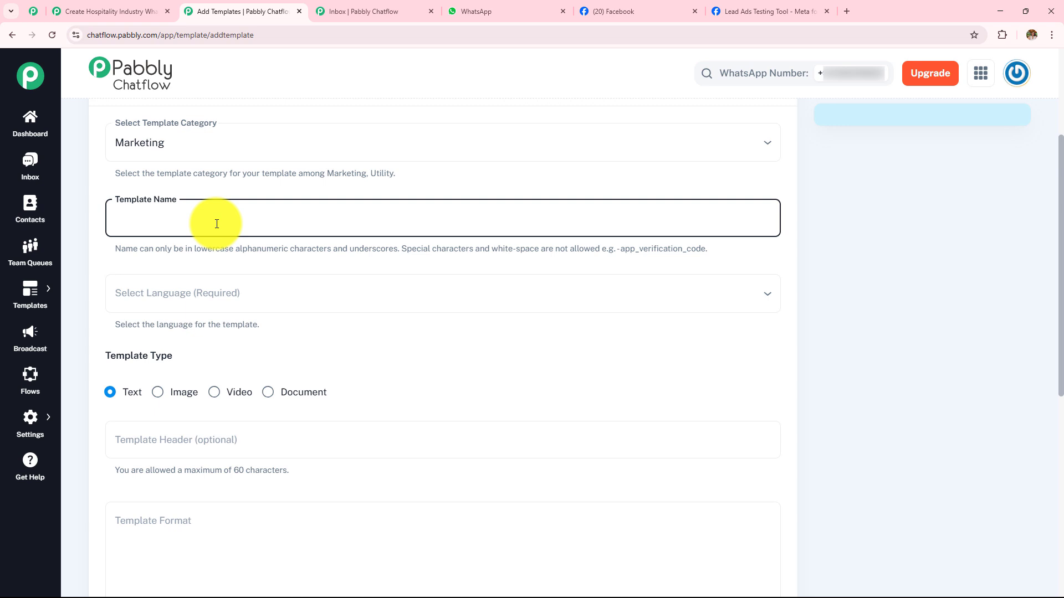
pyautogui.write('my_resort')
pyautogui.click(236, 283)
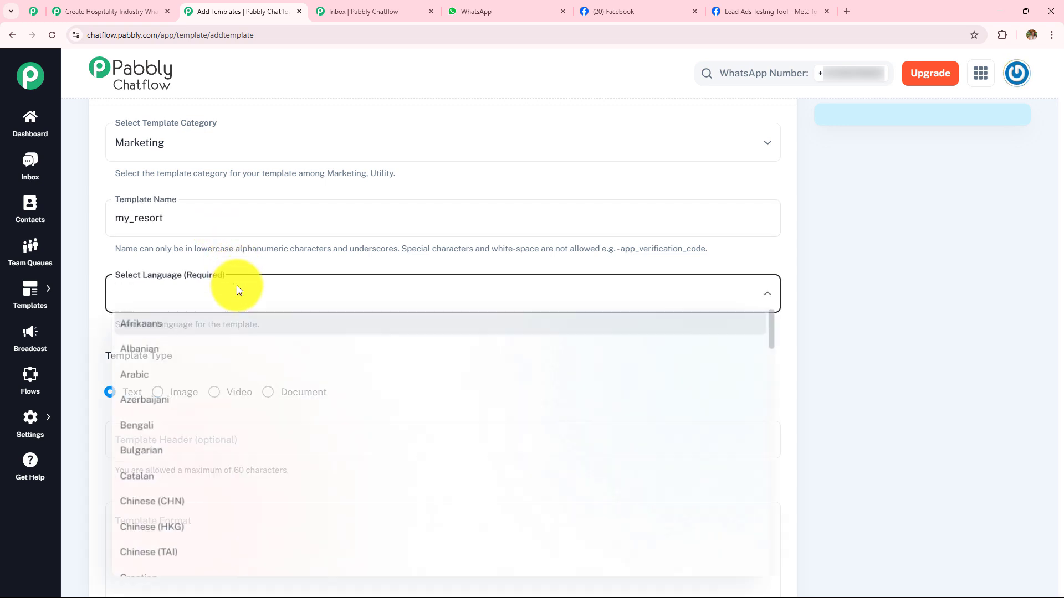
pyautogui.scroll(-3, 187, 470)
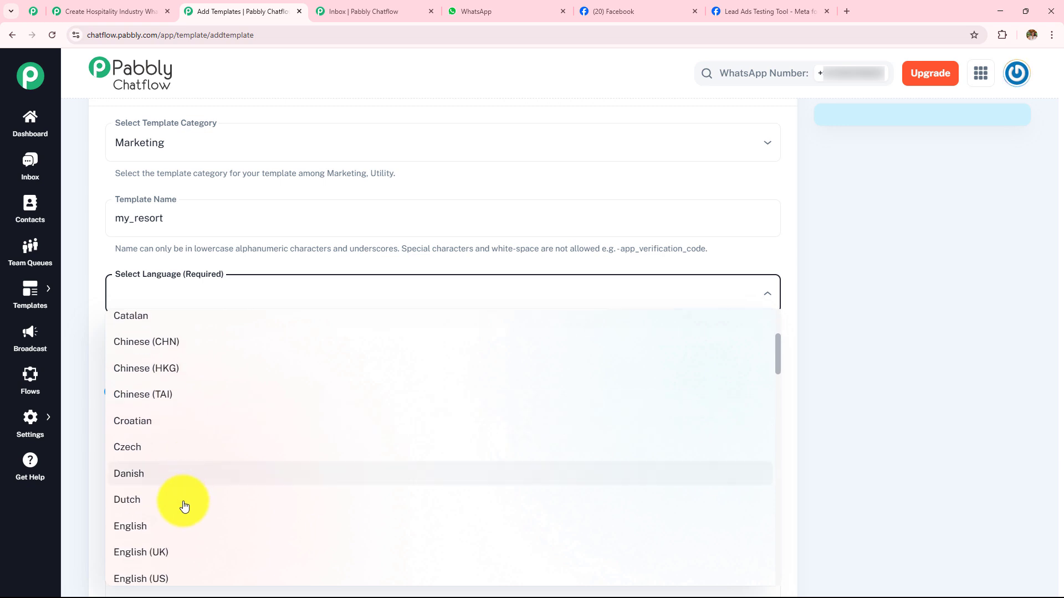
pyautogui.click(130, 527)
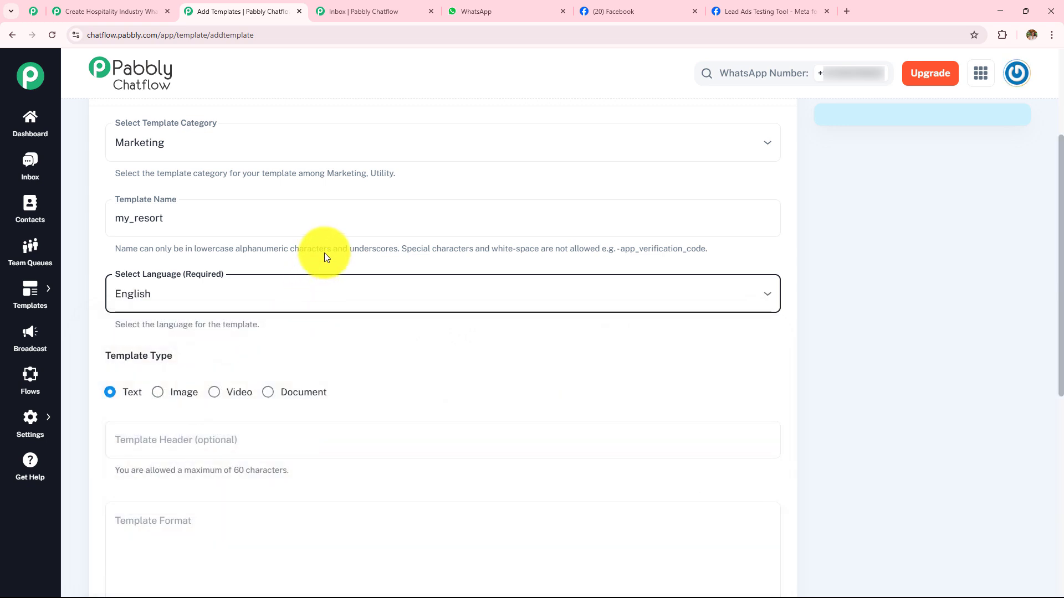
# - Start the text template's message body with the greeting "Hi {{1}}"
pyautogui.scroll(-3, 326, 252)
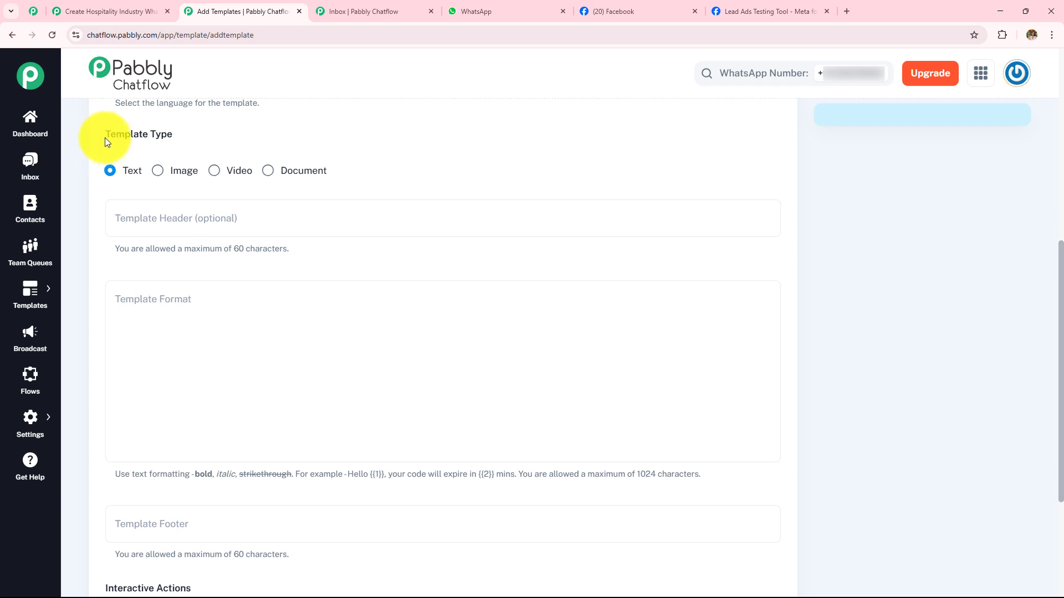
pyautogui.moveTo(107, 142); pyautogui.dragTo(231, 137)
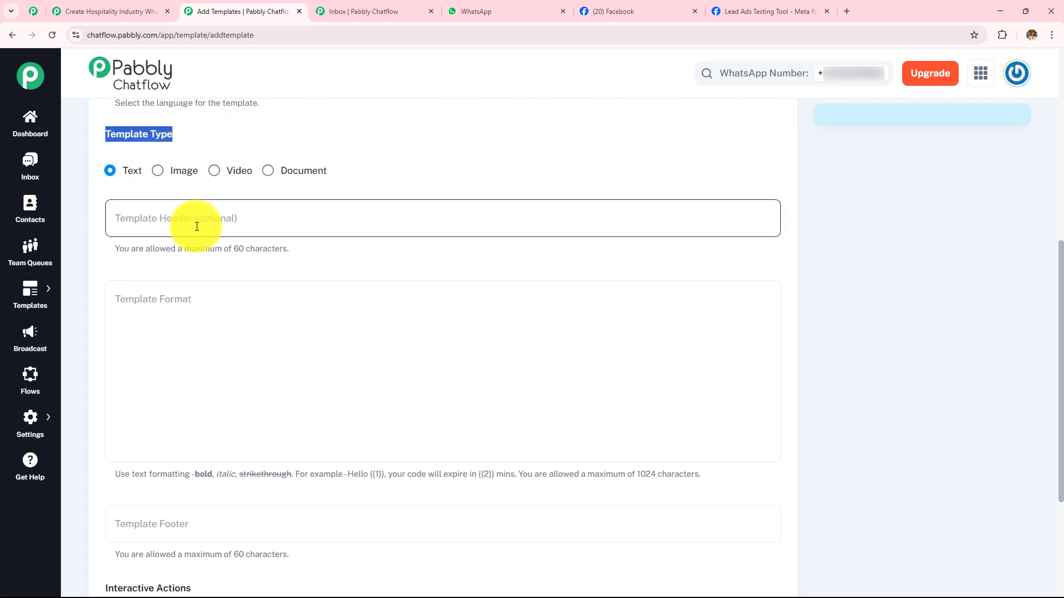
pyautogui.click(195, 296)
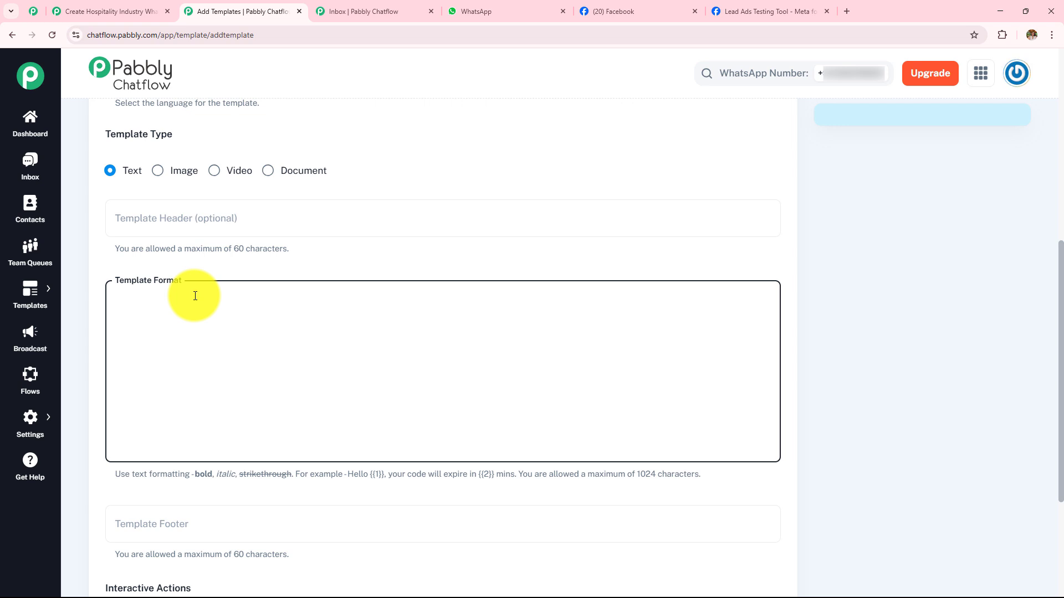
pyautogui.write('Hi')
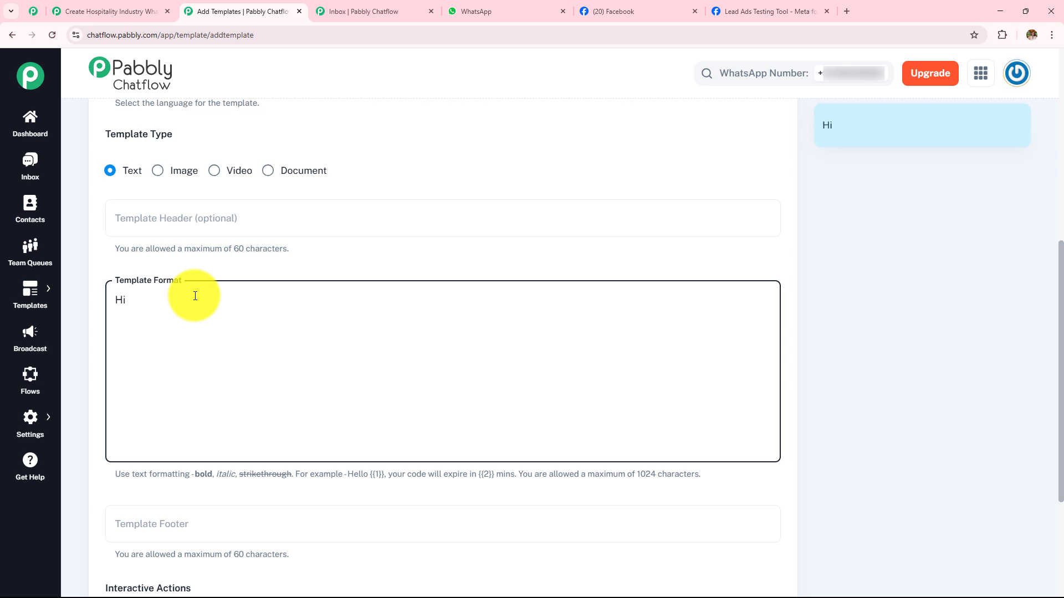
pyautogui.write(' {{1}}')
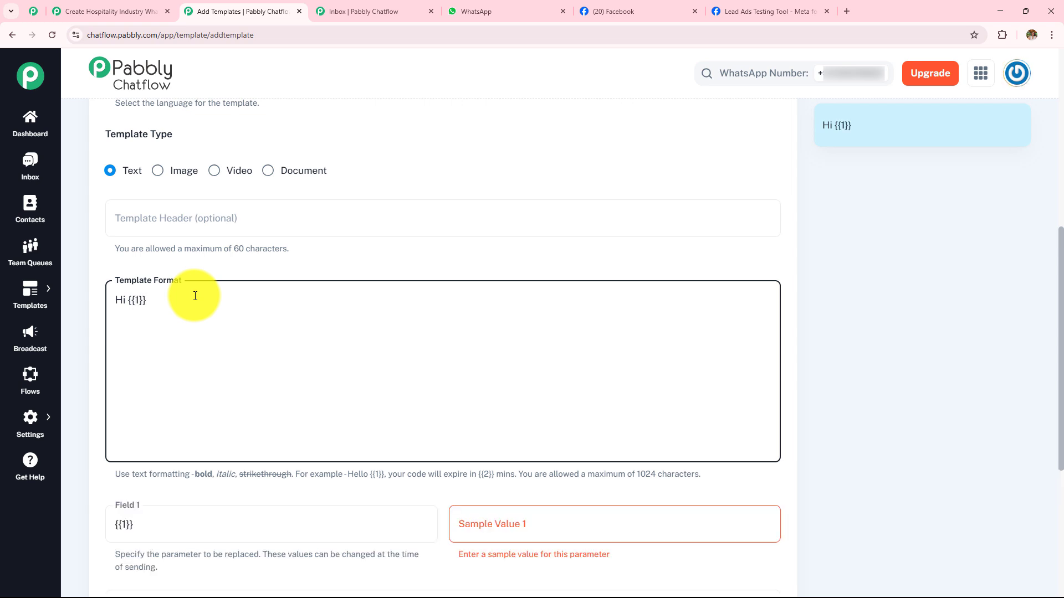
# - Enter Demo as the sample value for the {{1}} parameter
pyautogui.scroll(-3, 195, 296)
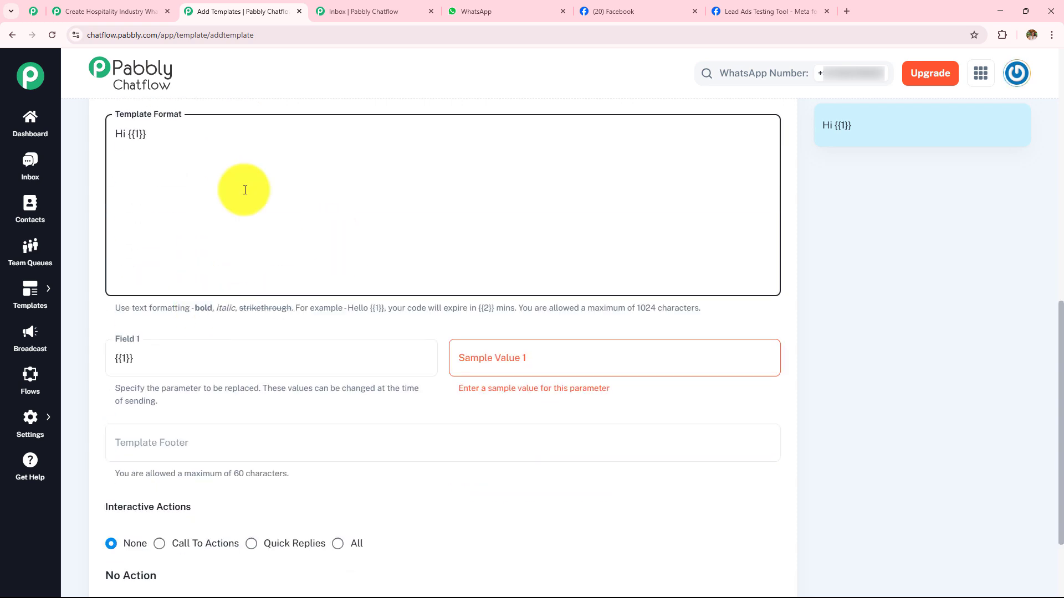
pyautogui.click(533, 369)
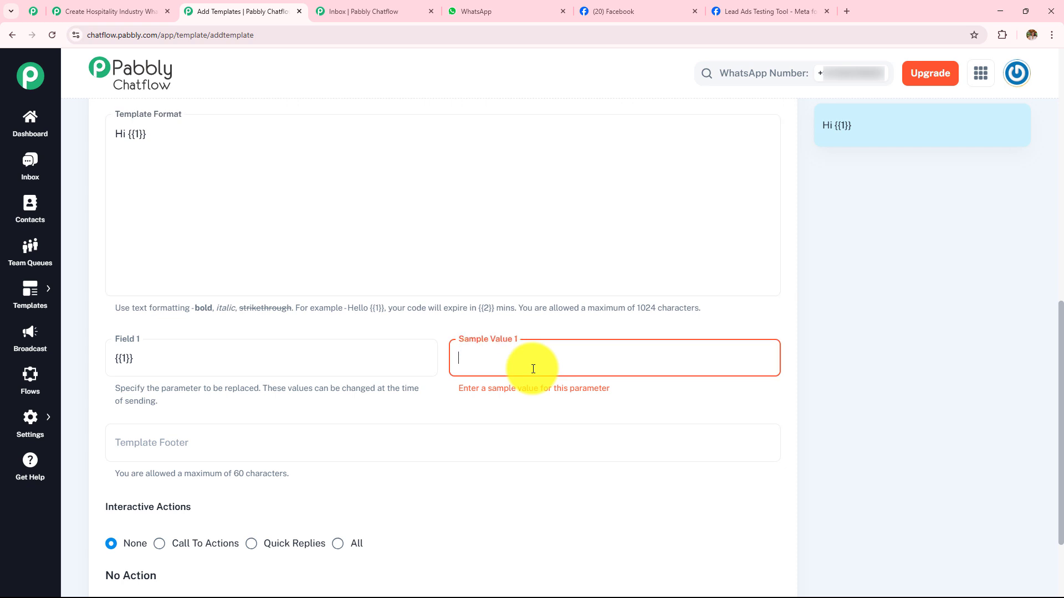
pyautogui.write('Demo')
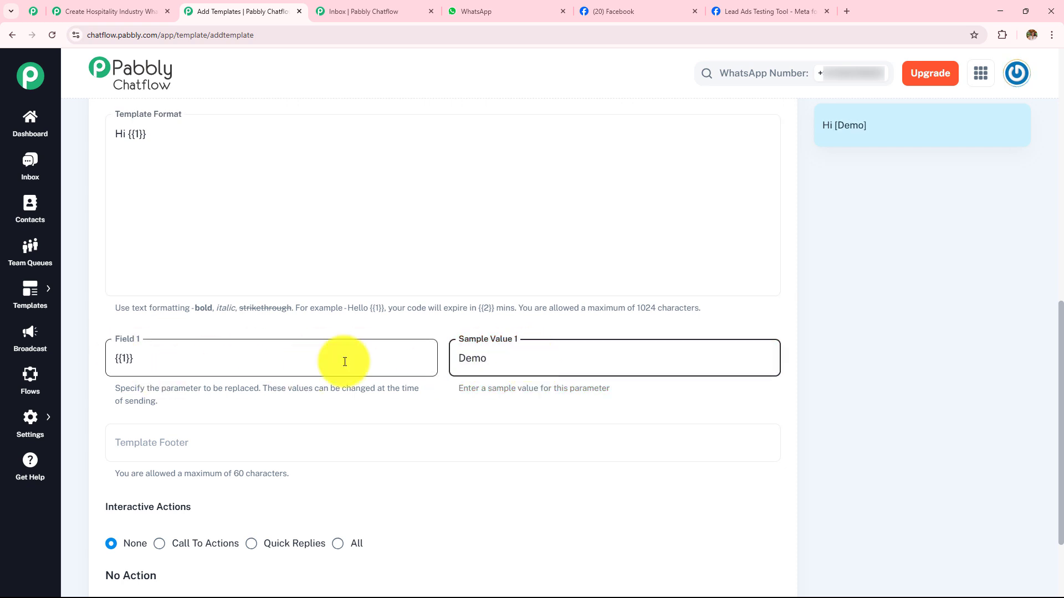
pyautogui.moveTo(494, 360); pyautogui.dragTo(405, 358)
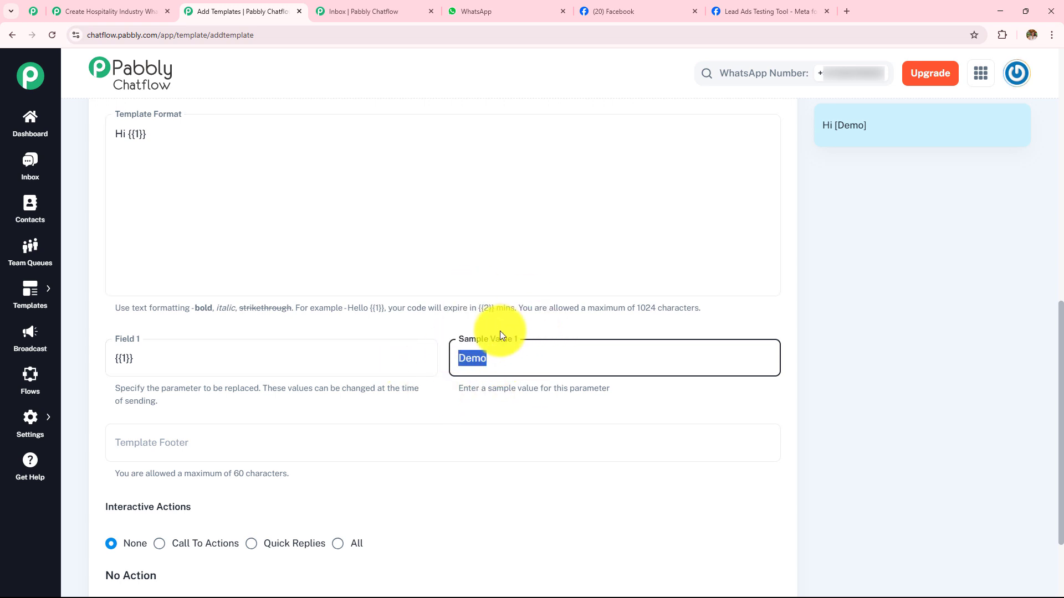
# - Add the lines "Thanks for contacting" and "Choose" below the greeting in the template's message body
pyautogui.click(178, 139)
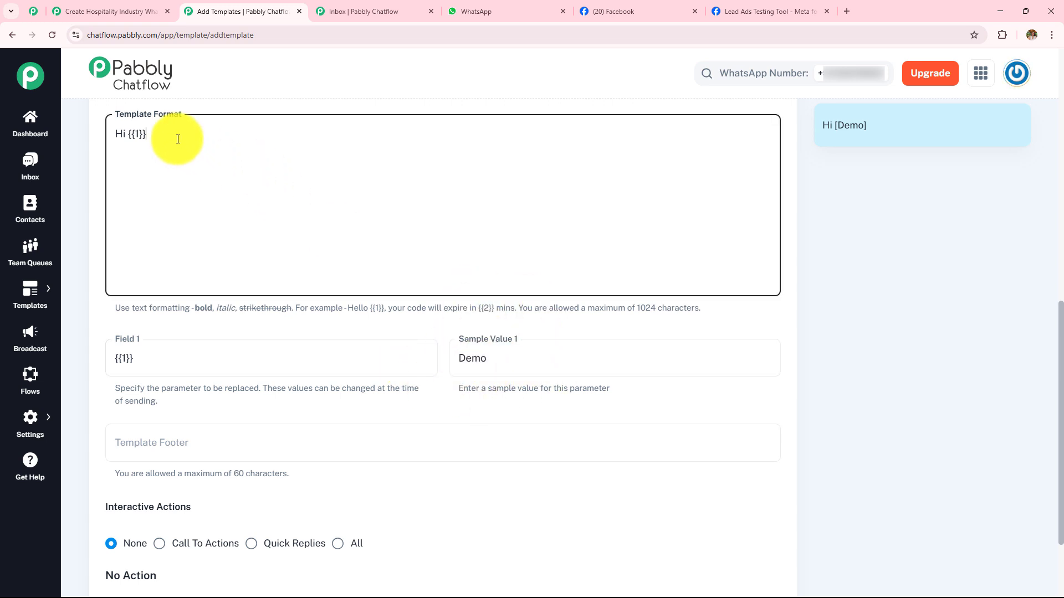
pyautogui.press('Return')
pyautogui.write('Thanks for contatcing')
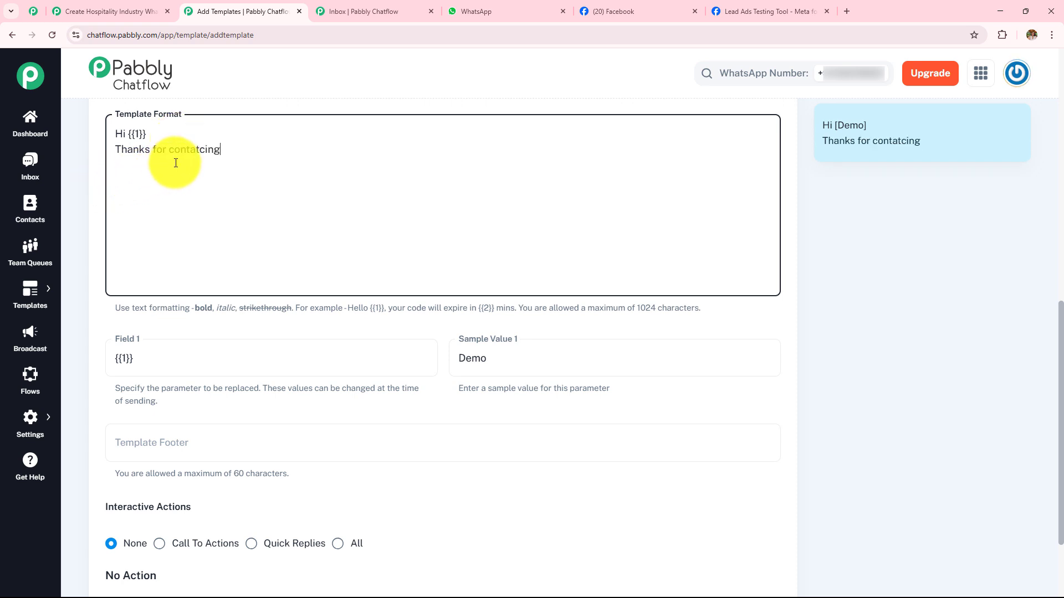
pyautogui.click(205, 150)
pyautogui.press('BackSpace')
pyautogui.press('BackSpace')
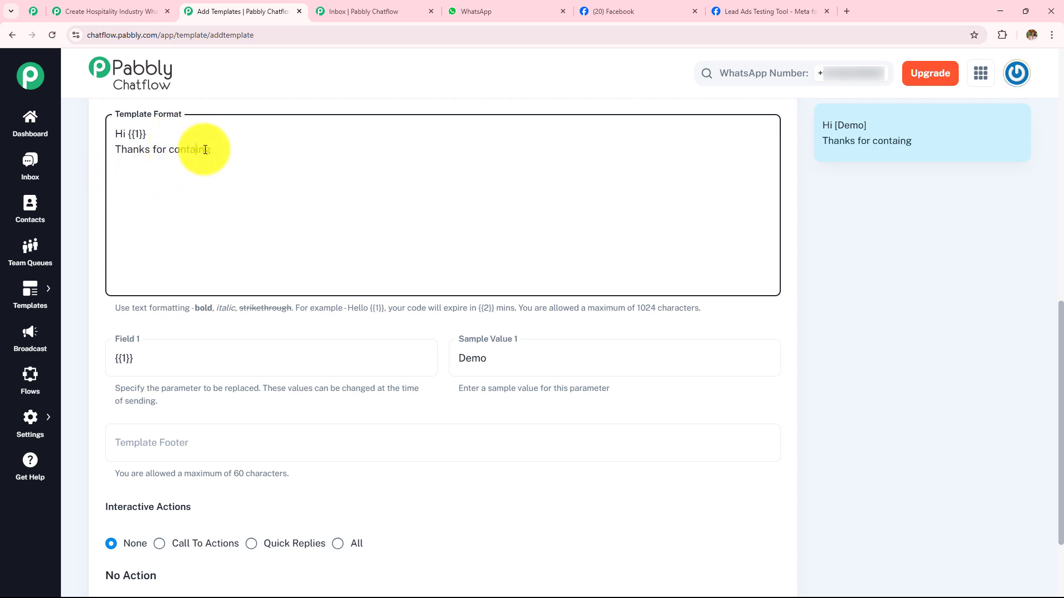
pyautogui.write('ct')
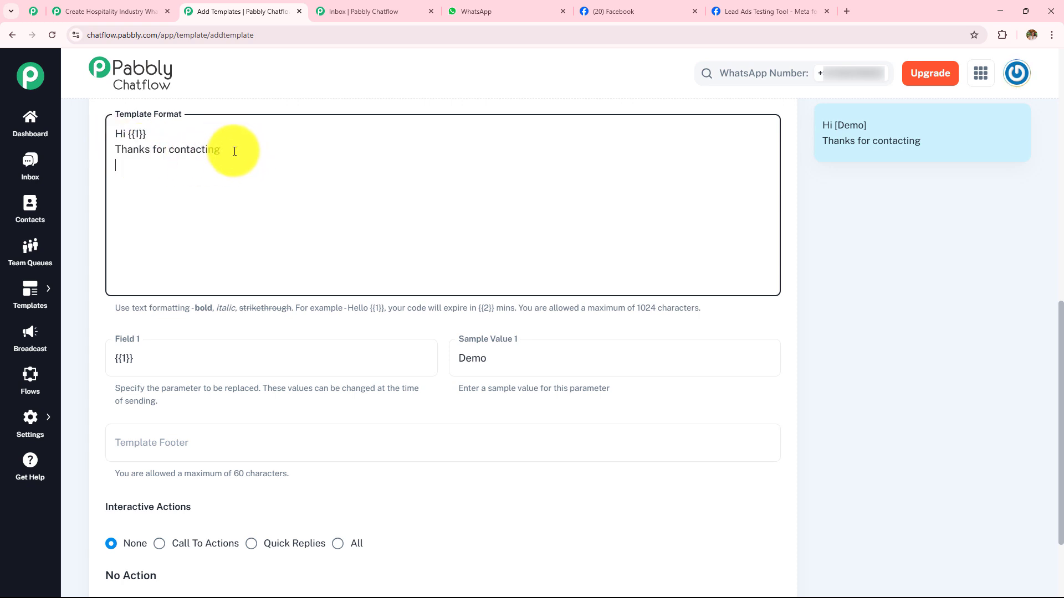
pyautogui.press('Return')
pyautogui.write('Choos')
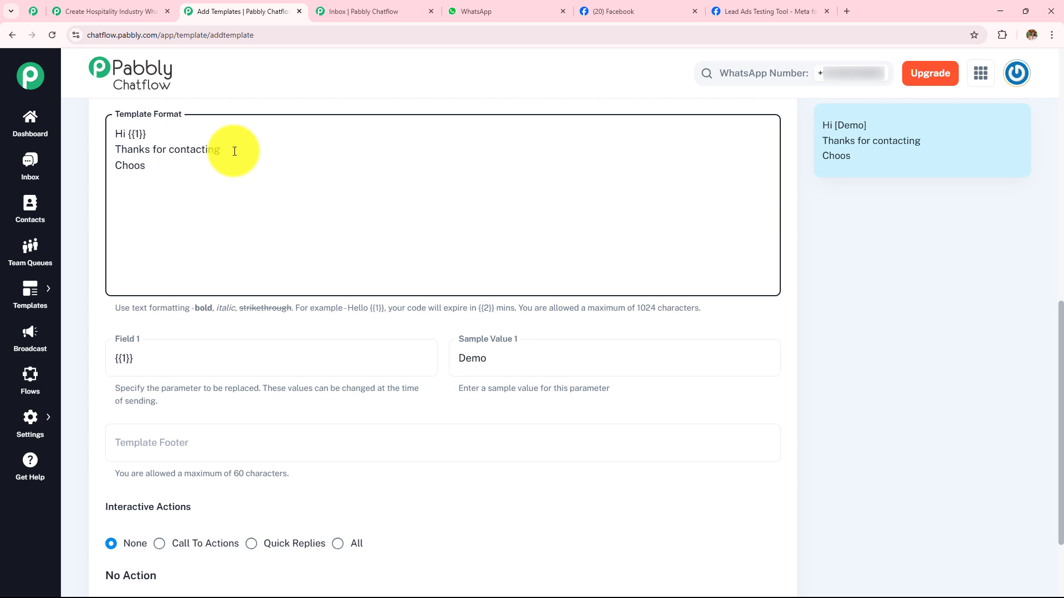
pyautogui.write('e')
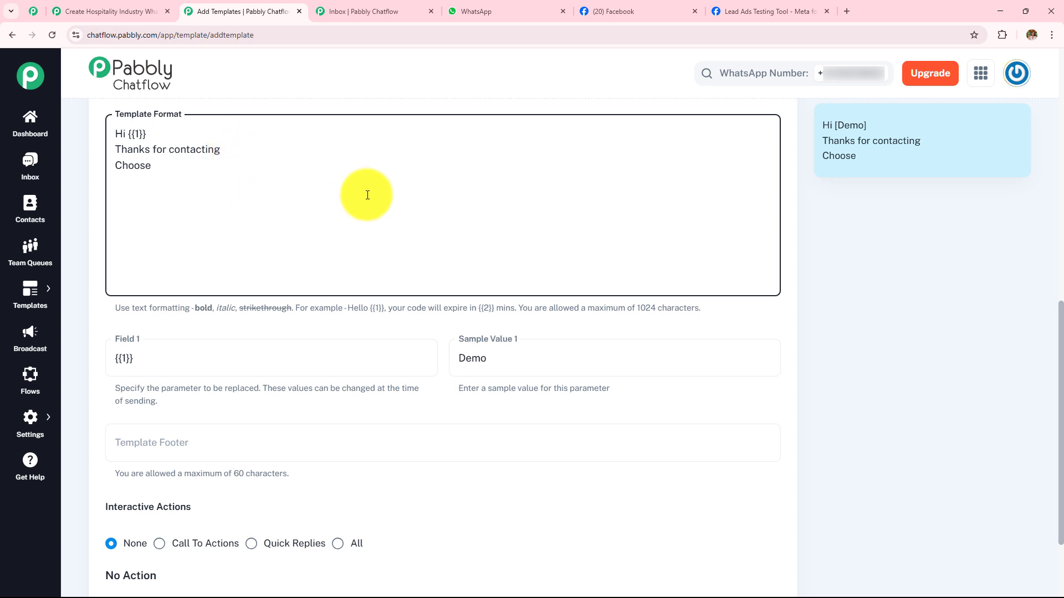
# - Set the template's interactive actions to Quick Replies and provide three quick reply fields
pyautogui.scroll(-3, 237, 207)
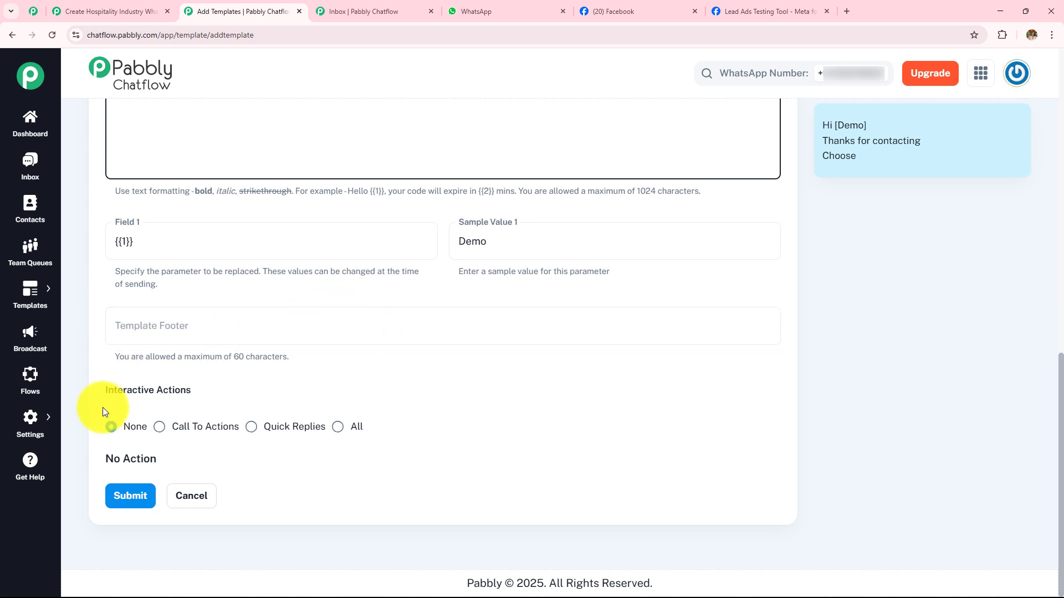
pyautogui.moveTo(101, 391); pyautogui.dragTo(220, 395)
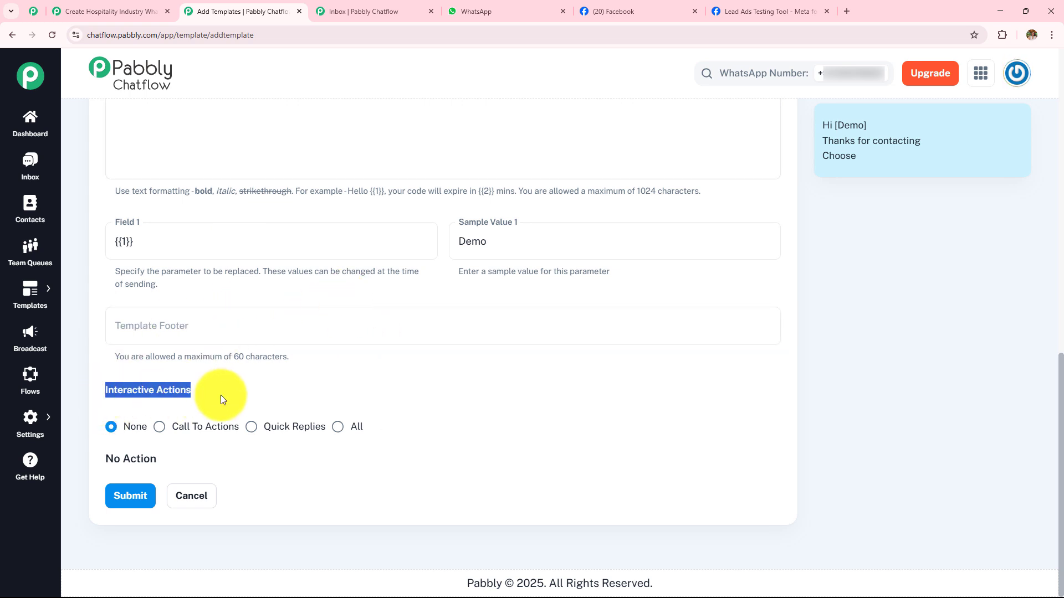
pyautogui.click(250, 428)
pyautogui.scroll(-2, 398, 316)
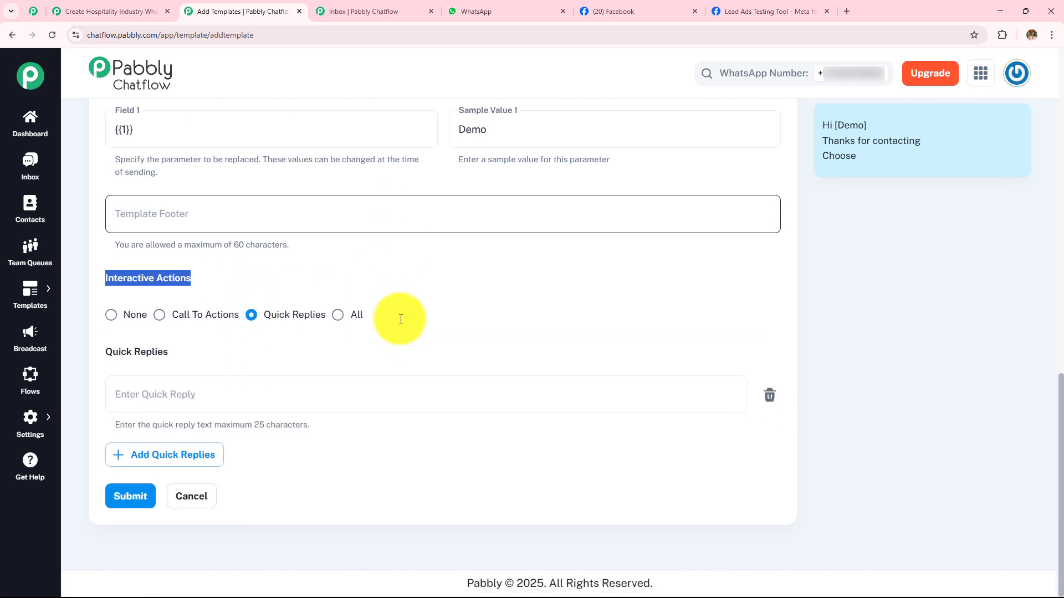
pyautogui.click(246, 402)
pyautogui.click(164, 460)
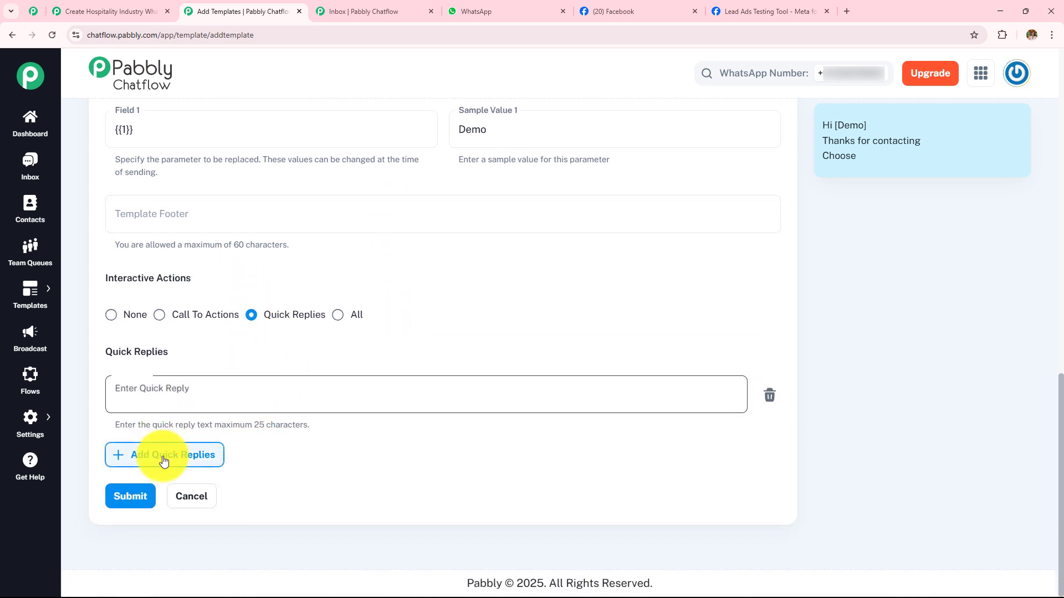
pyautogui.click(138, 528)
pyautogui.scroll(-2, 166, 288)
# - Fill in the quick replies Support, Portfolio and Pricing, and check the message preview
pyautogui.click(183, 244)
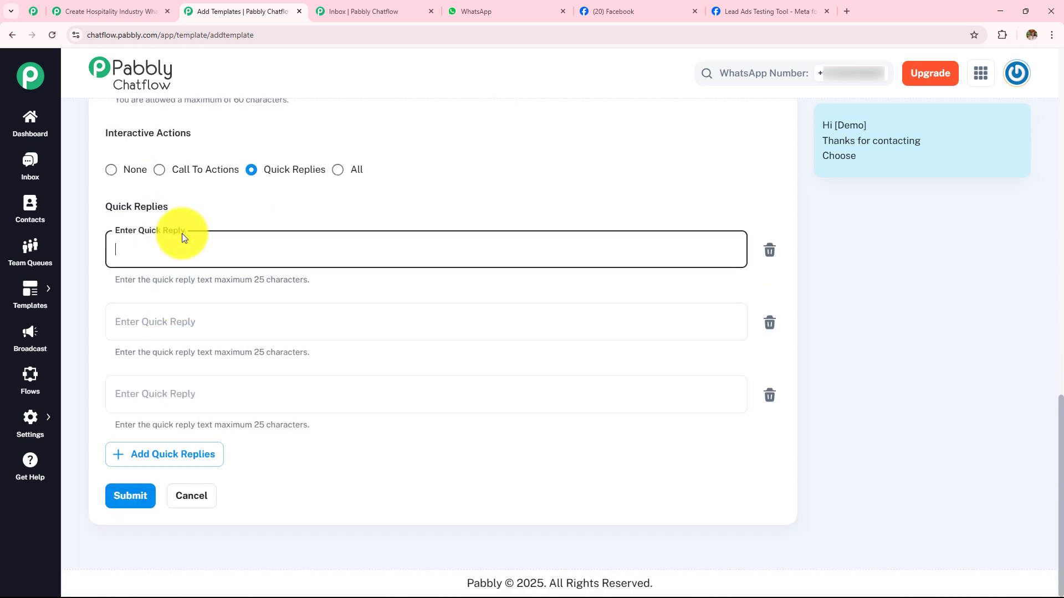
pyautogui.write('Support')
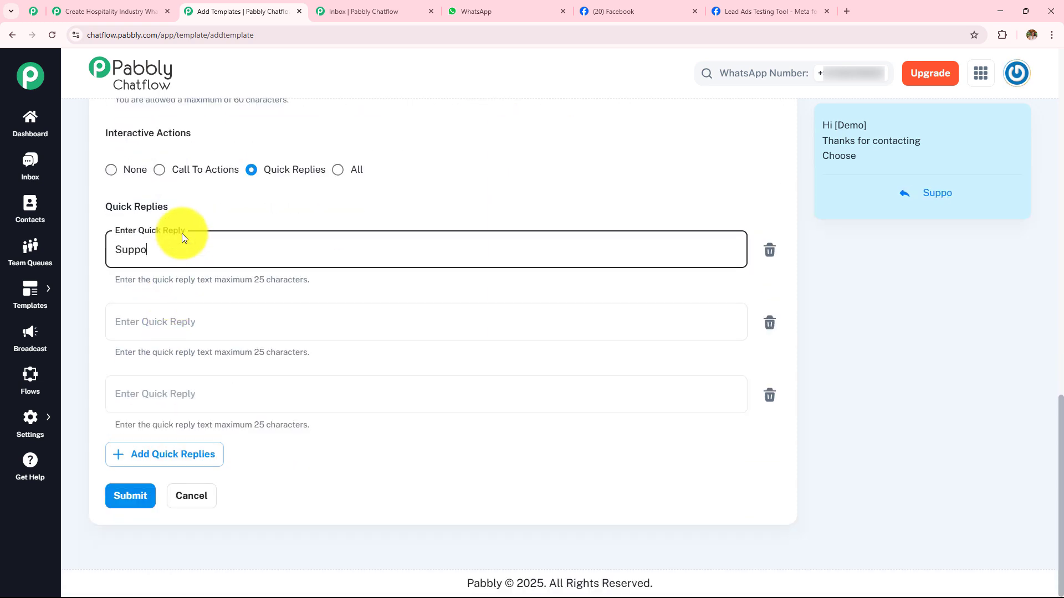
pyautogui.click(190, 320)
pyautogui.write('Portfolio')
pyautogui.click(176, 392)
pyautogui.write('Pr')
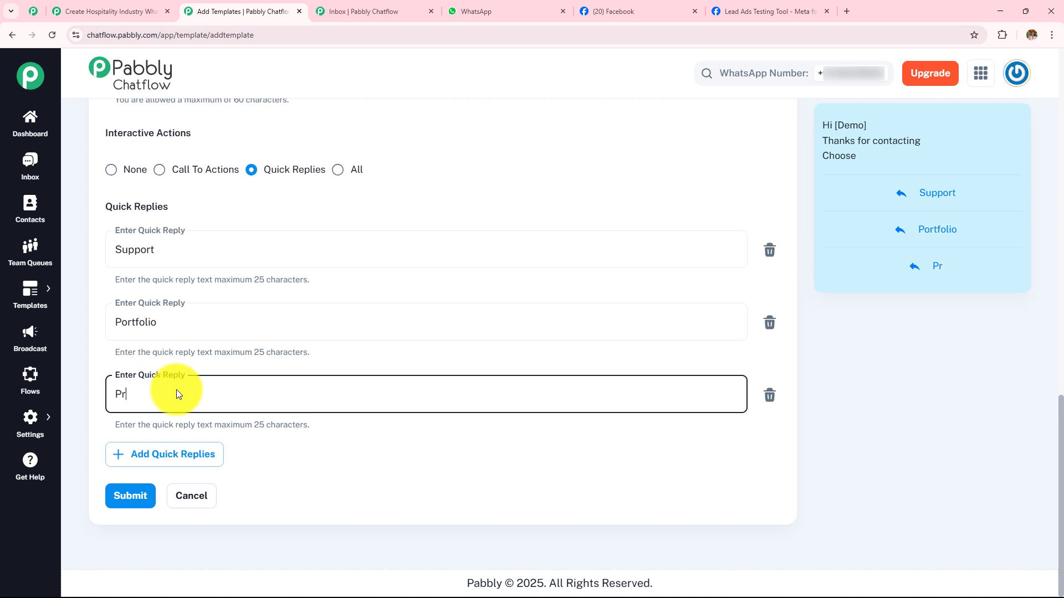
pyautogui.write('icing')
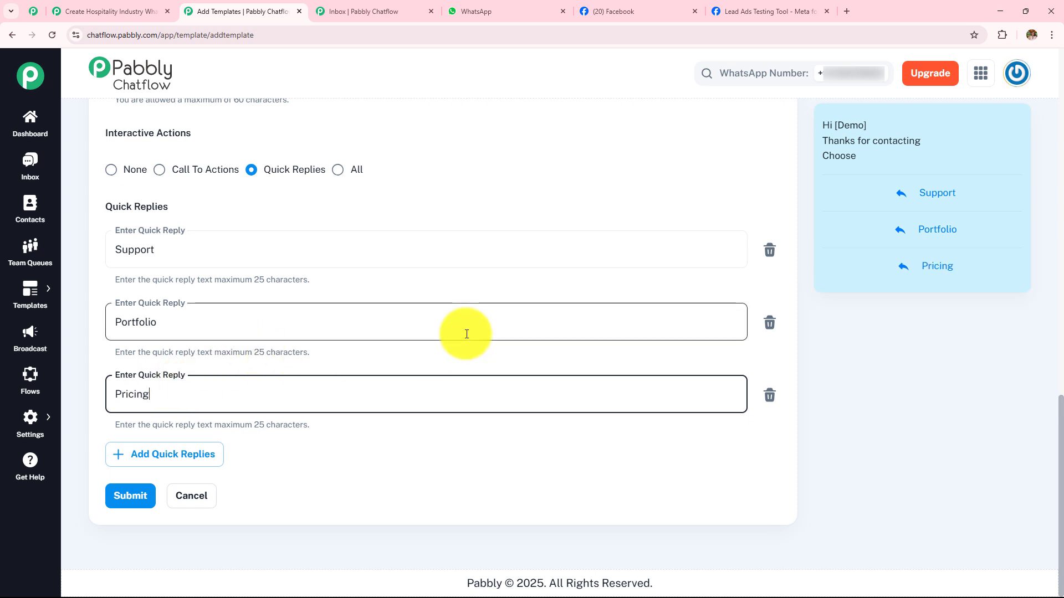
pyautogui.click(819, 123)
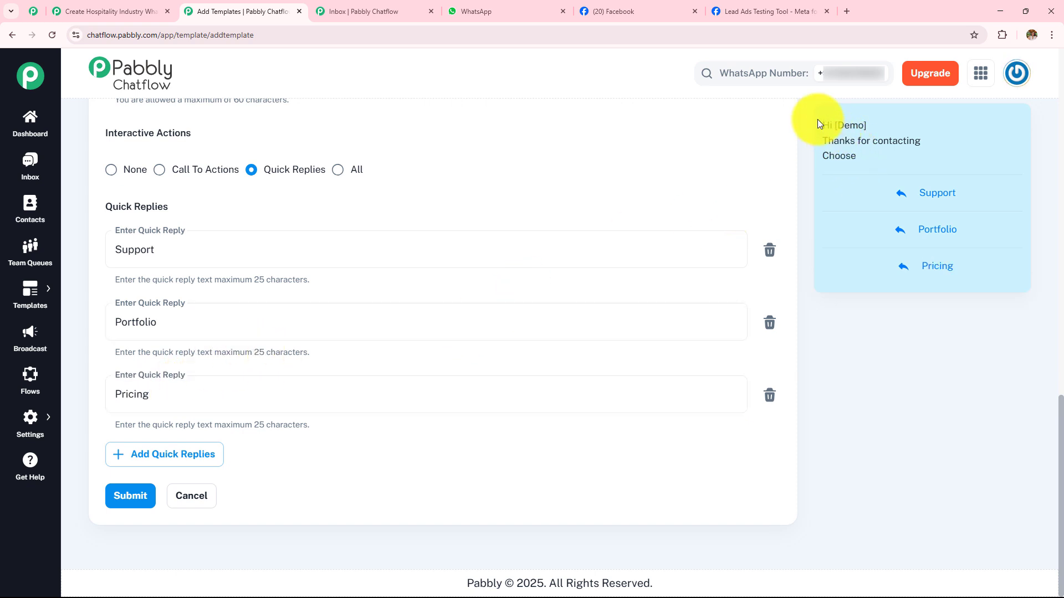
pyautogui.moveTo(817, 120); pyautogui.dragTo(953, 323)
pyautogui.click(953, 323)
pyautogui.moveTo(826, 123); pyautogui.dragTo(917, 182)
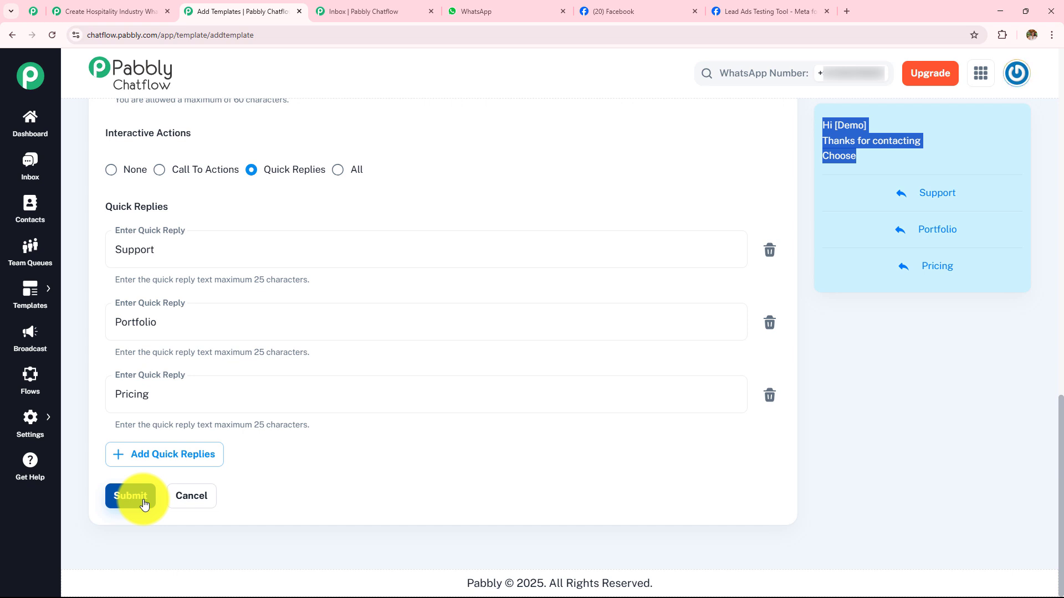
# - Open the Flow Builder, add a new flow and move its Flow Start node toward the canvas's upper-left corner
pyautogui.click(29, 382)
pyautogui.moveTo(83, 129); pyautogui.dragTo(265, 141)
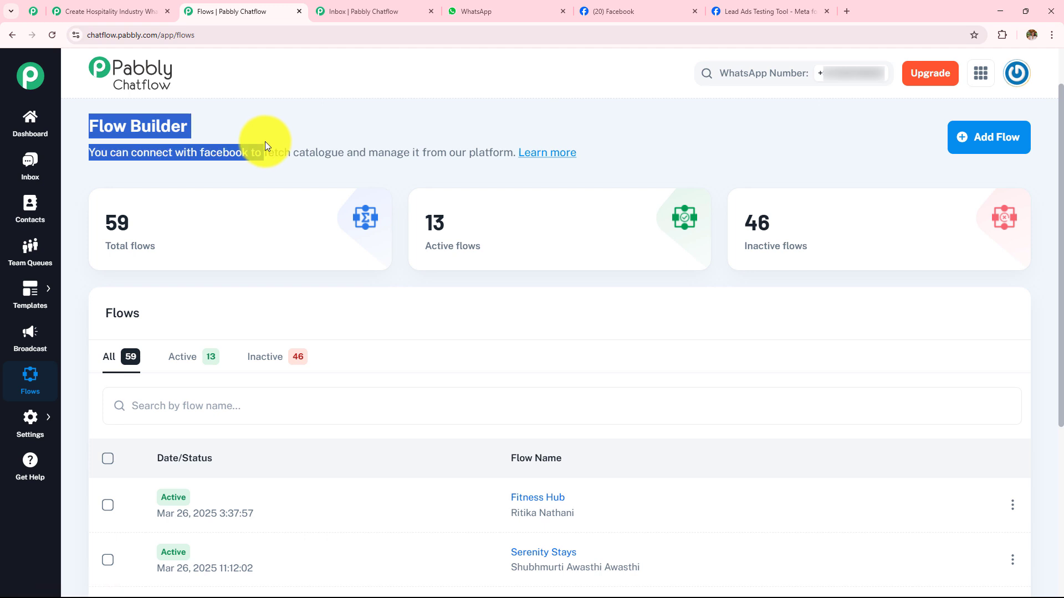
pyautogui.click(272, 175)
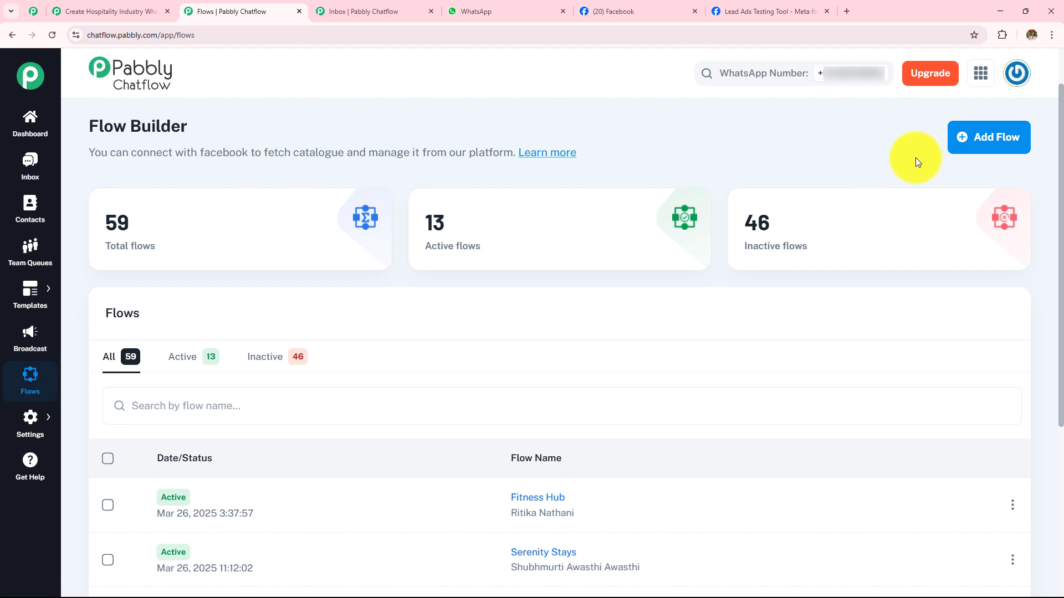
pyautogui.click(991, 152)
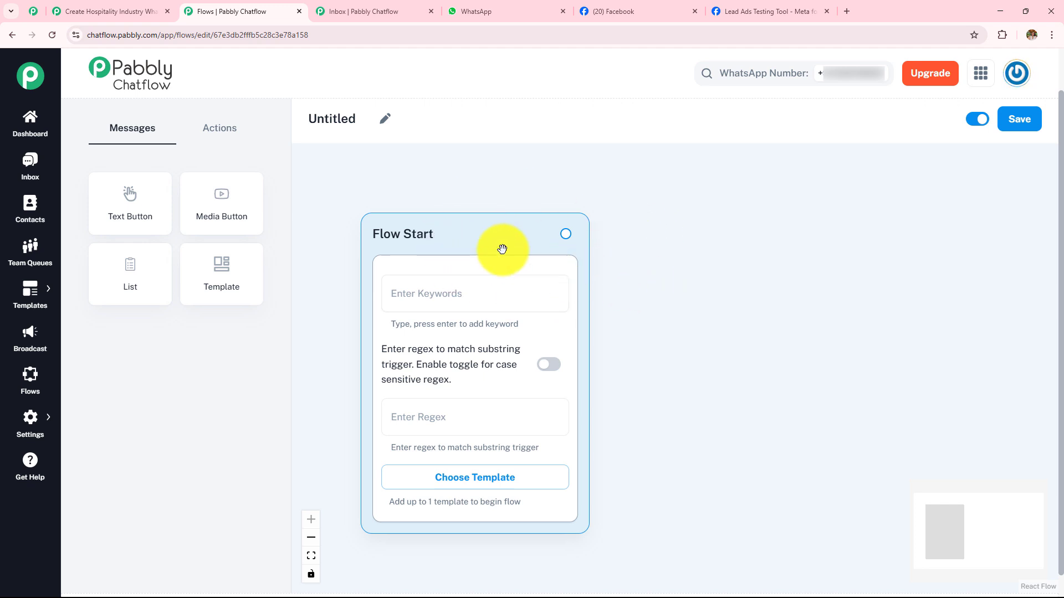
pyautogui.moveTo(494, 237); pyautogui.dragTo(425, 204)
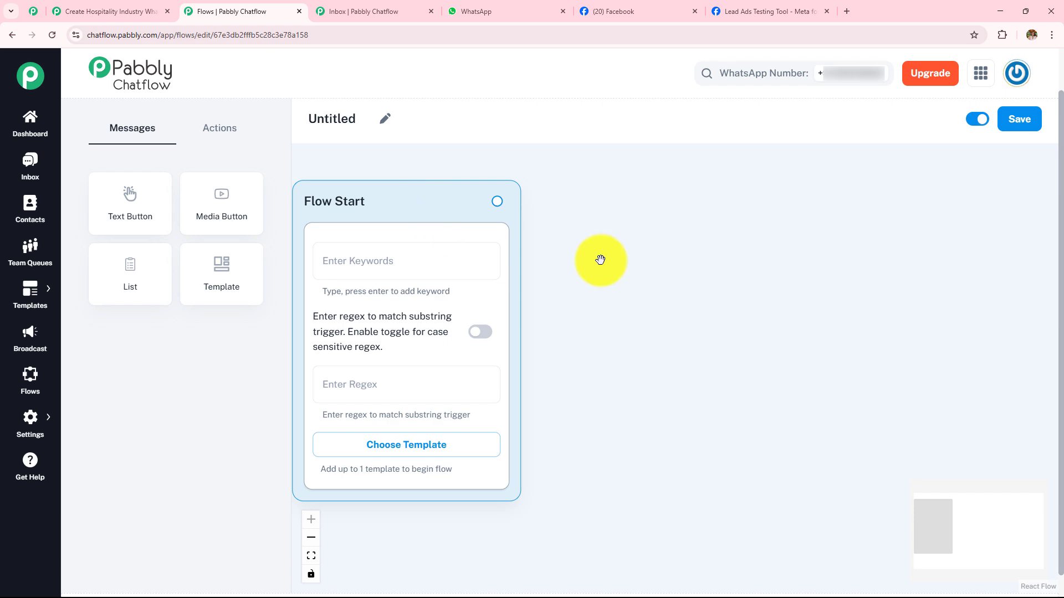
# - Switch to the WhatsApp chat, review the demo conversation back to its welcome message and Book a Room reply, and return to the flow editor
pyautogui.click(530, 14)
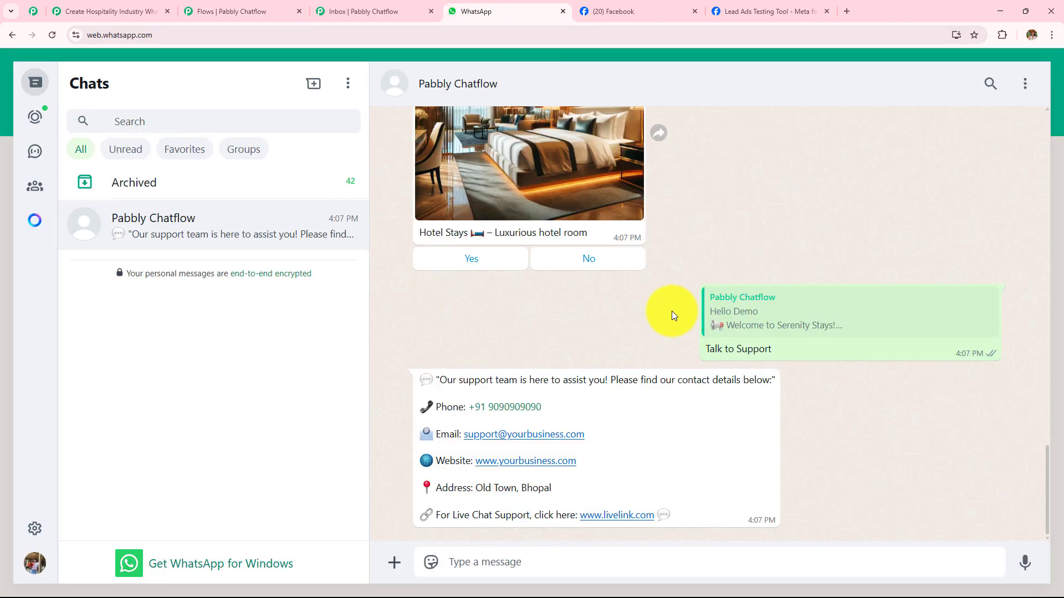
pyautogui.scroll(15, 672, 314)
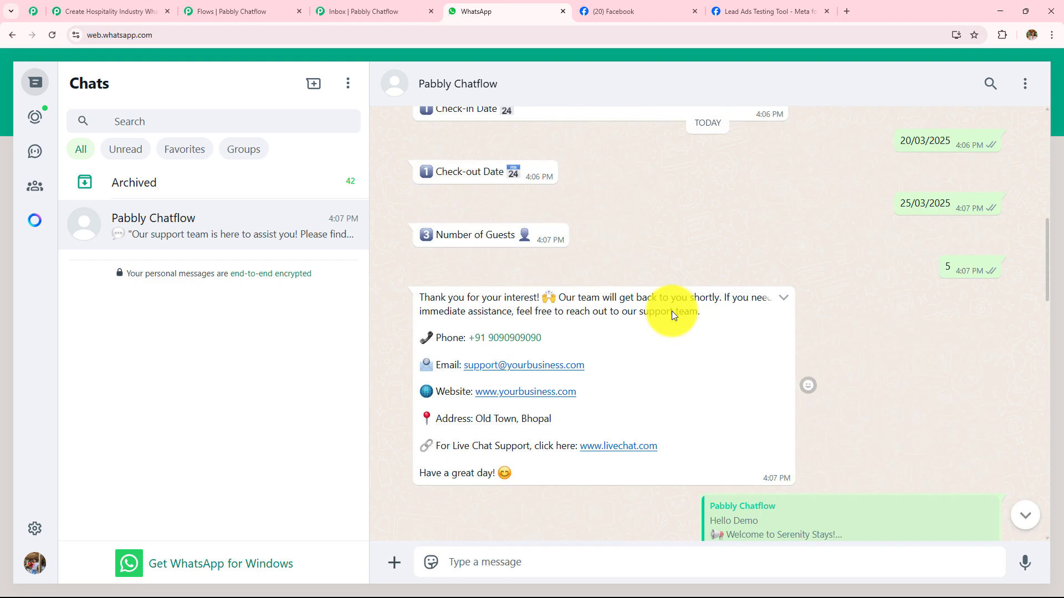
pyautogui.scroll(4, 674, 258)
pyautogui.scroll(6, 674, 258)
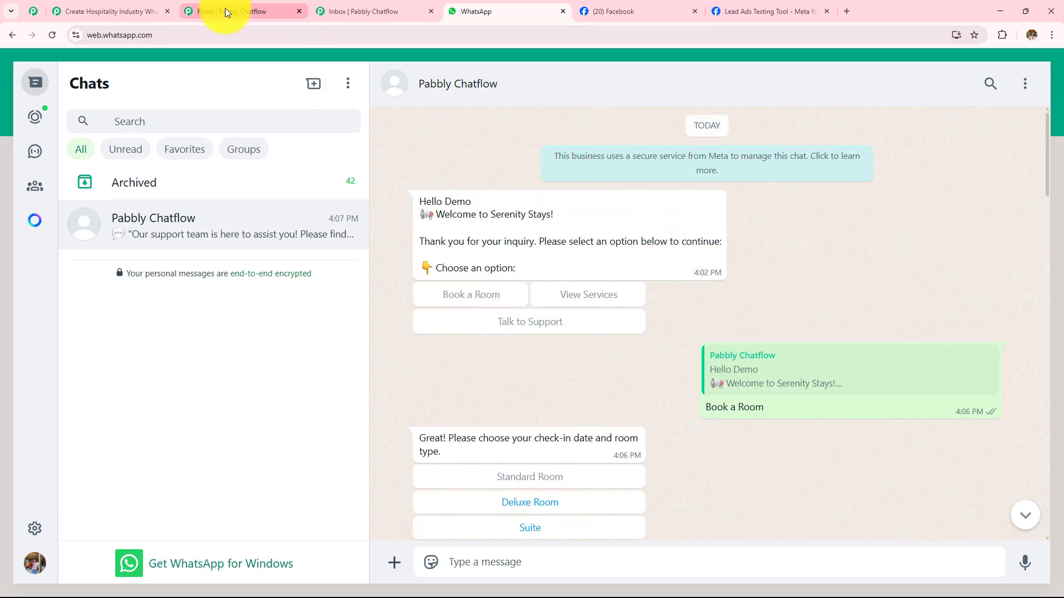
pyautogui.click(225, 8)
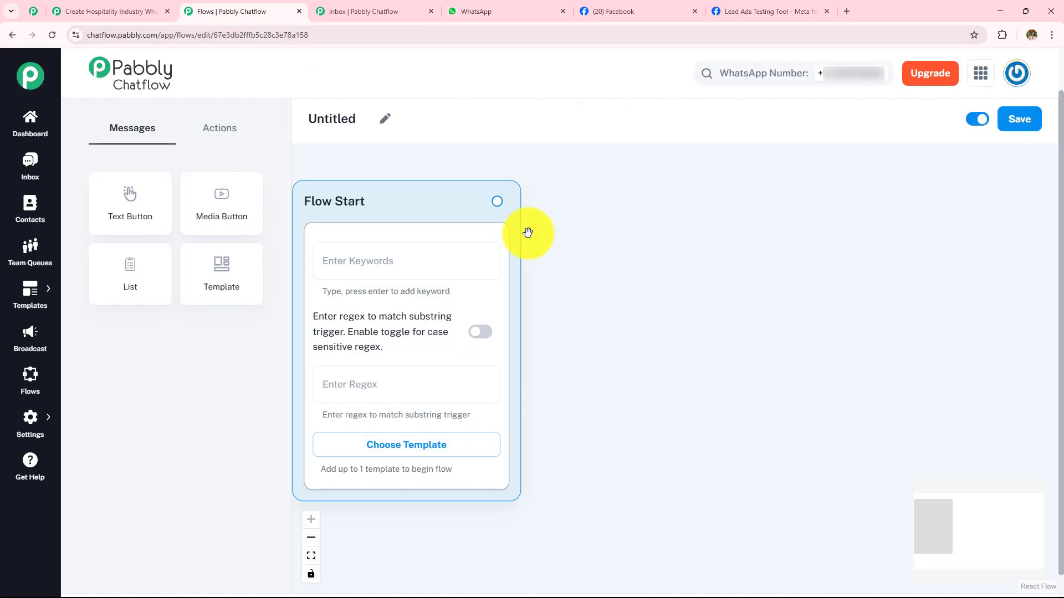
# - Set the approved template my_resort_business as the starting template of the Flow Start node
pyautogui.scroll(-3, 583, 249)
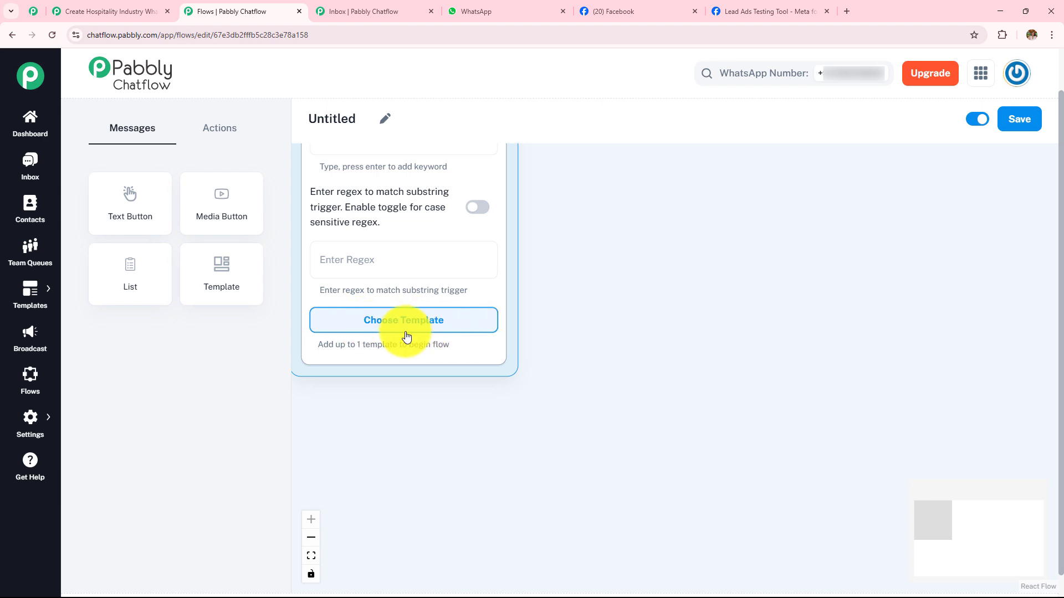
pyautogui.click(365, 326)
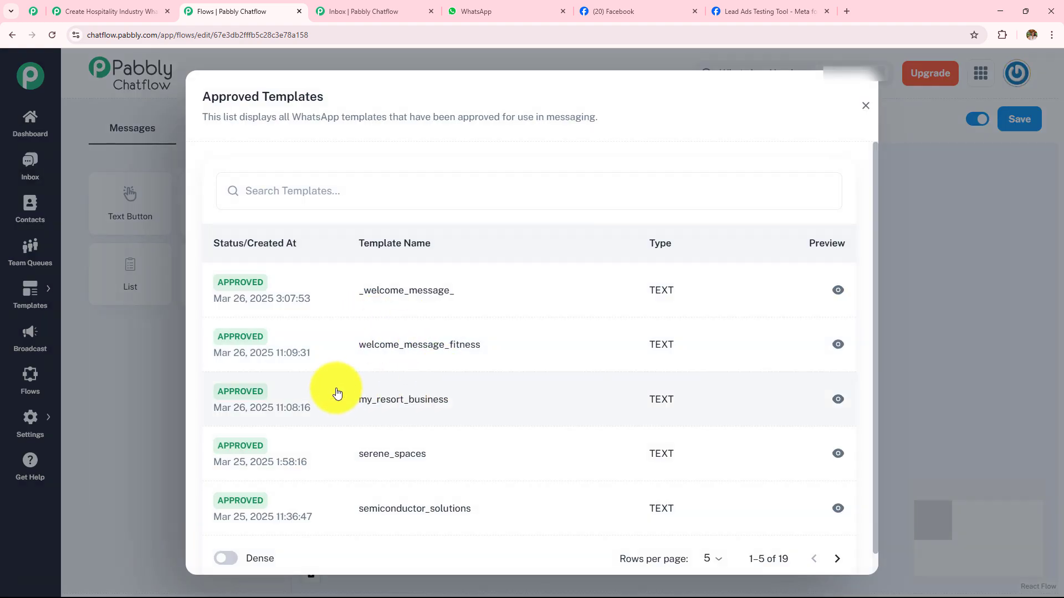
pyautogui.click(405, 399)
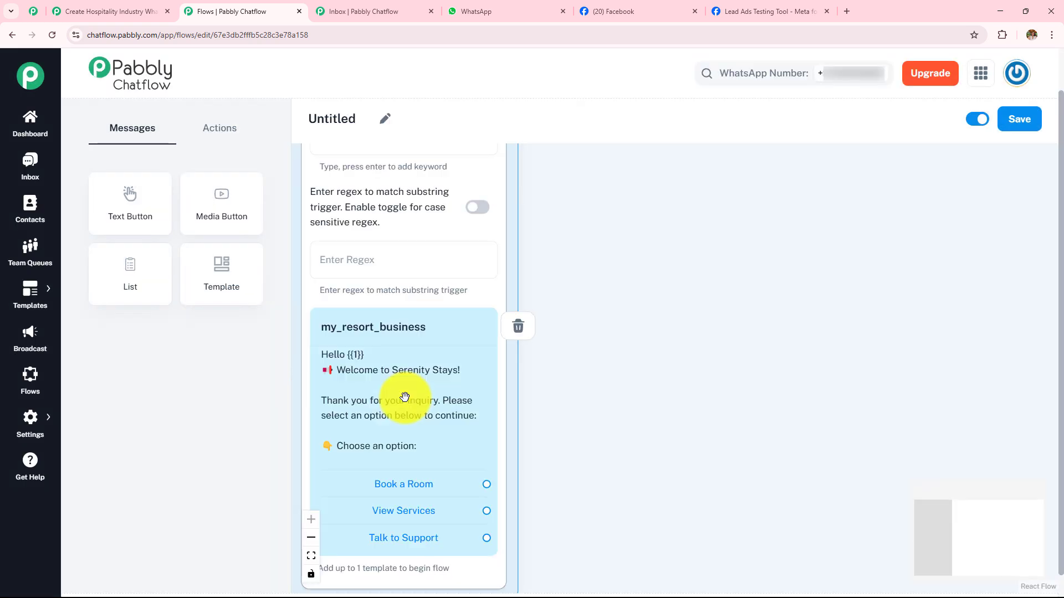
pyautogui.scroll(-3, 607, 310)
pyautogui.scroll(1, 610, 299)
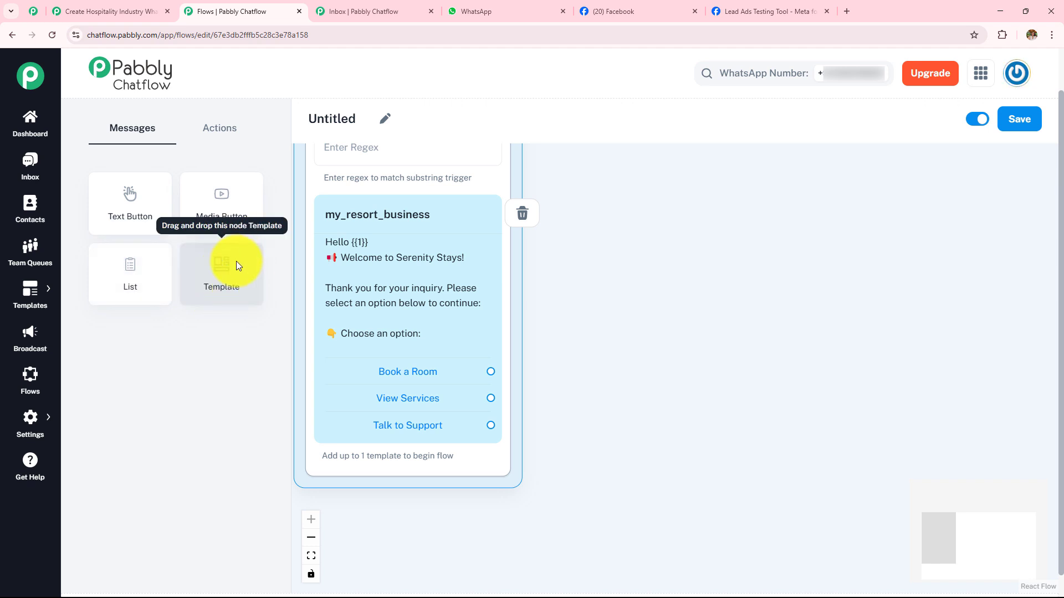
# - Connect the template's Book a Room option to a new Text + Button message node beside Flow Start
pyautogui.click(216, 140)
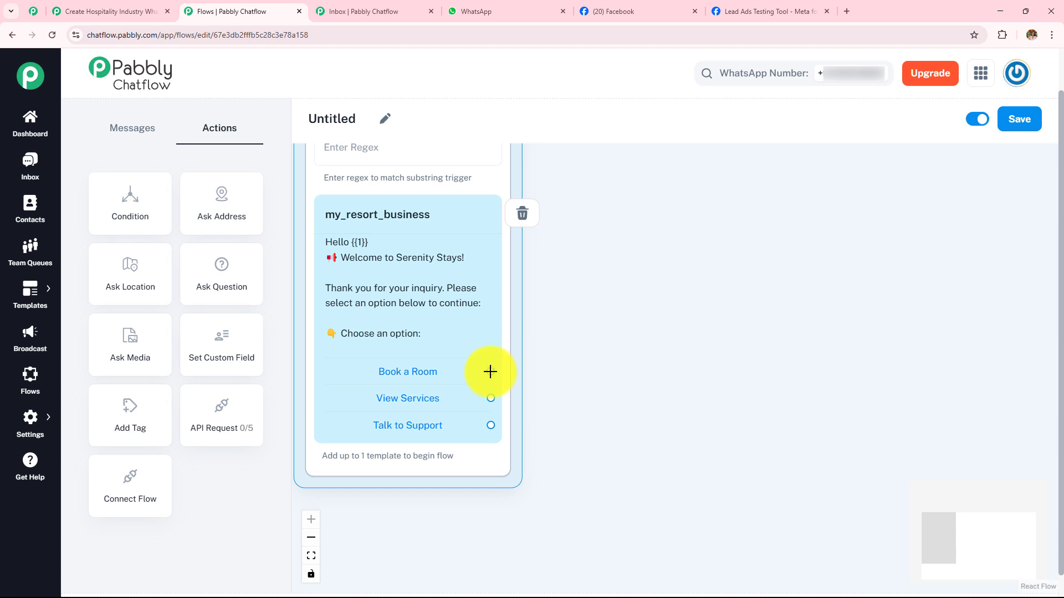
pyautogui.moveTo(491, 371); pyautogui.dragTo(631, 183)
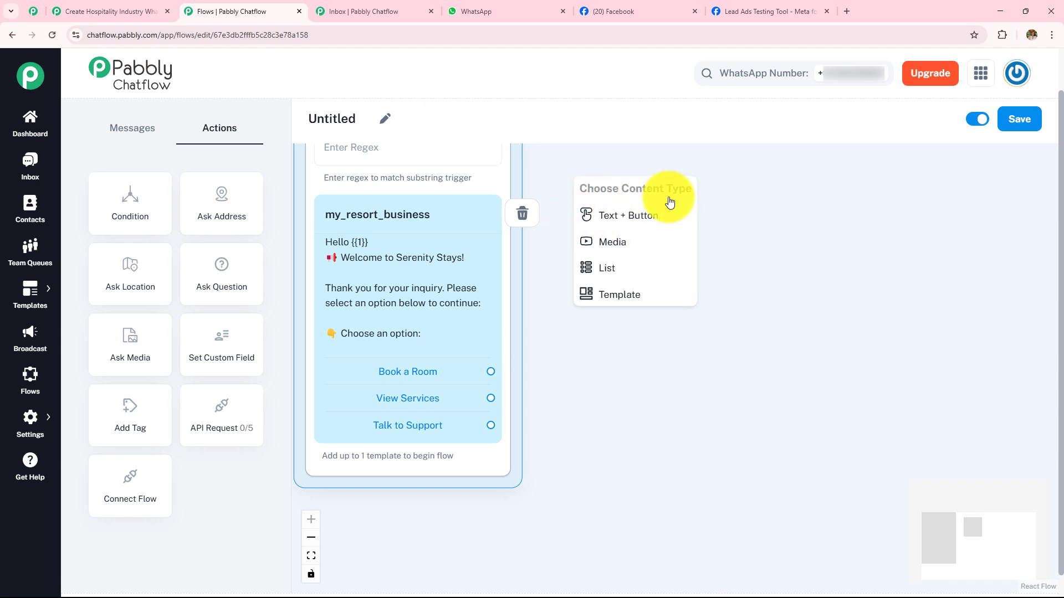
pyautogui.click(590, 215)
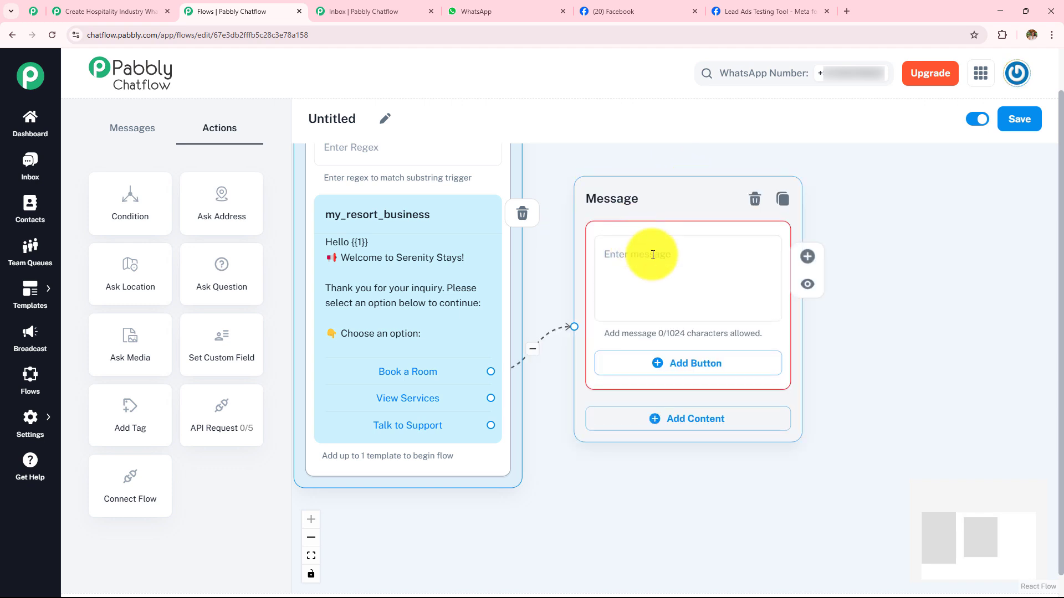
pyautogui.moveTo(641, 205); pyautogui.dragTo(644, 162)
pyautogui.moveTo(642, 475); pyautogui.dragTo(649, 556)
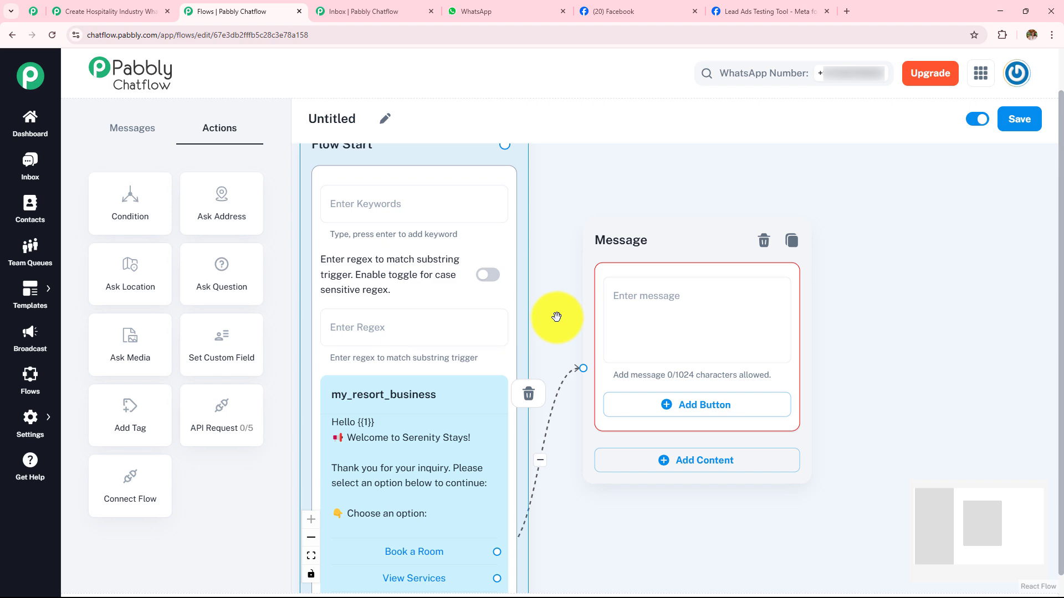
pyautogui.moveTo(556, 317); pyautogui.dragTo(554, 195)
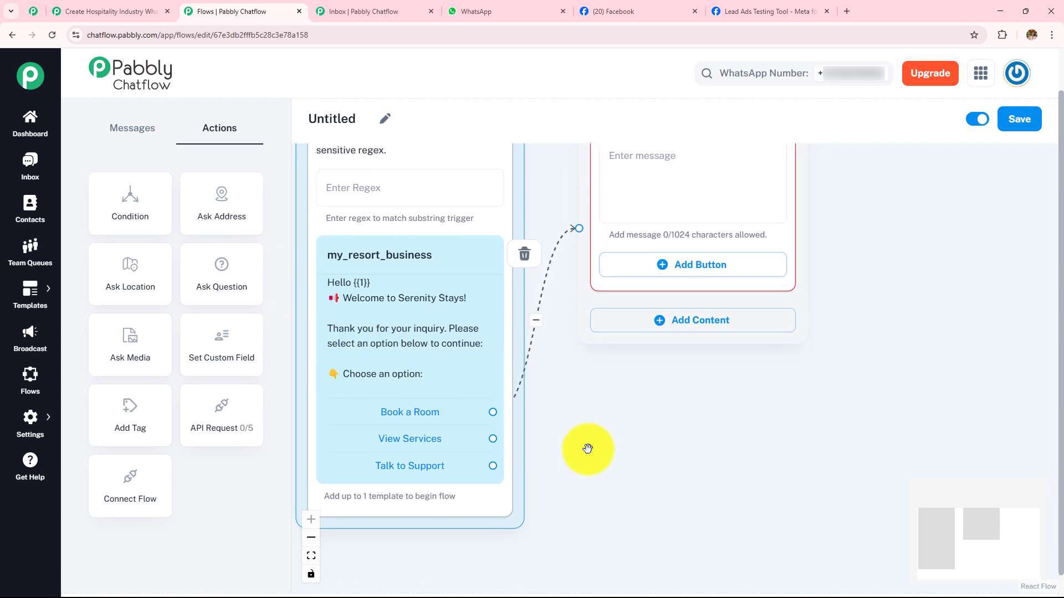
pyautogui.moveTo(627, 426); pyautogui.dragTo(625, 492)
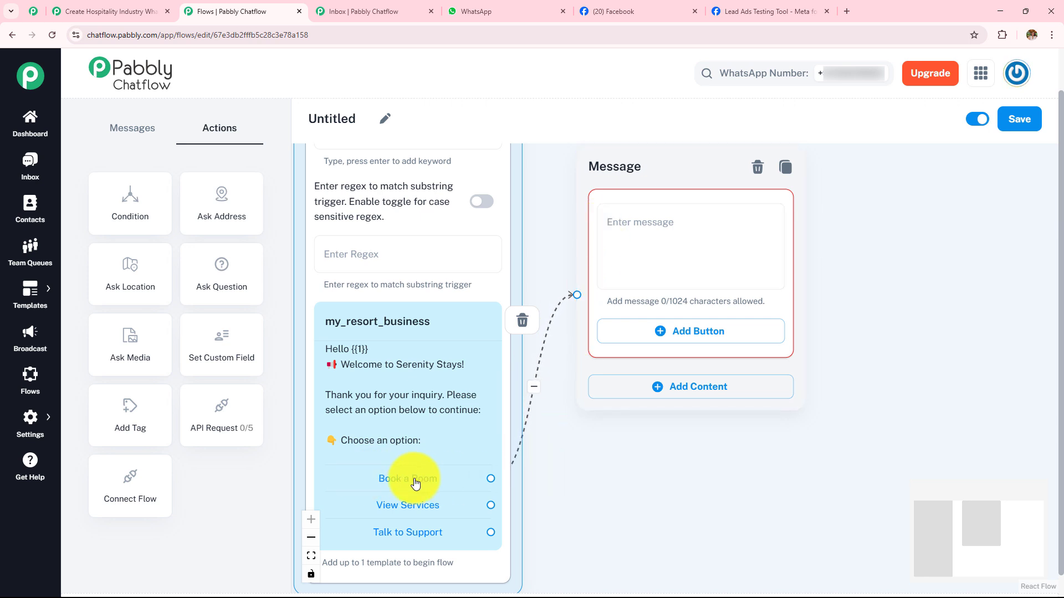
# - Enter "Great! Please choose your check-in date and room type." in the booking message and add the buttons Standard Room, Deluxe Room and Suite
pyautogui.click(649, 228)
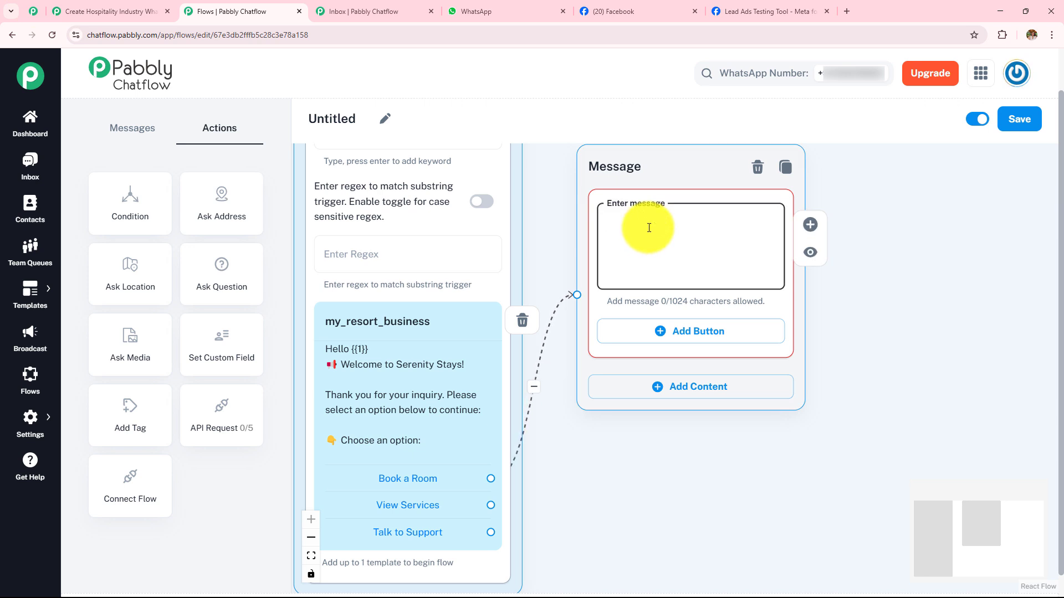
pyautogui.write('Great! Please choose your check-in date and room type.')
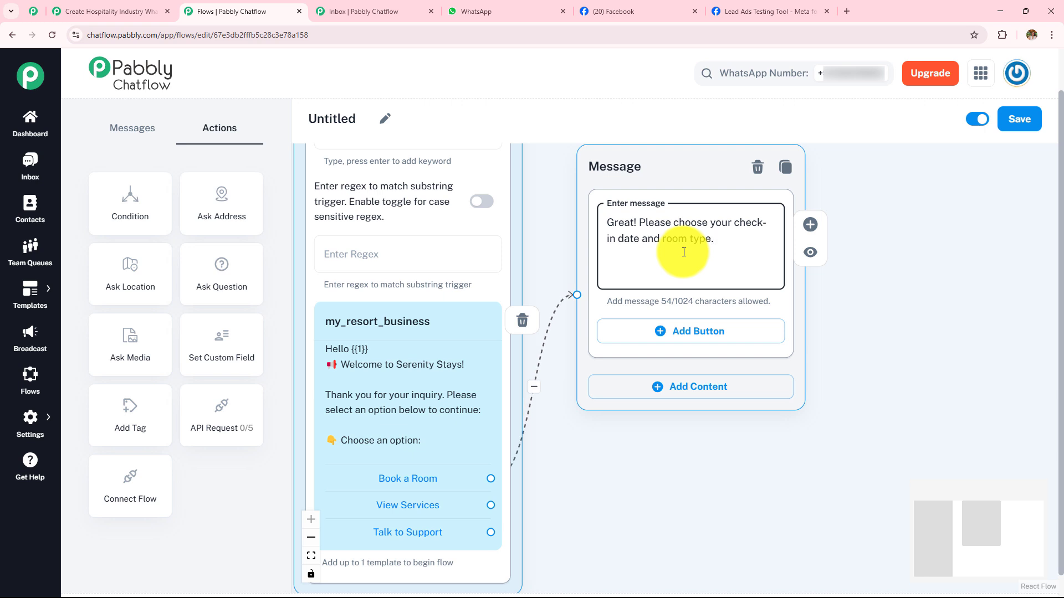
pyautogui.click(701, 331)
pyautogui.click(691, 399)
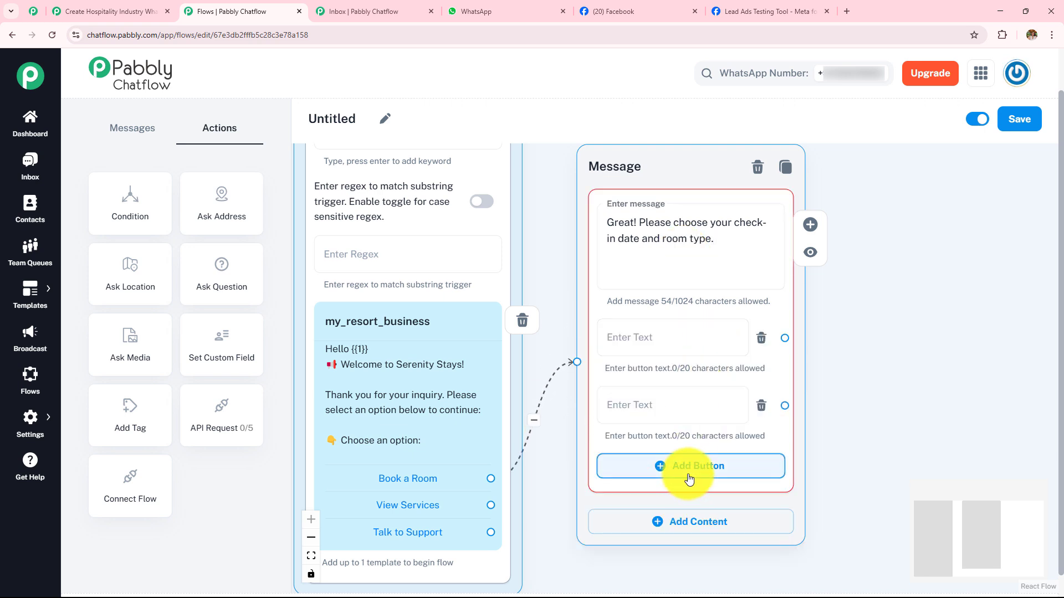
pyautogui.click(688, 477)
pyautogui.click(649, 343)
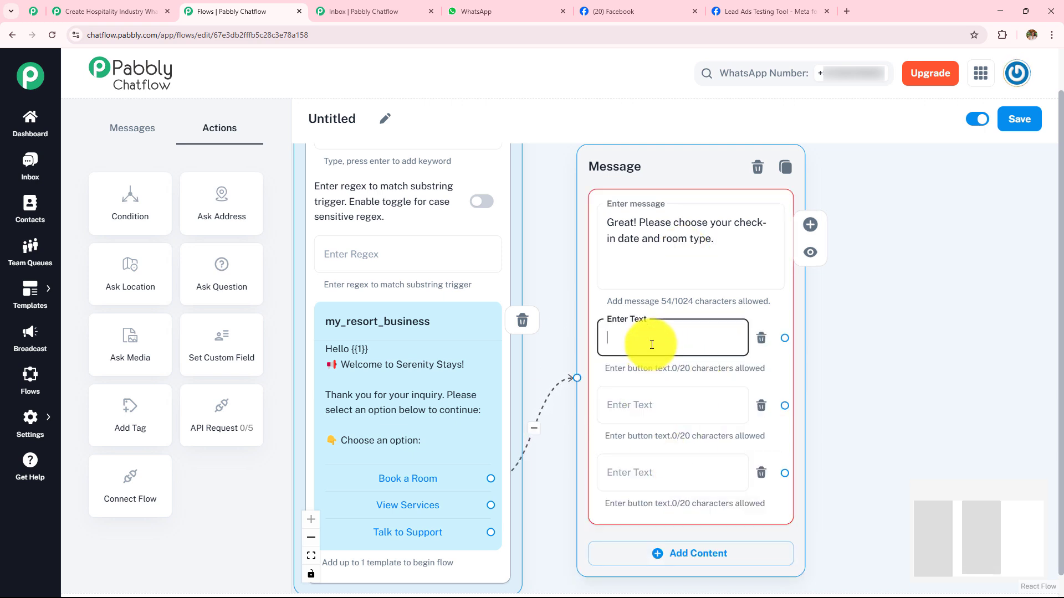
pyautogui.write('Standard Room')
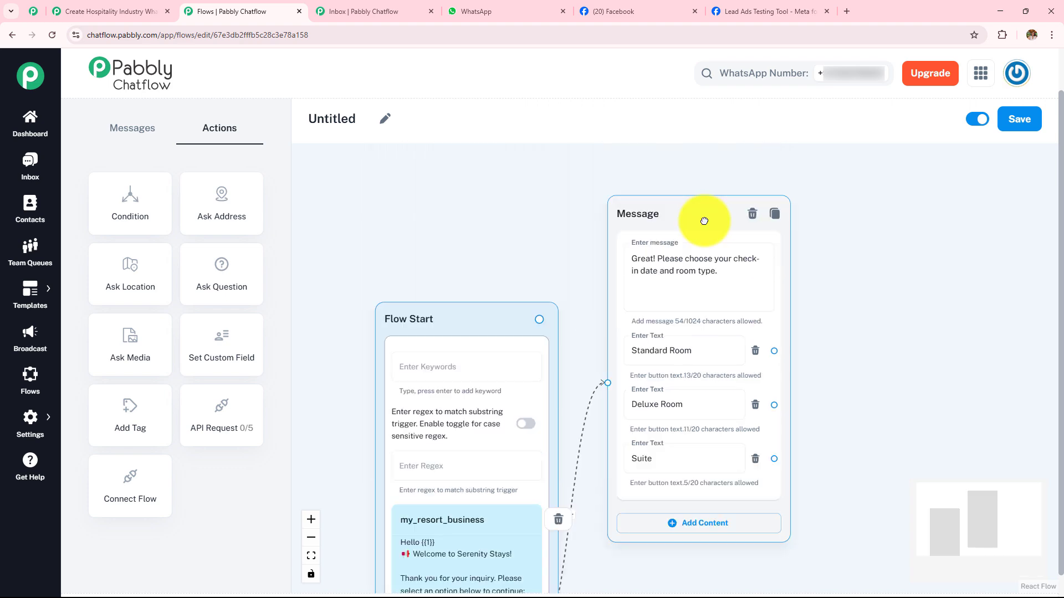
# - Connect the View Services option to a new Text + Button message node and place it below the booking message
pyautogui.moveTo(868, 453); pyautogui.dragTo(819, 254)
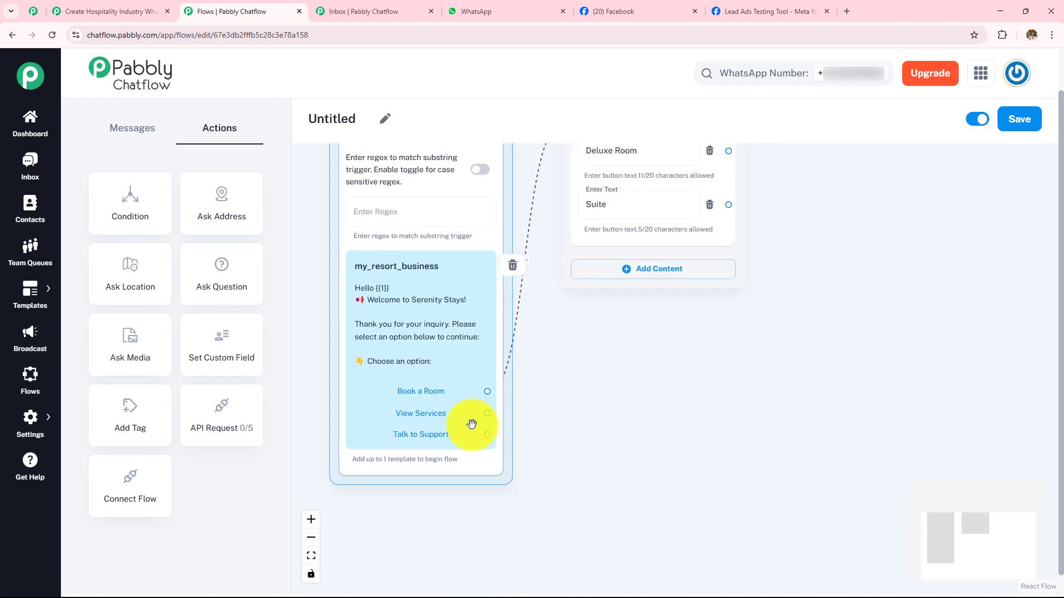
pyautogui.scroll(2, 563, 444)
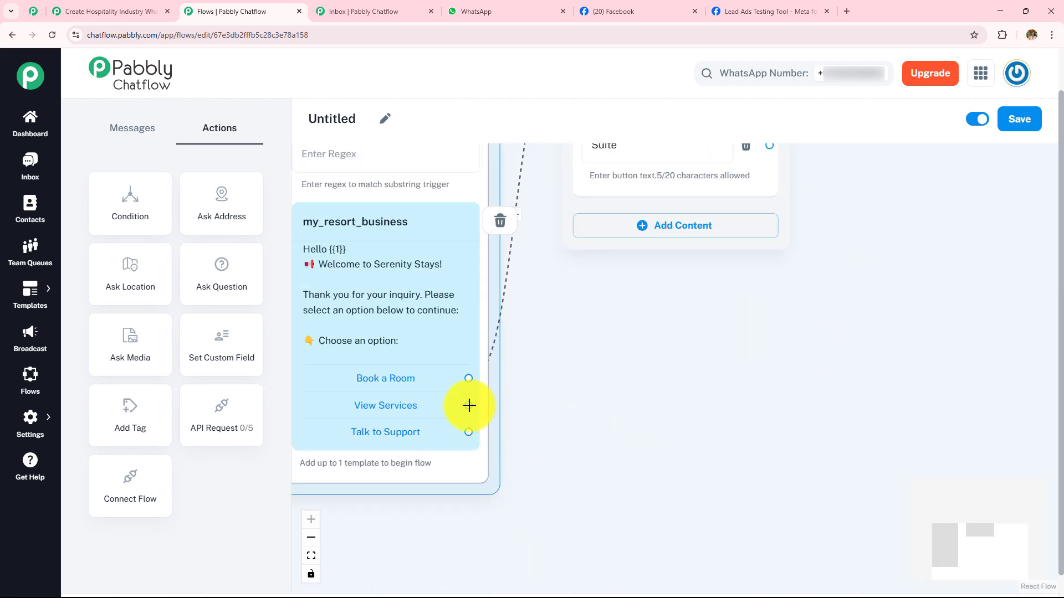
pyautogui.moveTo(469, 405); pyautogui.dragTo(576, 332)
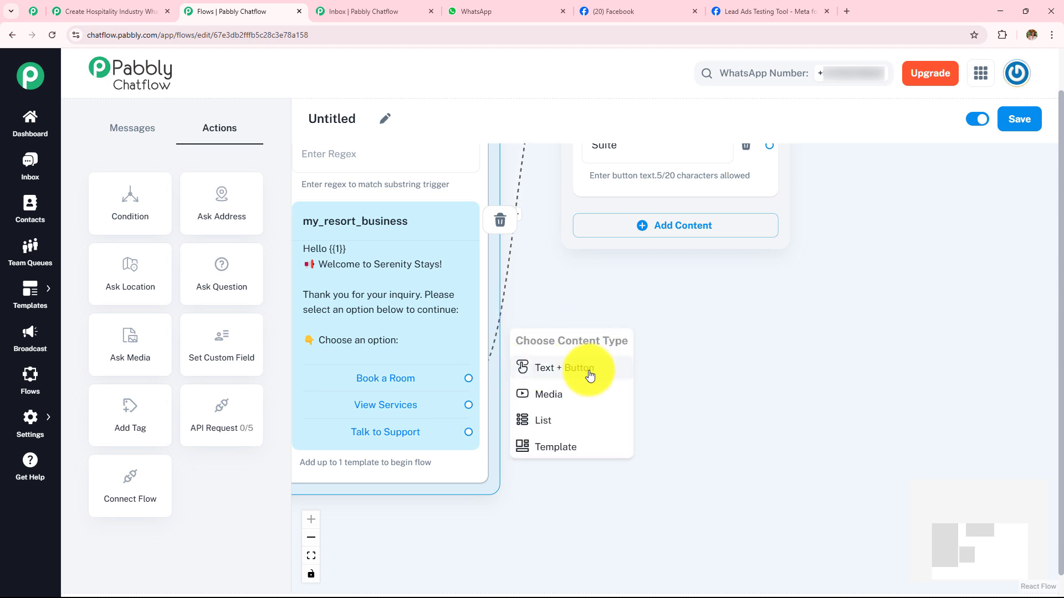
pyautogui.click(589, 375)
pyautogui.moveTo(585, 354); pyautogui.dragTo(640, 304)
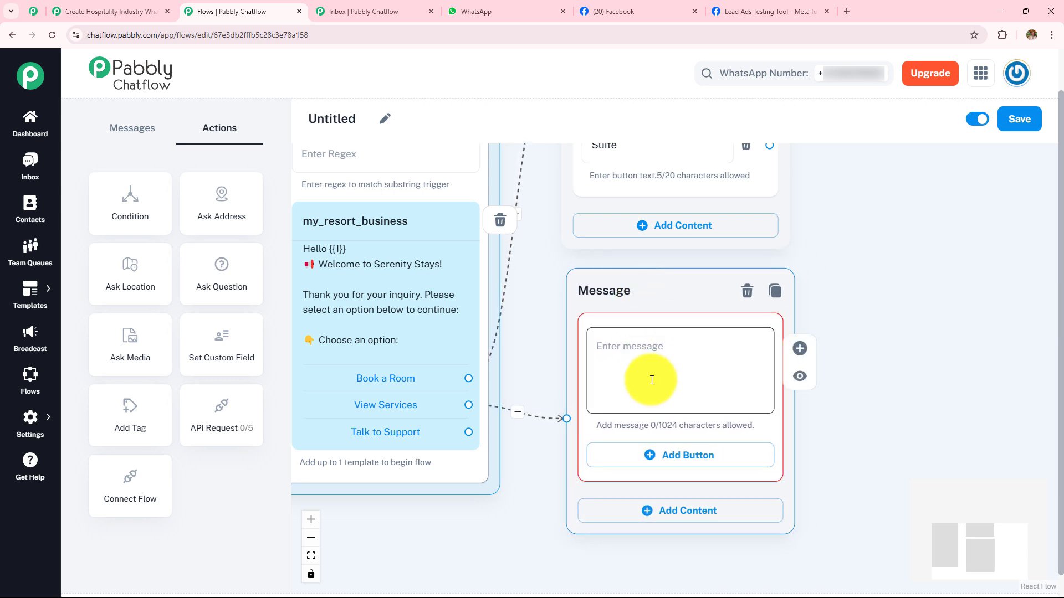
# - Enter "Here are our services: Please choose and we will share some pictures with you" in the new message and add three buttons
pyautogui.click(672, 351)
pyautogui.write('Here are our services:  Please choose and we will share some pictures with you')
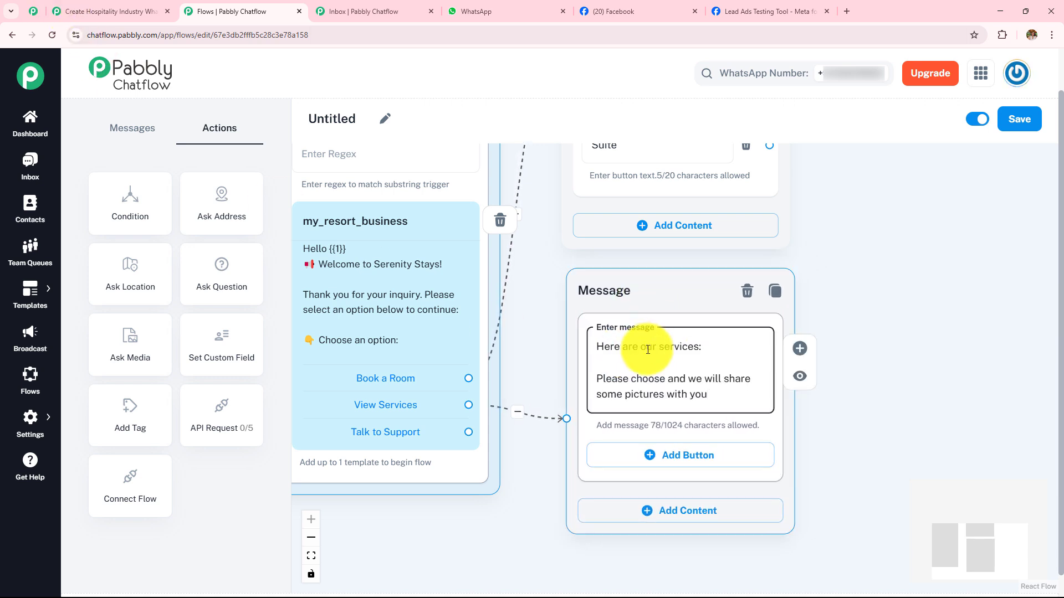
pyautogui.moveTo(672, 295); pyautogui.dragTo(672, 199)
pyautogui.click(682, 366)
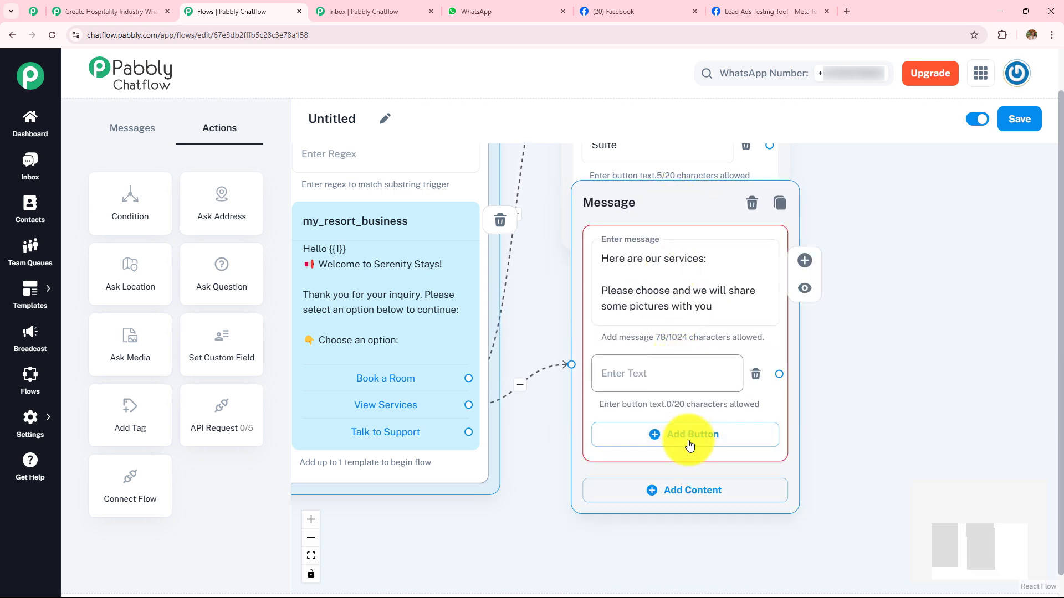
pyautogui.click(690, 443)
pyautogui.click(688, 501)
# - Label the services message's three buttons Hotel Stays, Fine Dining and Spa & Wellness, each with its emoji
pyautogui.click(720, 374)
pyautogui.write('☀️ Hotel Stays')
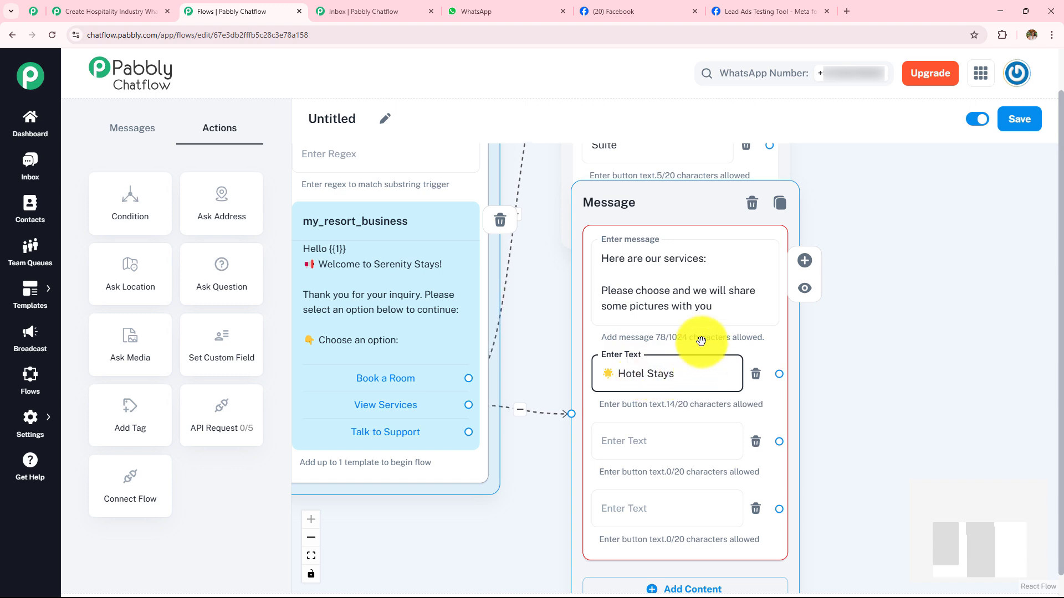
pyautogui.moveTo(696, 197); pyautogui.dragTo(693, 160)
pyautogui.moveTo(869, 423); pyautogui.dragTo(816, 299)
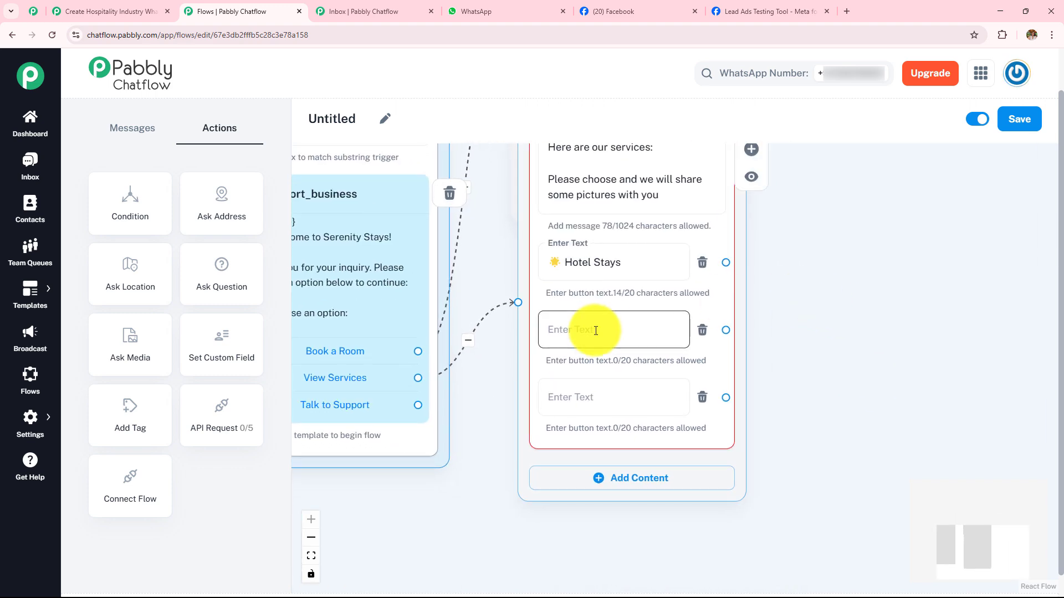
pyautogui.click(596, 330)
pyautogui.write('🍽️ Fine Dining')
pyautogui.click(585, 398)
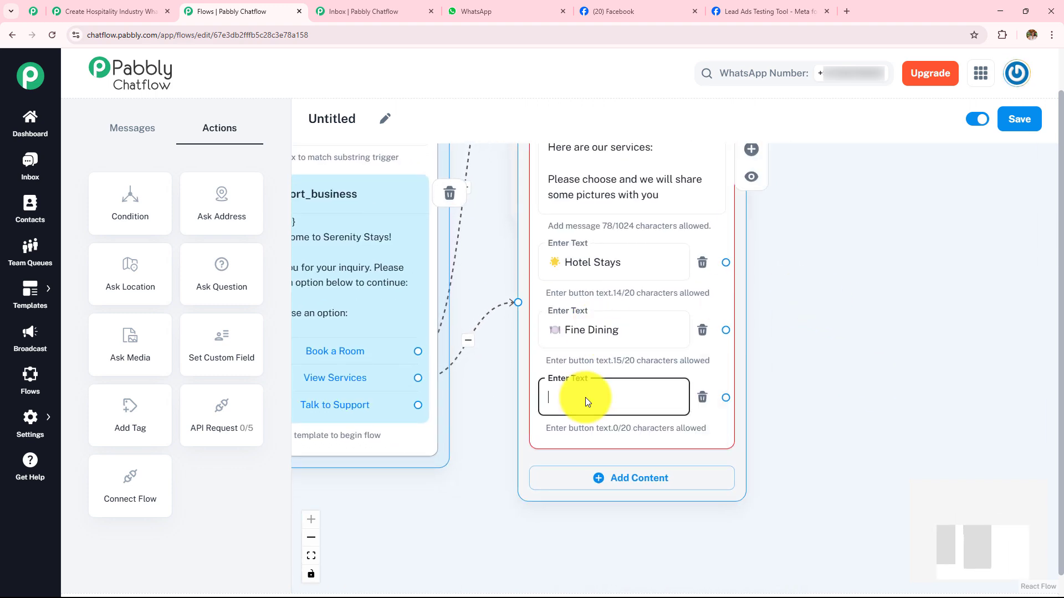
pyautogui.write('🧖 Spa & Wellness')
# - Rearrange the booking and services message nodes one above the other beside the Flow Start node
pyautogui.scroll(-2, 815, 332)
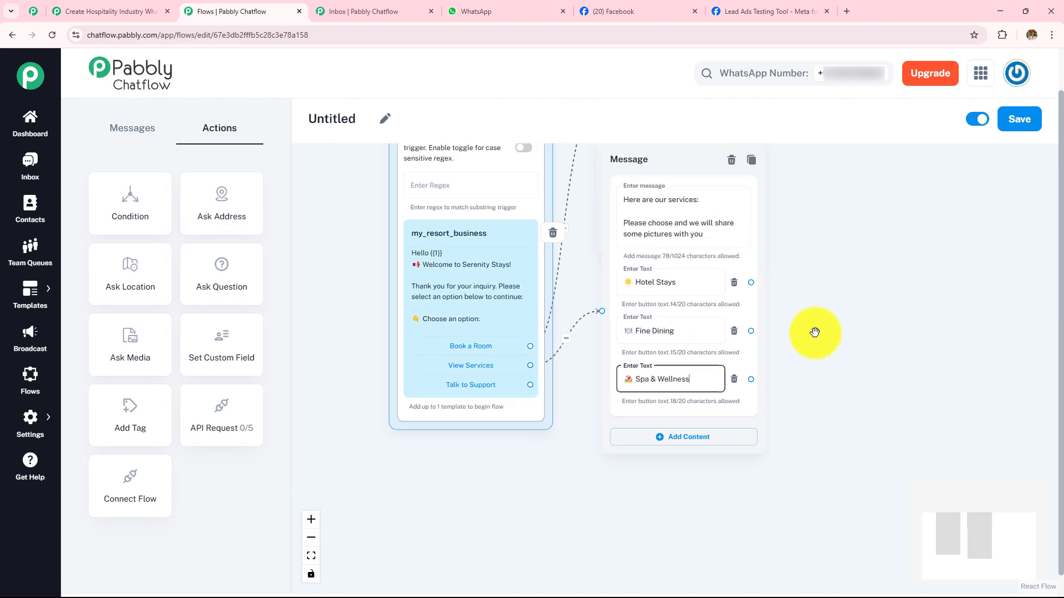
pyautogui.moveTo(824, 301); pyautogui.dragTo(802, 477)
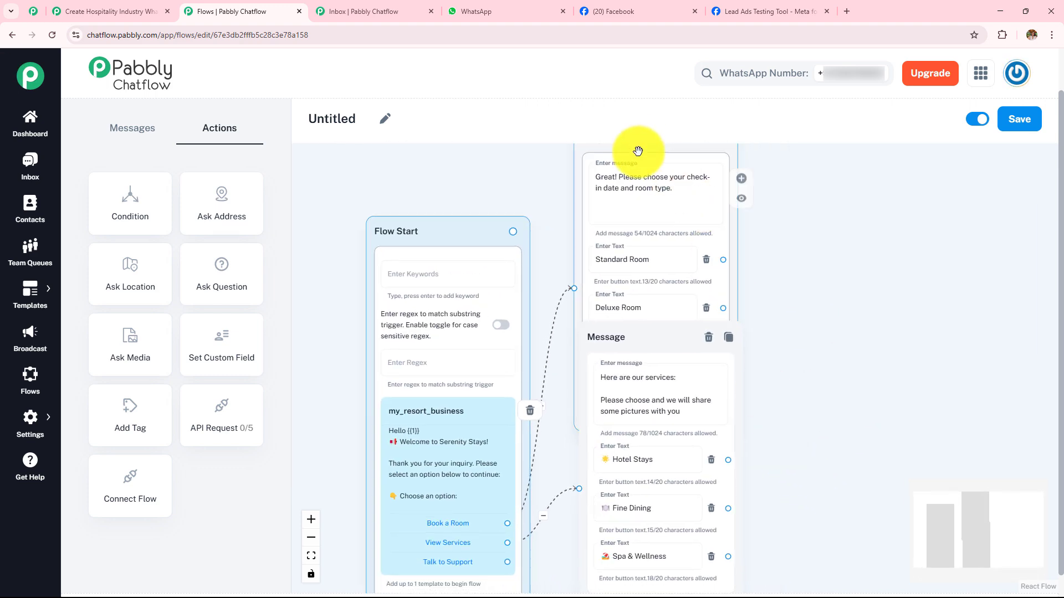
pyautogui.scroll(-2, 776, 230)
pyautogui.moveTo(666, 155); pyautogui.dragTo(684, 337)
pyautogui.moveTo(807, 458); pyautogui.dragTo(699, 58)
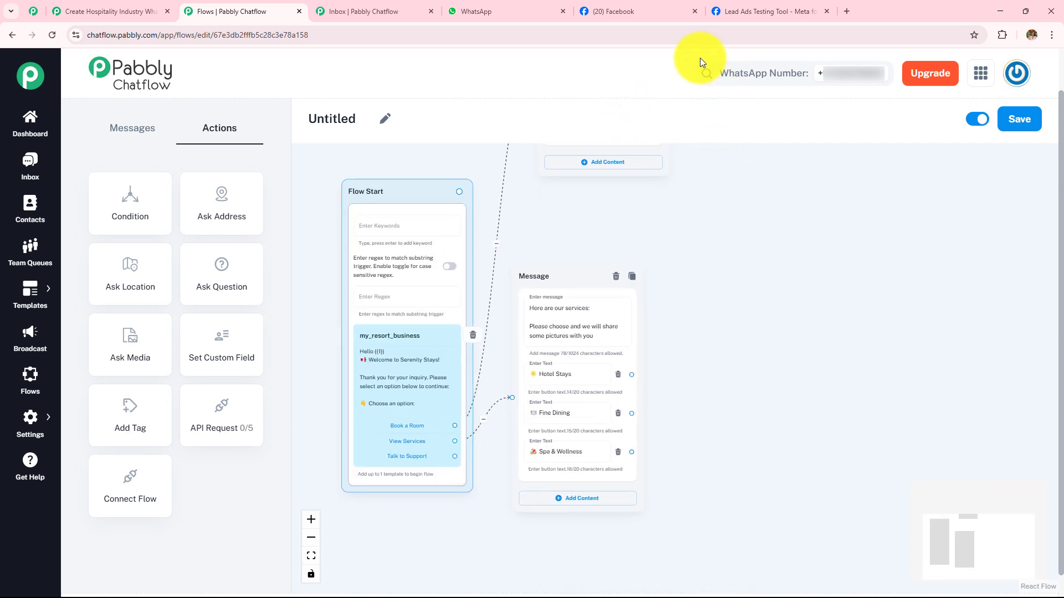
pyautogui.moveTo(562, 273); pyautogui.dragTo(602, 278)
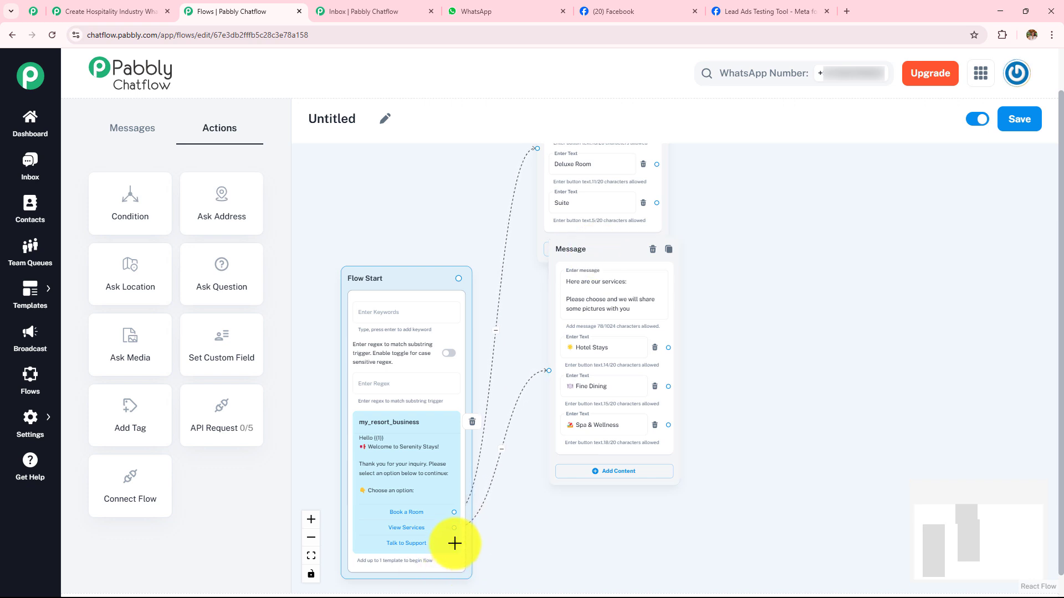
# - Connect Talk to Support to a new message node below the services message and enter the support contact details and live chat link
pyautogui.moveTo(455, 543); pyautogui.dragTo(547, 523)
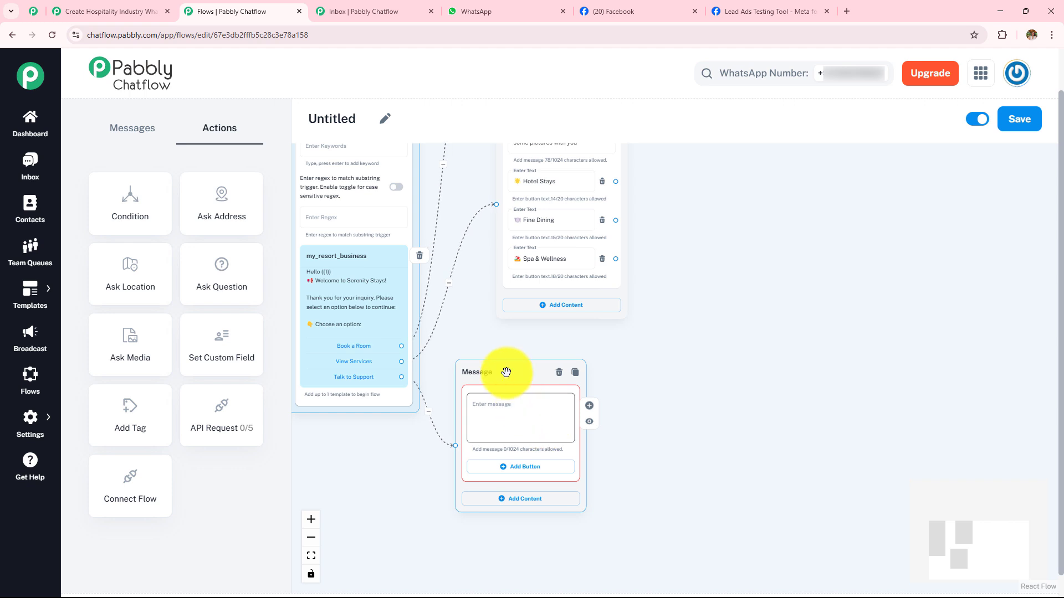
pyautogui.moveTo(506, 372); pyautogui.dragTo(546, 350)
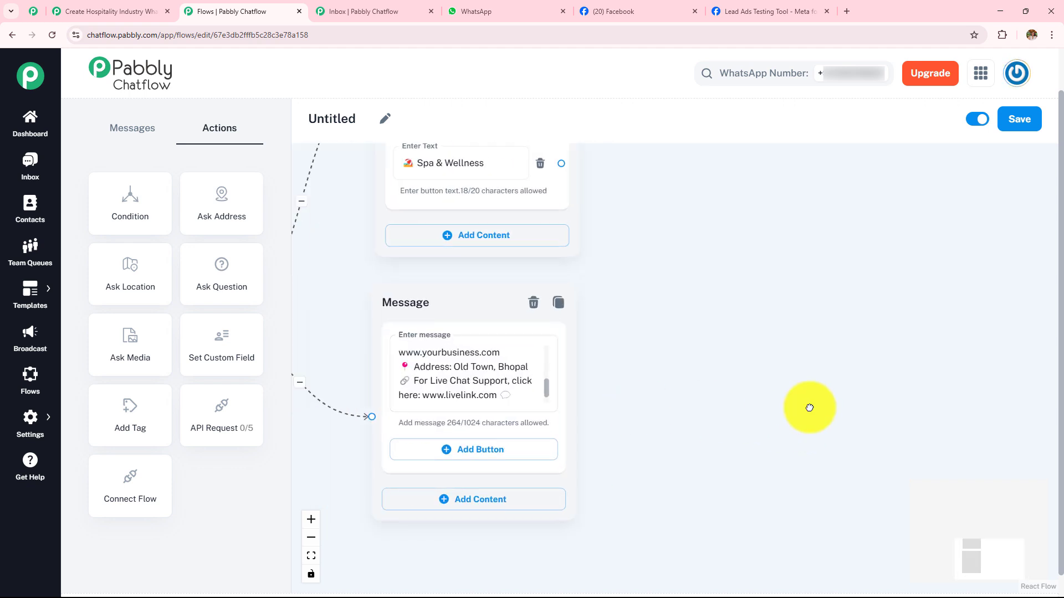
pyautogui.moveTo(809, 408); pyautogui.dragTo(949, 425)
pyautogui.moveTo(814, 403); pyautogui.dragTo(805, 352)
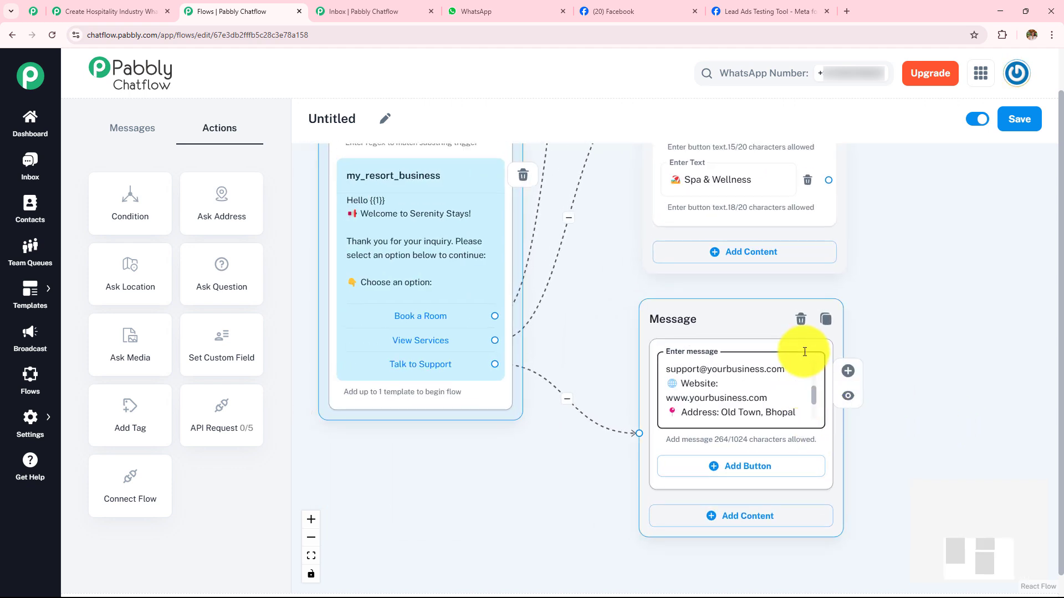
# - Read through the support message's contact details and live chat link
pyautogui.scroll(3, 726, 364)
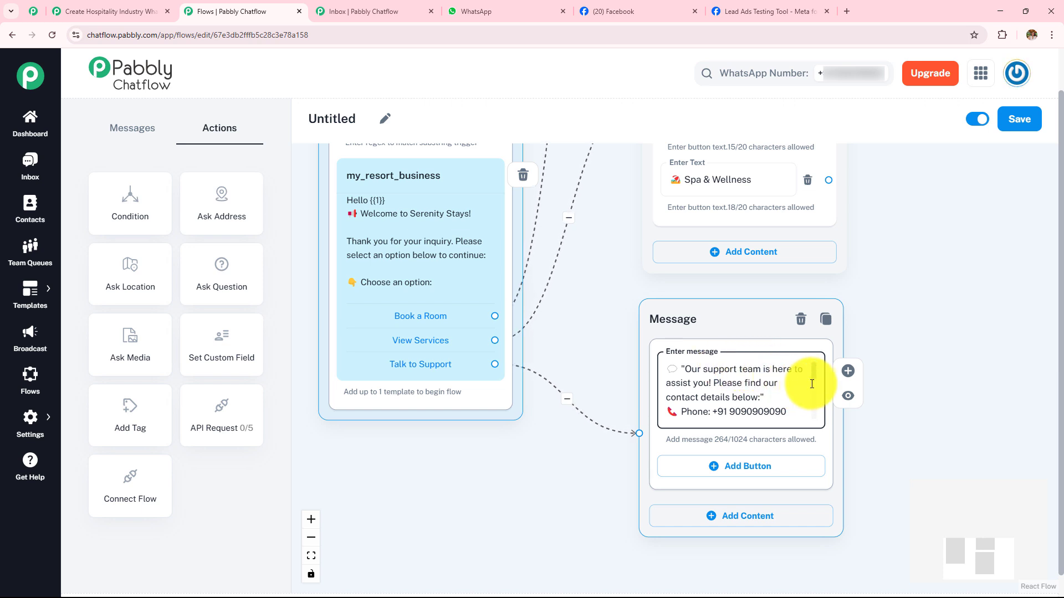
pyautogui.scroll(-5, 815, 380)
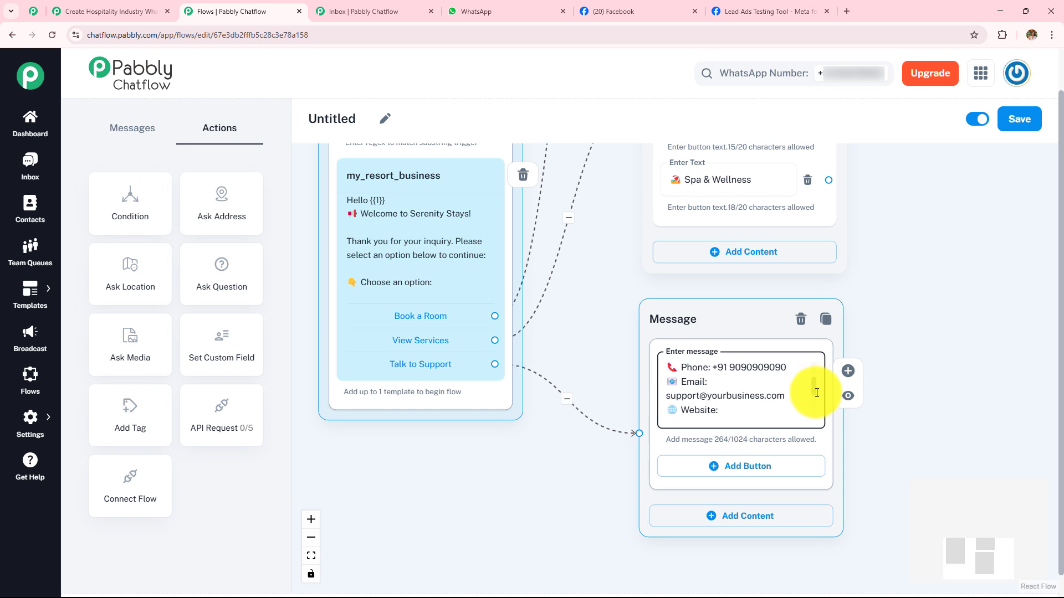
pyautogui.scroll(-2, 815, 413)
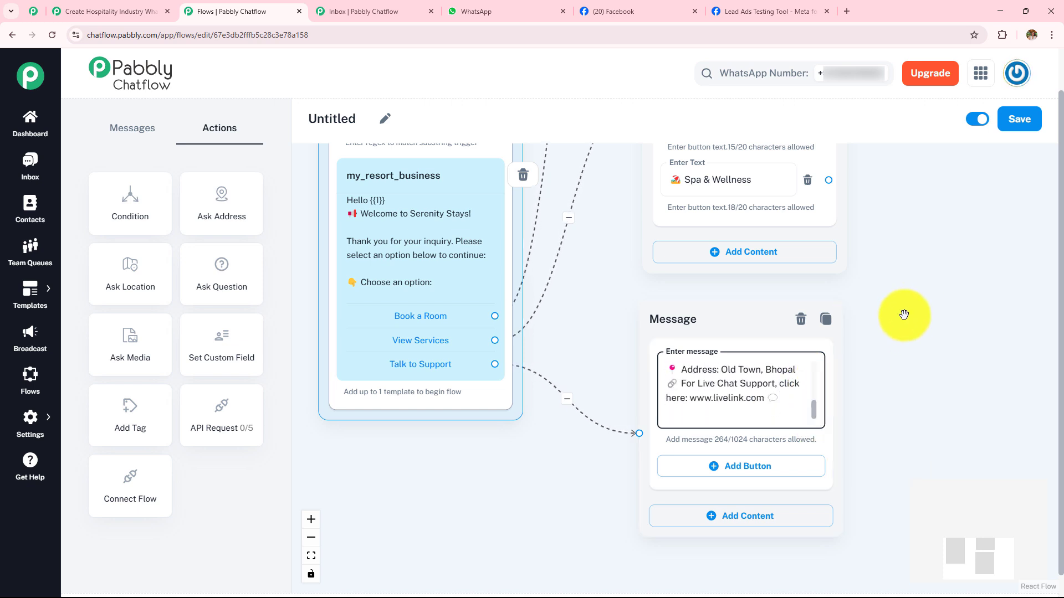
# - Space out the booking, services and support message nodes vertically beside the Flow Start node
pyautogui.scroll(-5, 903, 315)
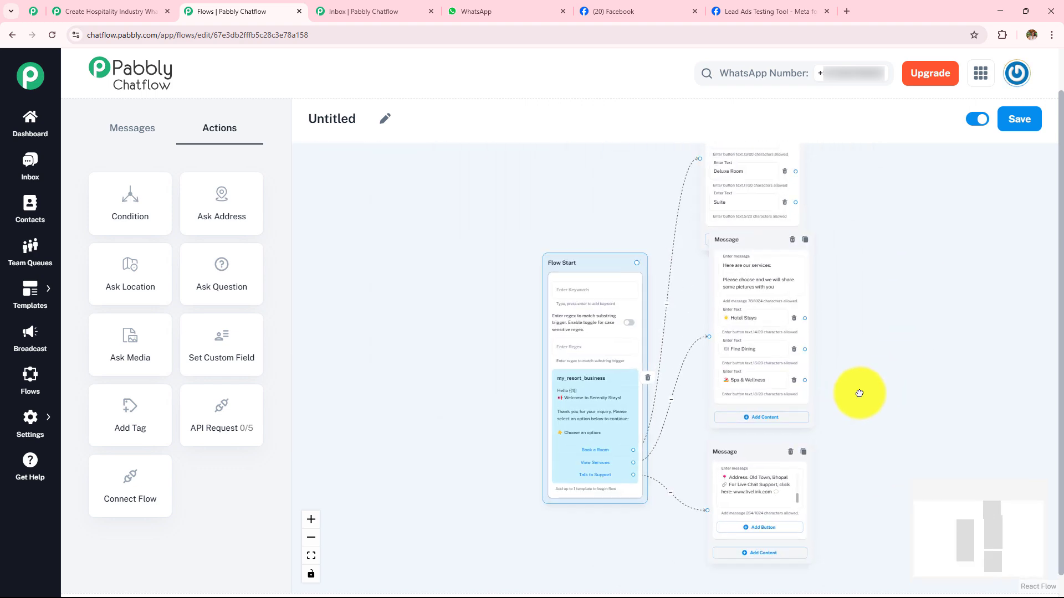
pyautogui.moveTo(859, 394); pyautogui.dragTo(715, 414)
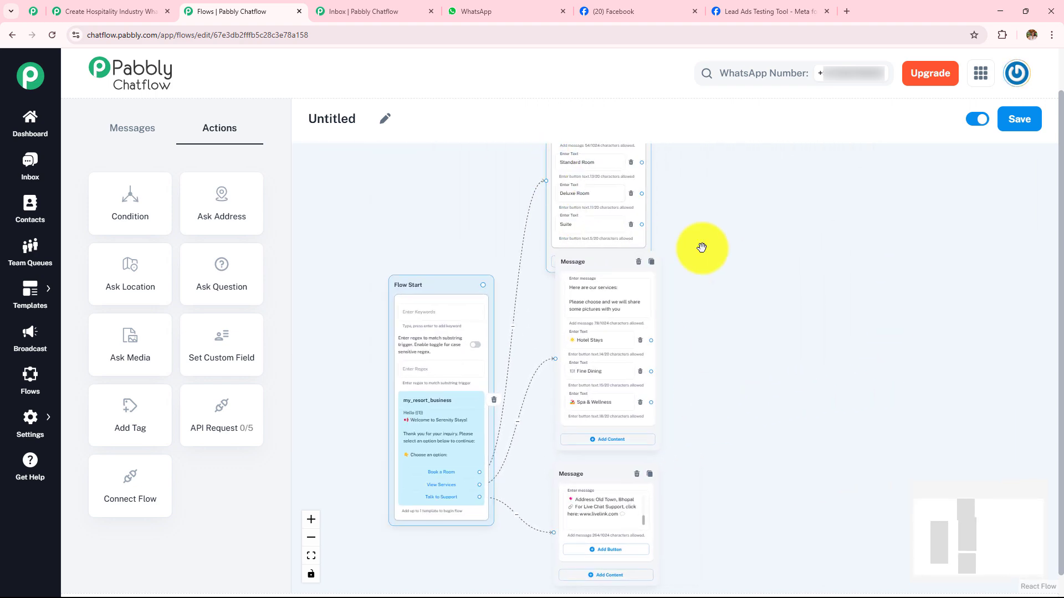
pyautogui.moveTo(795, 238); pyautogui.dragTo(755, 346)
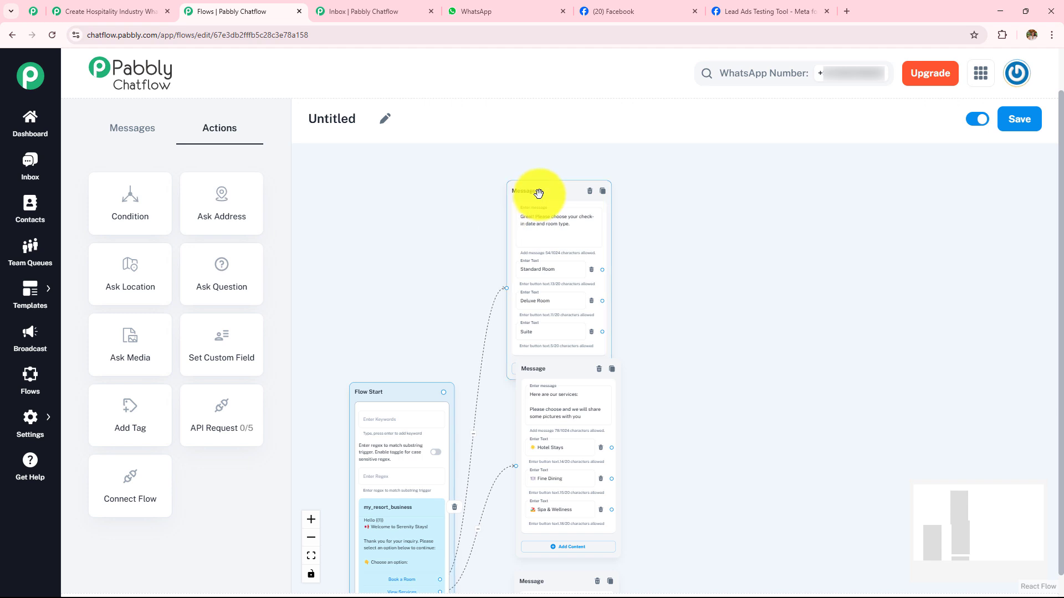
pyautogui.moveTo(531, 167); pyautogui.dragTo(531, 161)
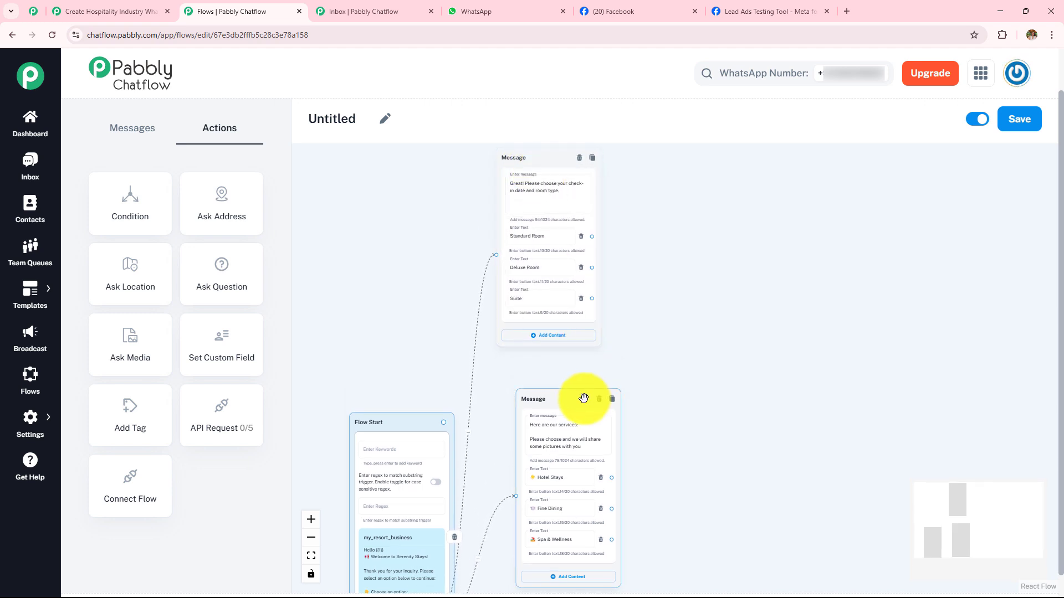
pyautogui.moveTo(726, 444); pyautogui.dragTo(693, 321)
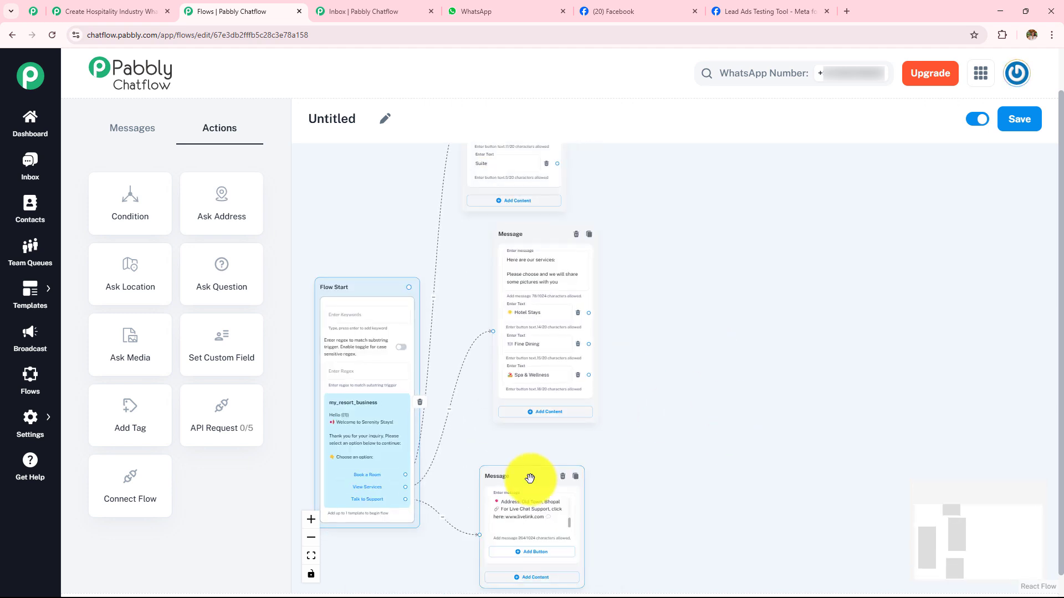
pyautogui.moveTo(530, 478); pyautogui.dragTo(554, 454)
# - Review the flow's three branches from the Flow Start template to the booking, services and support messages
pyautogui.moveTo(745, 257); pyautogui.dragTo(784, 399)
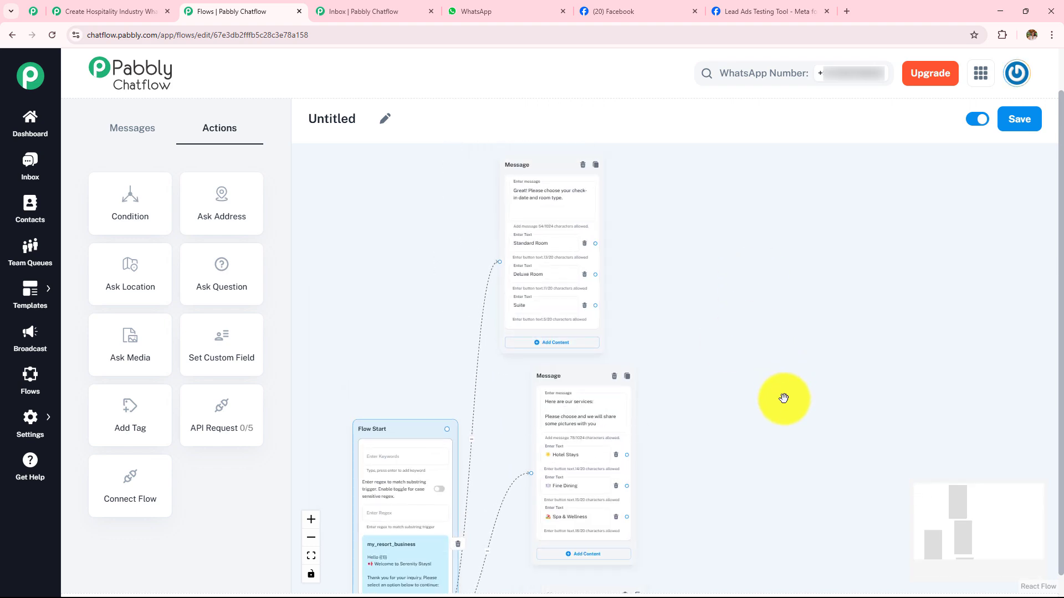
pyautogui.scroll(4, 784, 398)
pyautogui.scroll(-4, 737, 373)
pyautogui.moveTo(739, 497); pyautogui.dragTo(782, 249)
pyautogui.scroll(4, 821, 375)
pyautogui.moveTo(667, 380); pyautogui.dragTo(961, 360)
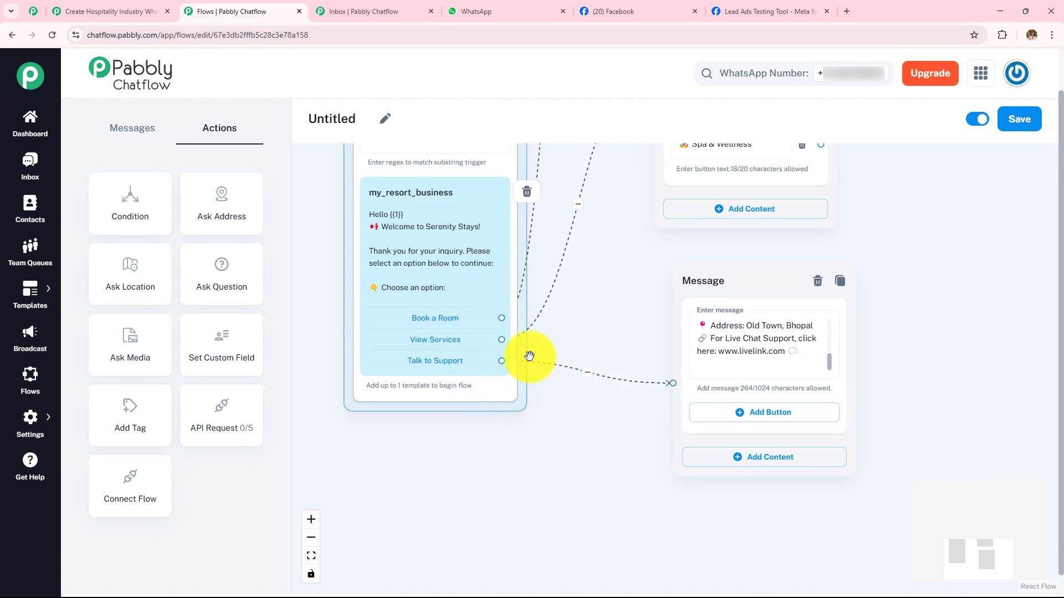
pyautogui.scroll(3, 826, 333)
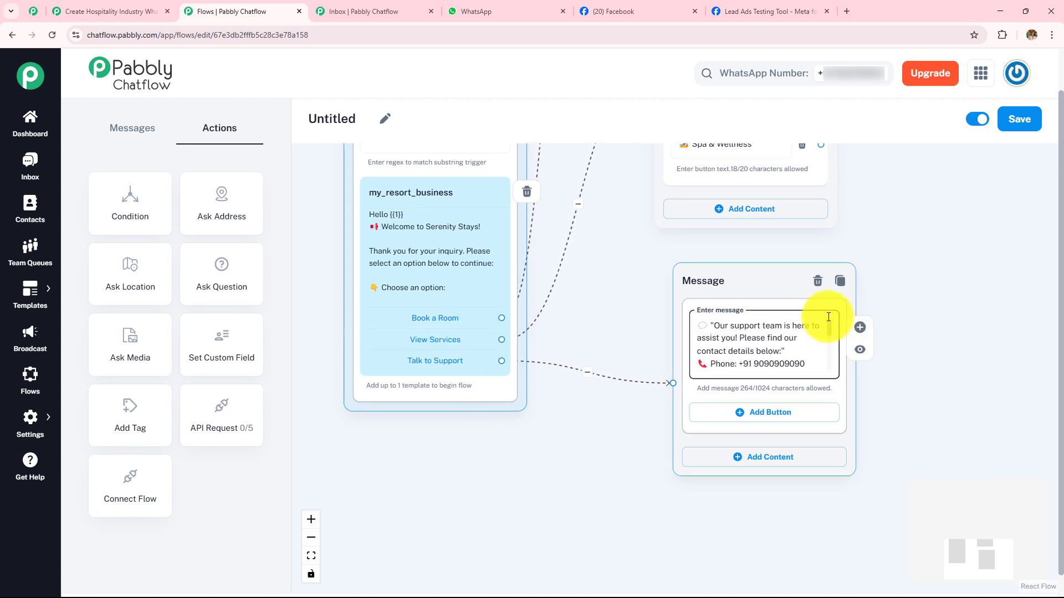
pyautogui.scroll(2, 601, 338)
pyautogui.moveTo(606, 321); pyautogui.dragTo(606, 591)
pyautogui.scroll(-3, 541, 238)
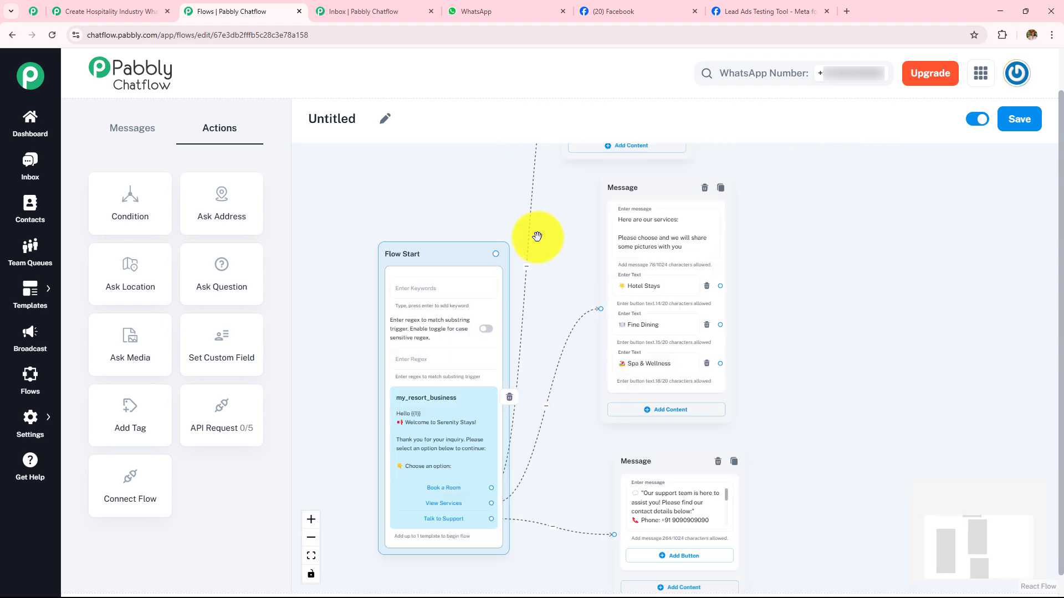
# - Place an Ask Question node beside the booking message and connect the Standard Room, Deluxe Room and Suite buttons to it
pyautogui.moveTo(562, 223); pyautogui.dragTo(437, 466)
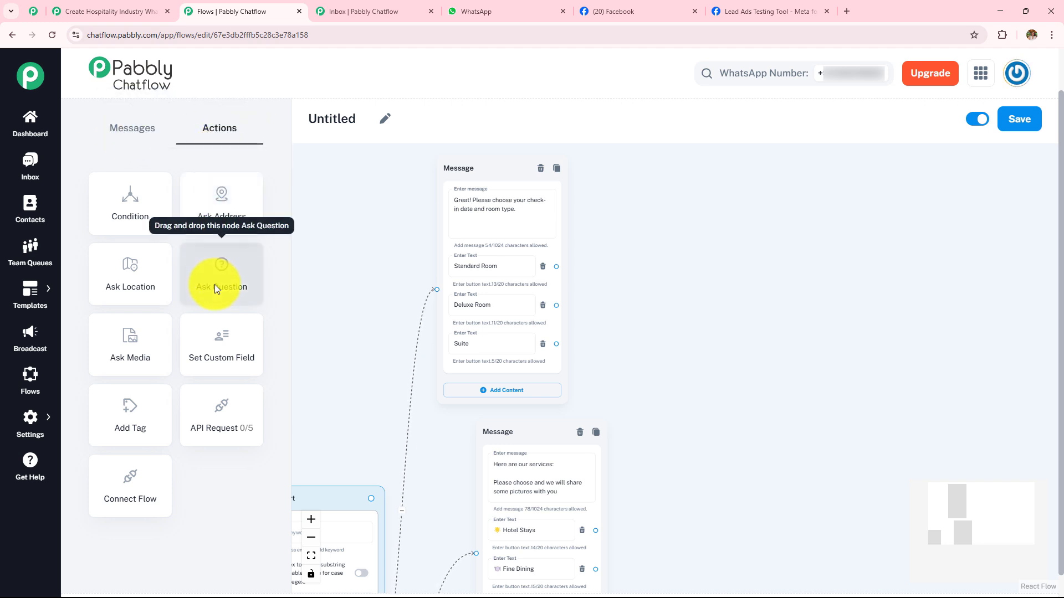
pyautogui.moveTo(212, 278); pyautogui.dragTo(666, 147)
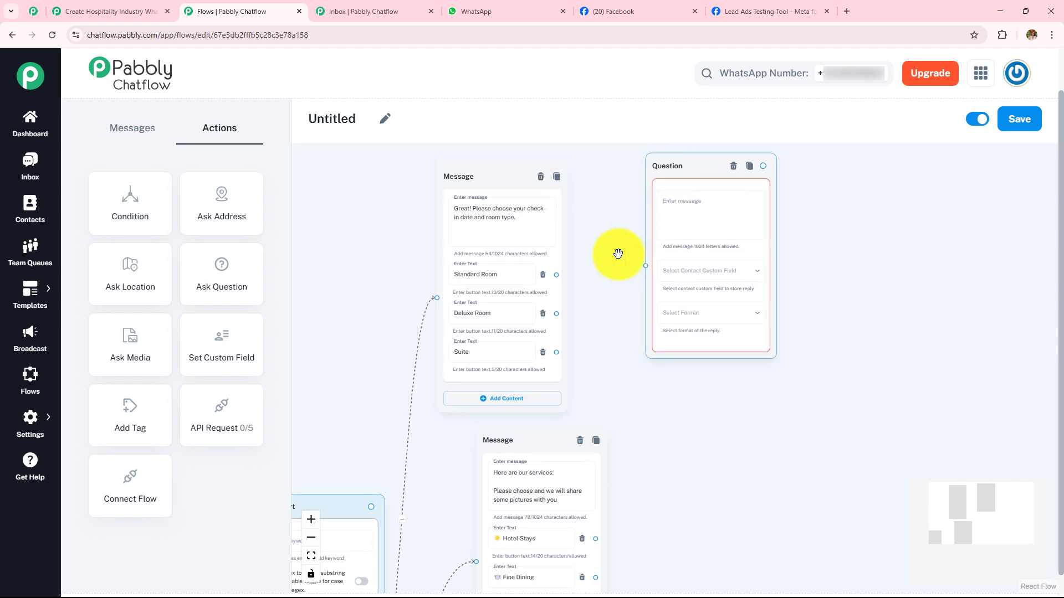
pyautogui.moveTo(556, 276); pyautogui.dragTo(646, 266)
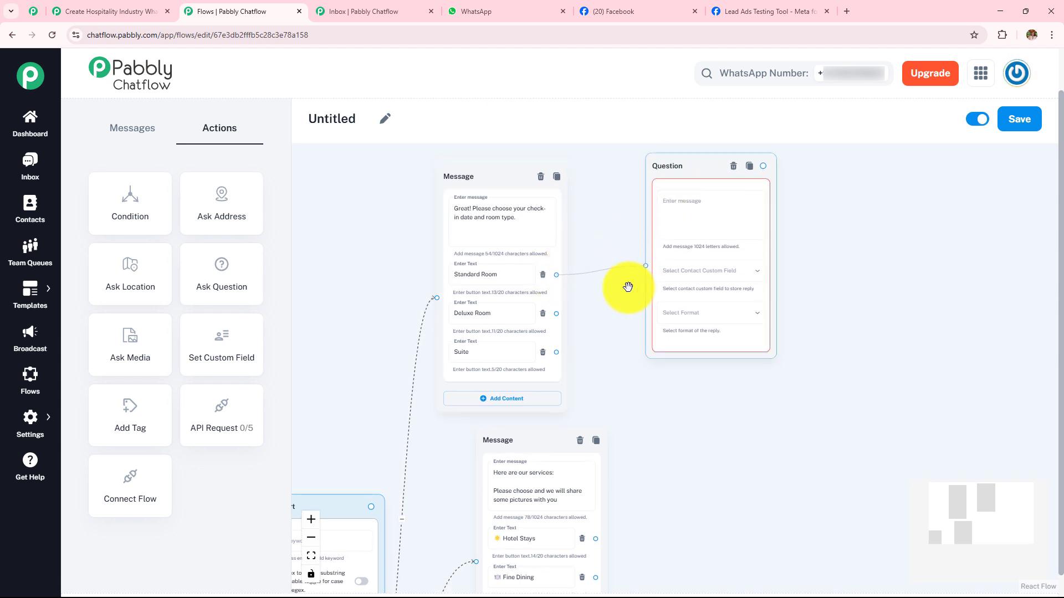
pyautogui.moveTo(556, 315); pyautogui.dragTo(645, 265)
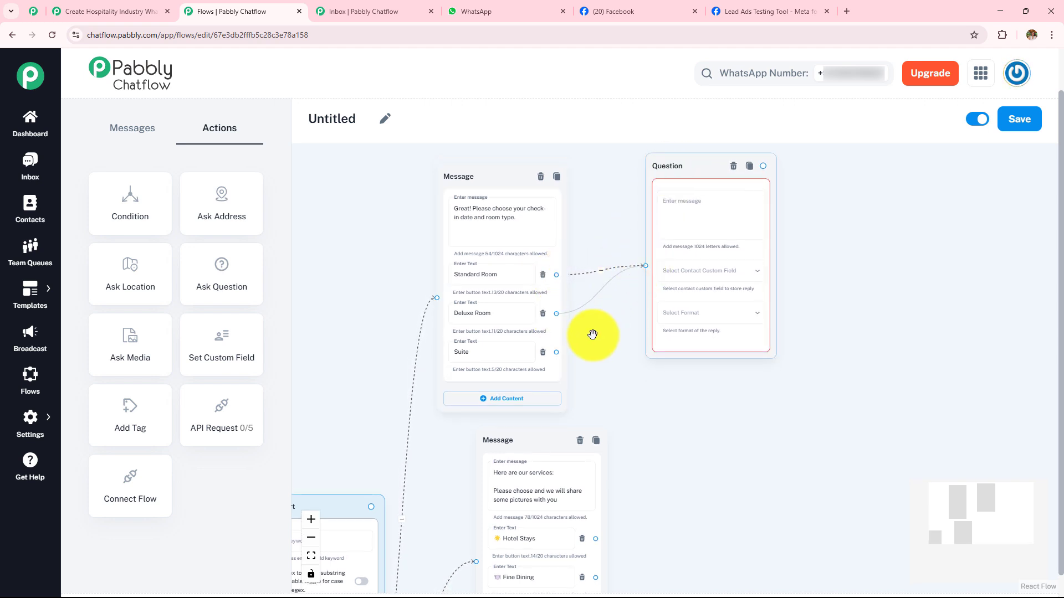
pyautogui.moveTo(554, 352); pyautogui.dragTo(640, 271)
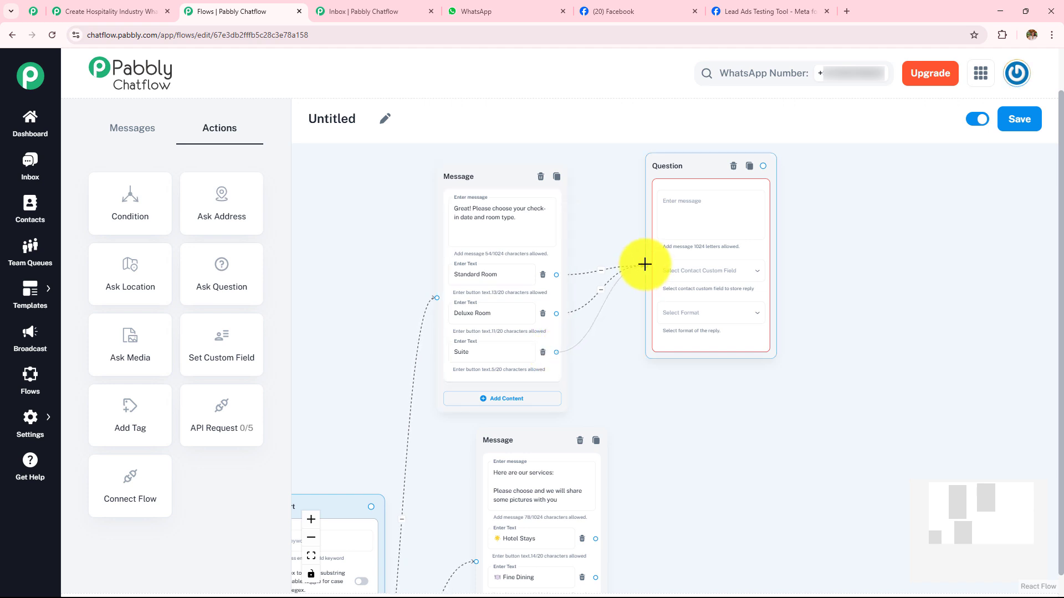
pyautogui.scroll(3, 703, 371)
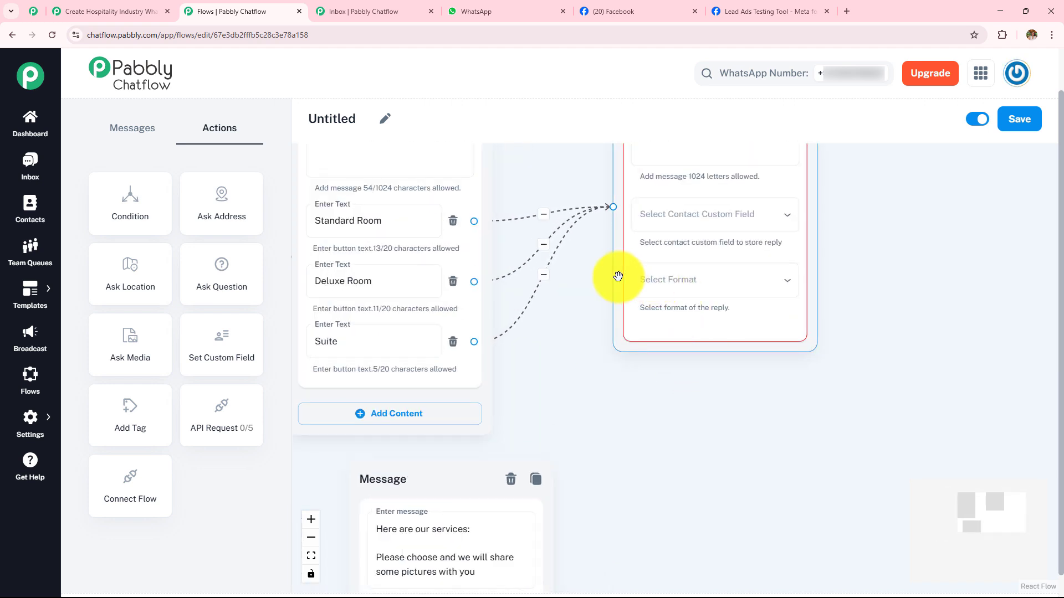
# - In the Serenity Stays flow, examine the check-in question's message, contact custom field choices, reply format choices and number of attempts
pyautogui.moveTo(627, 346); pyautogui.dragTo(589, 424)
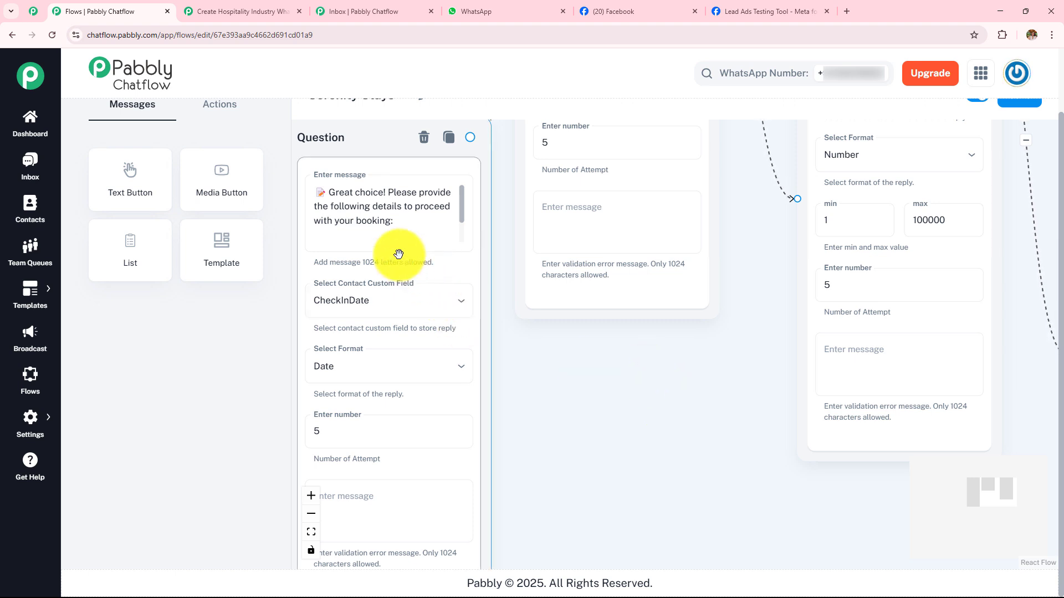
pyautogui.click(393, 217)
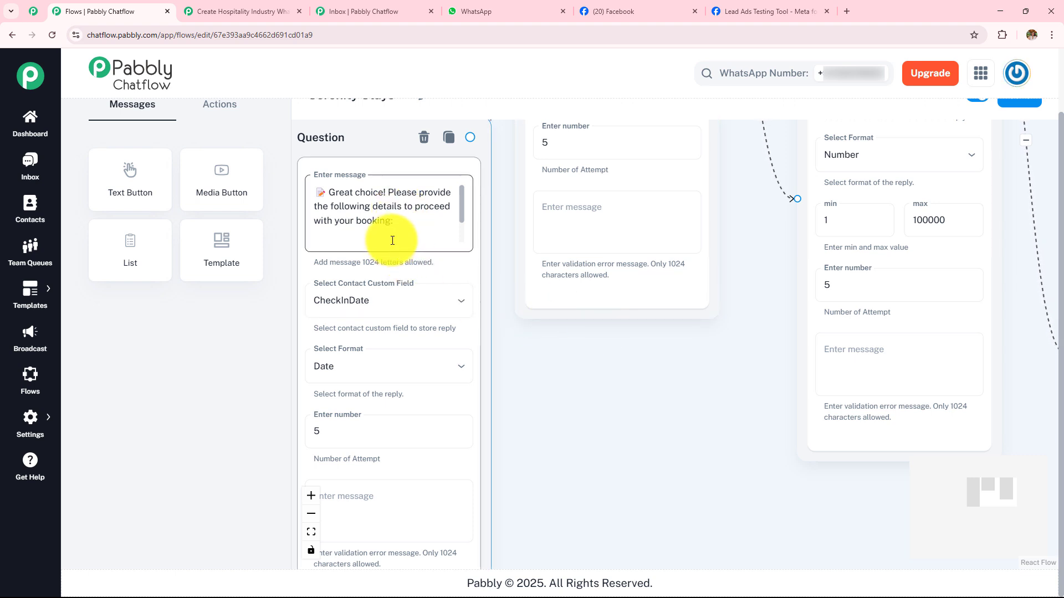
pyautogui.click(458, 373)
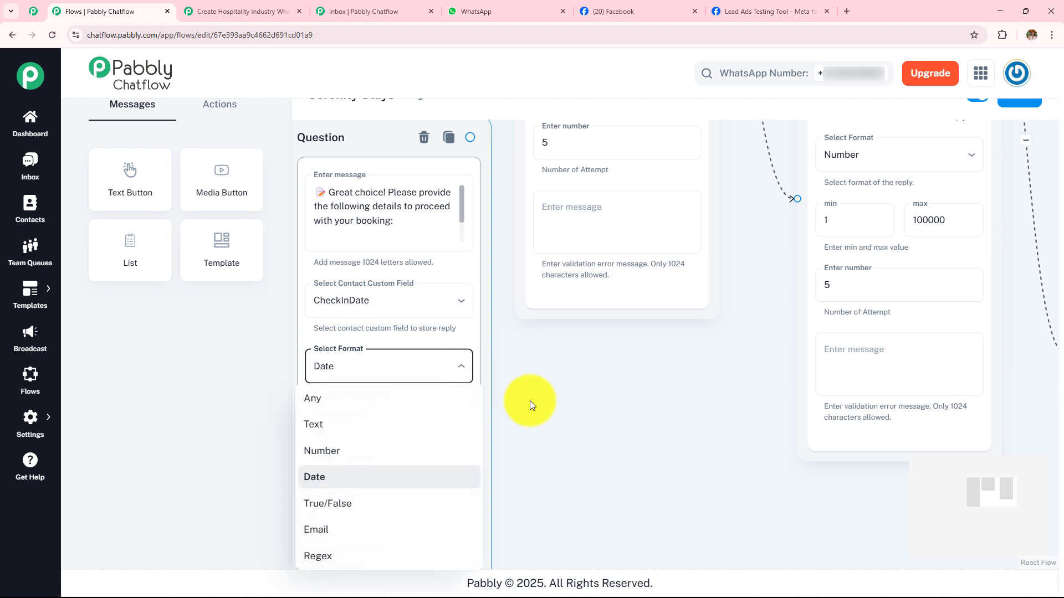
pyautogui.click(482, 416)
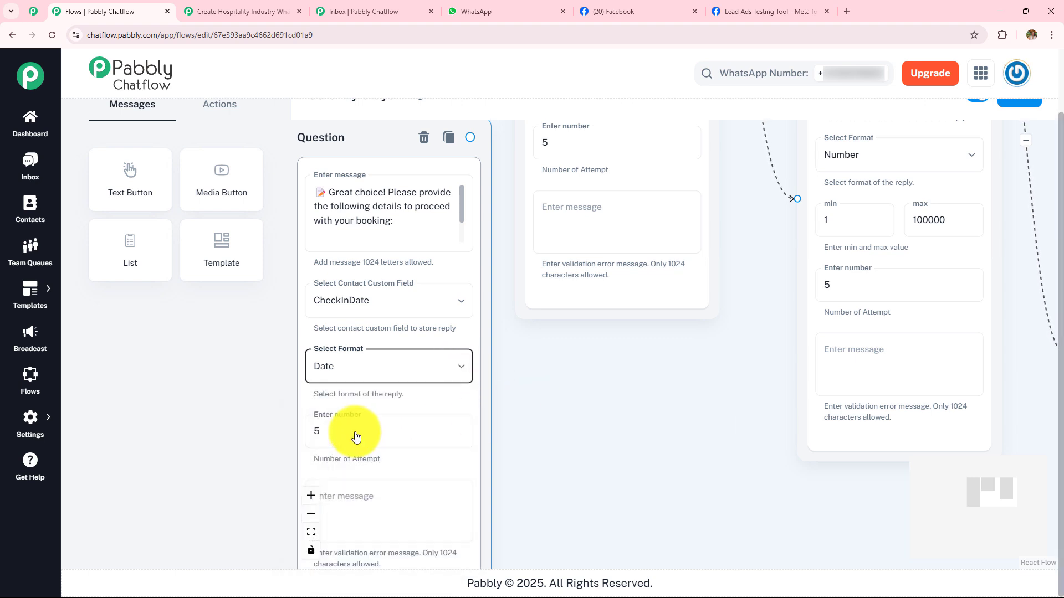
pyautogui.click(389, 442)
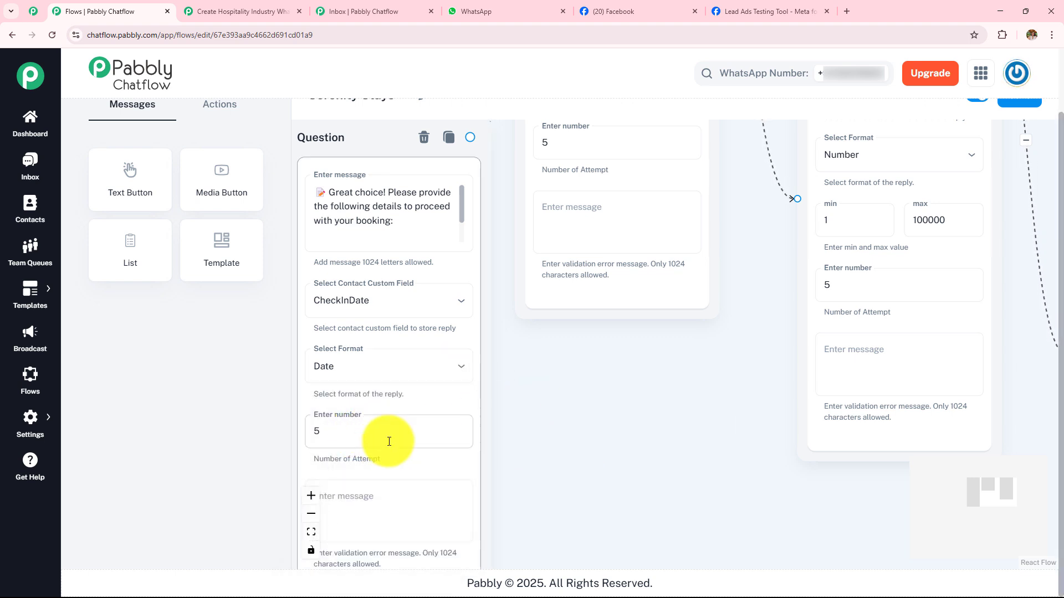
pyautogui.click(458, 309)
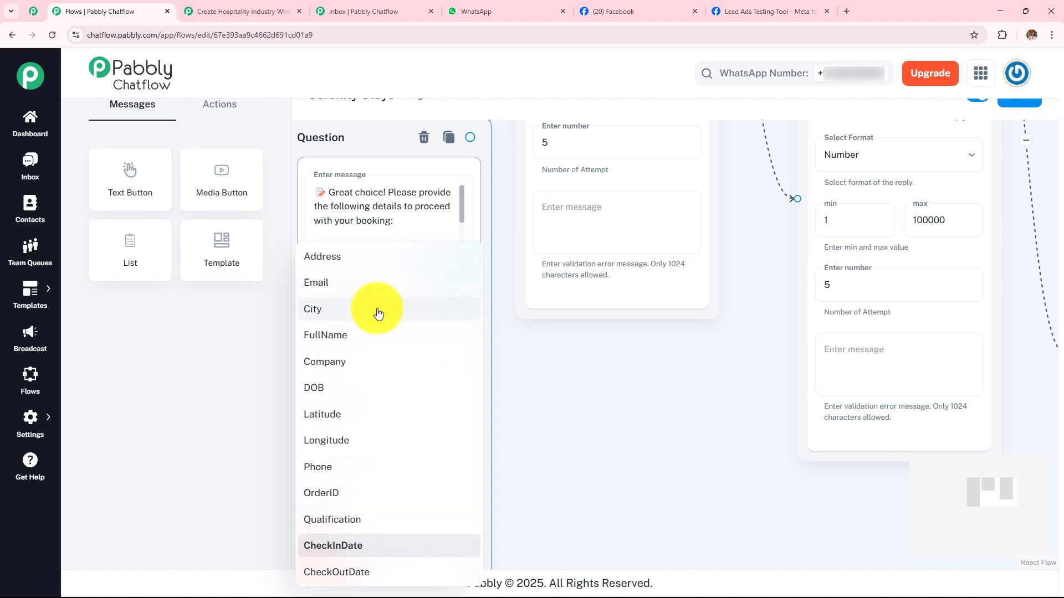
pyautogui.click(614, 453)
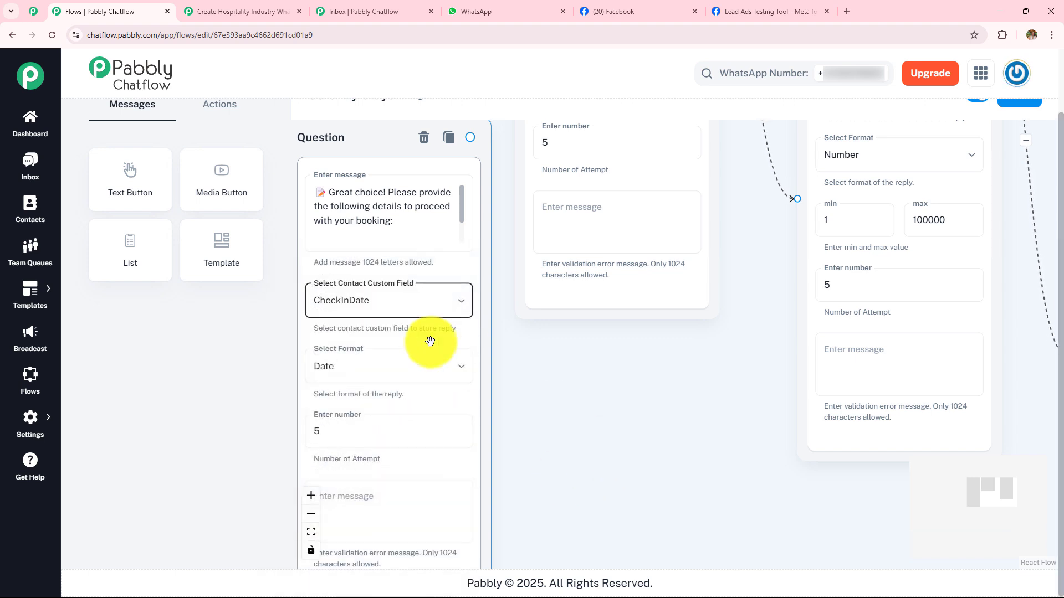
pyautogui.click(544, 409)
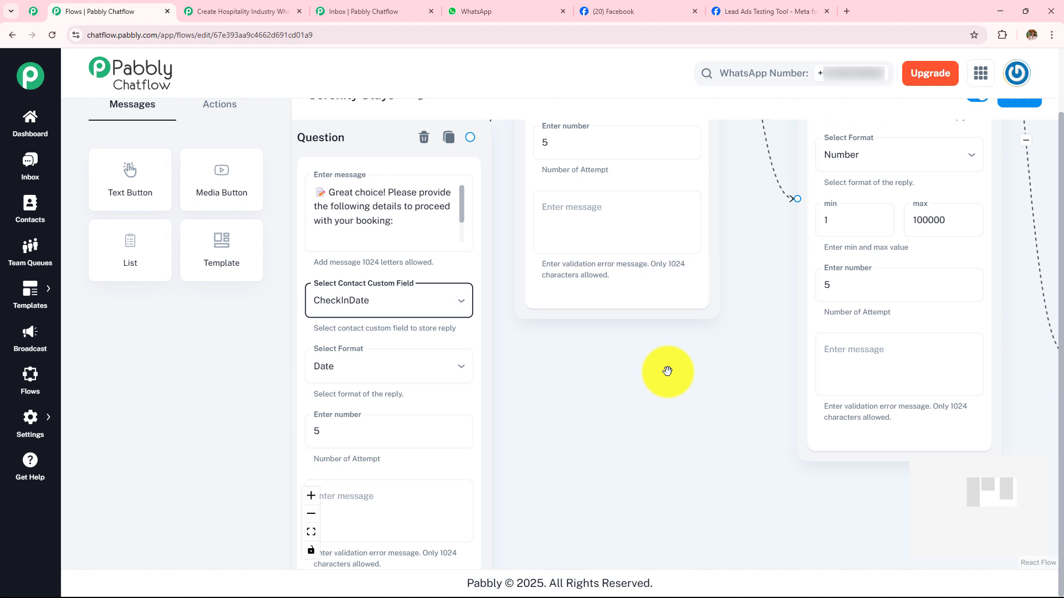
# - Examine the settings of the Check-out Date and Number of Guests questions, including the guest count's maximum value
pyautogui.moveTo(671, 364); pyautogui.dragTo(531, 592)
pyautogui.moveTo(593, 356); pyautogui.dragTo(593, 415)
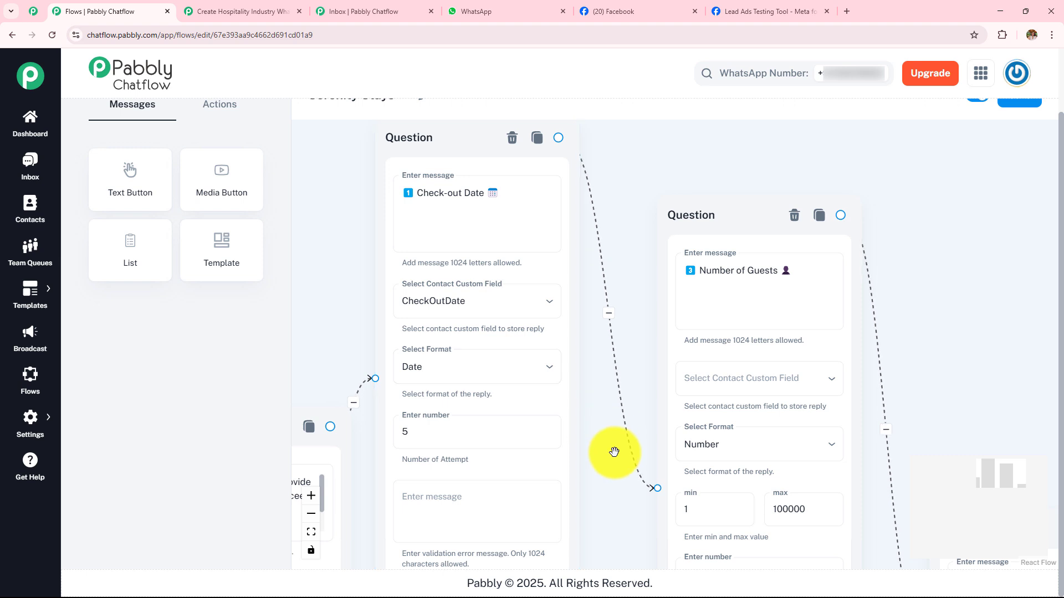
pyautogui.moveTo(612, 451); pyautogui.dragTo(390, 378)
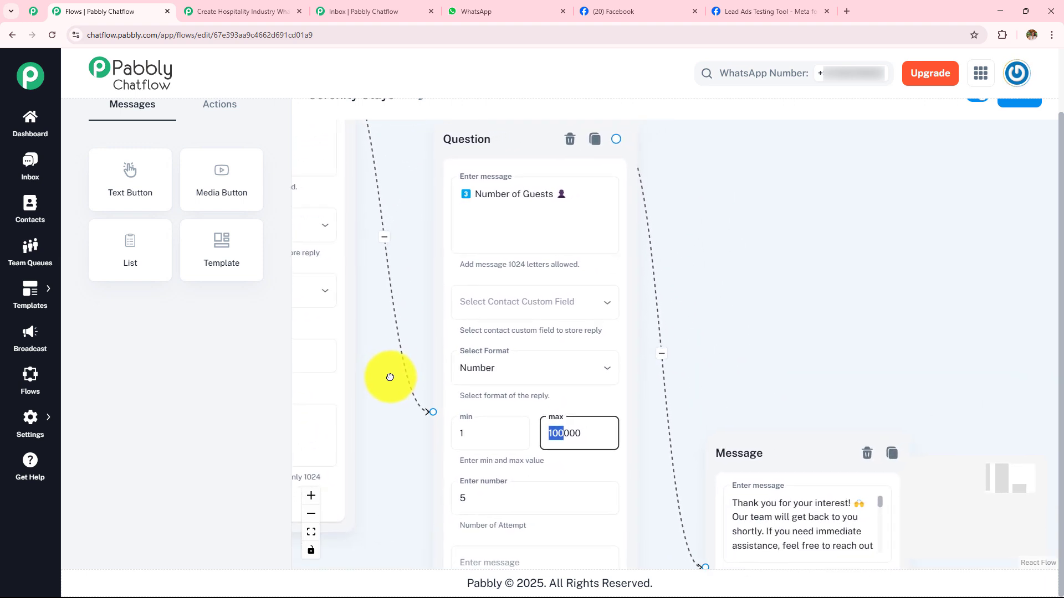
pyautogui.click(601, 434)
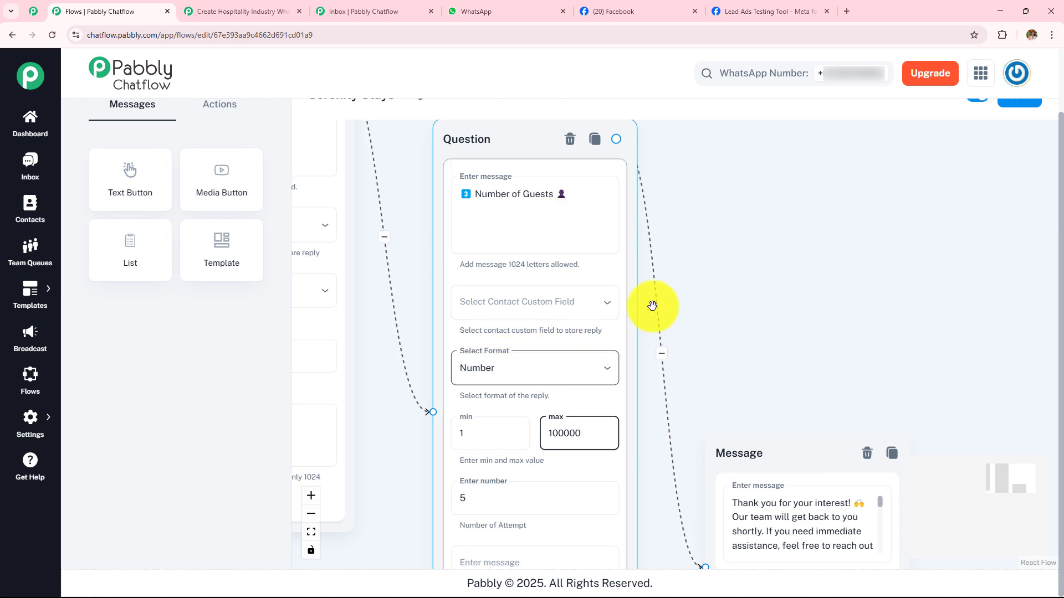
# - Read through the closing thank-you message that follows the Number of Guests question
pyautogui.moveTo(807, 351); pyautogui.dragTo(673, 235)
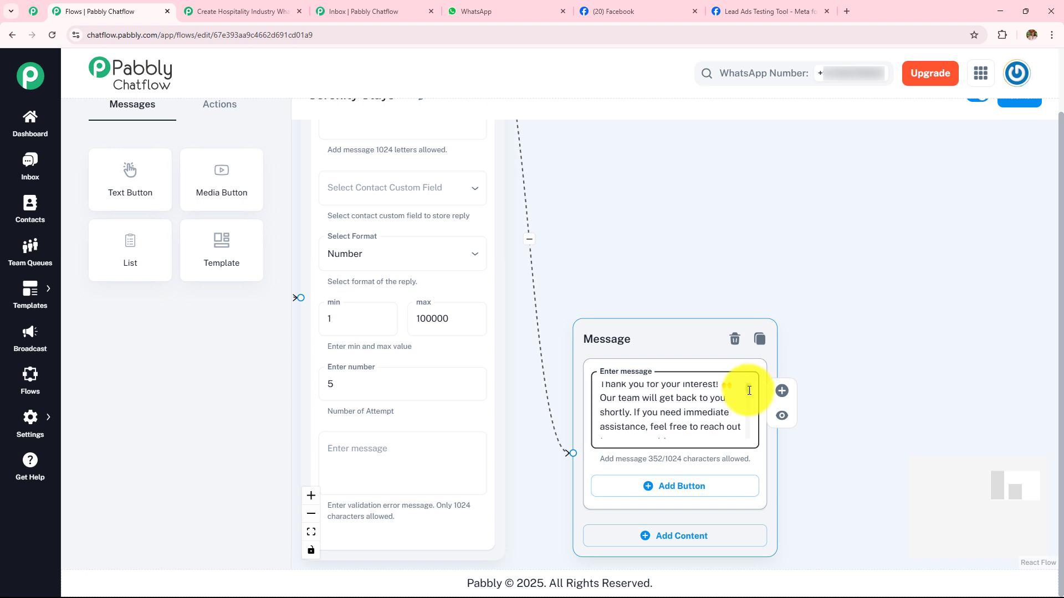
pyautogui.scroll(-3, 749, 391)
pyautogui.scroll(1, 750, 395)
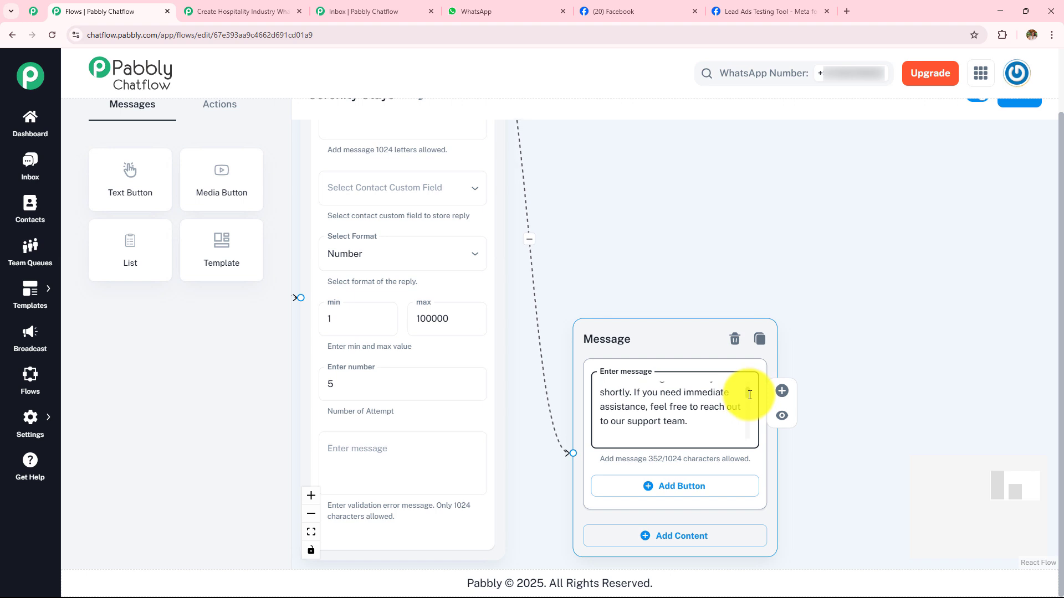
pyautogui.scroll(-3, 750, 401)
pyautogui.scroll(-4, 751, 407)
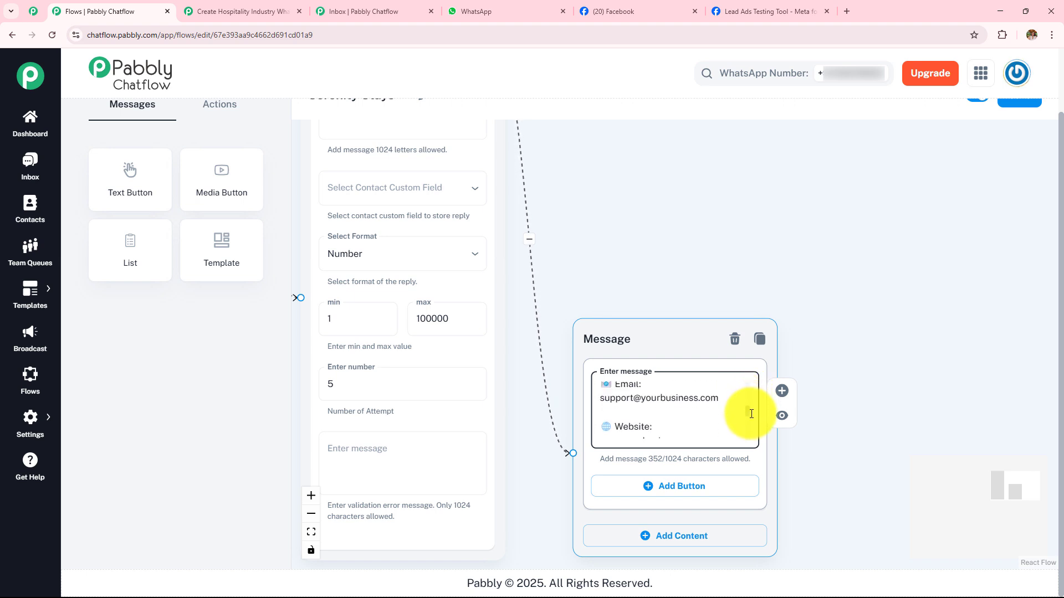
pyautogui.moveTo(878, 392); pyautogui.dragTo(829, 380)
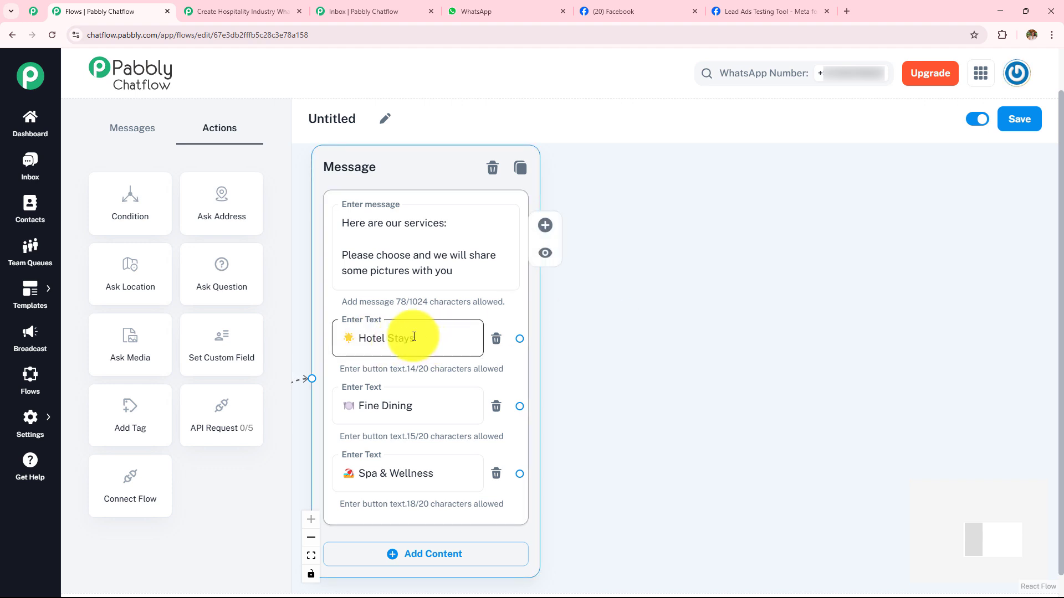
# - Back in the Untitled flow, place a Media Button node beside the services message and connect the Hotel Stays button to it
pyautogui.click(133, 132)
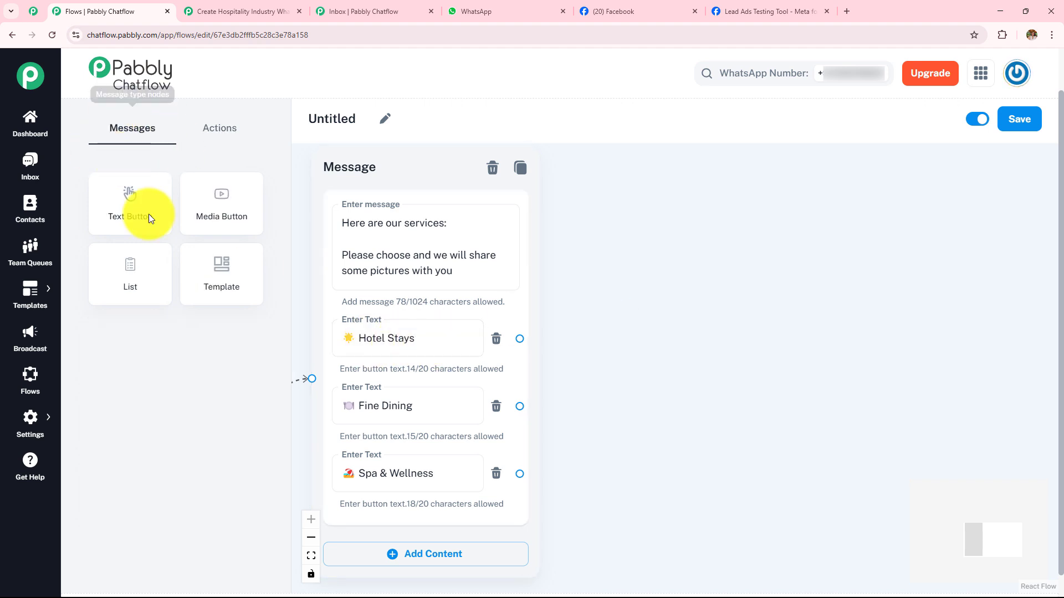
pyautogui.moveTo(216, 209); pyautogui.dragTo(691, 181)
pyautogui.moveTo(519, 339); pyautogui.dragTo(668, 422)
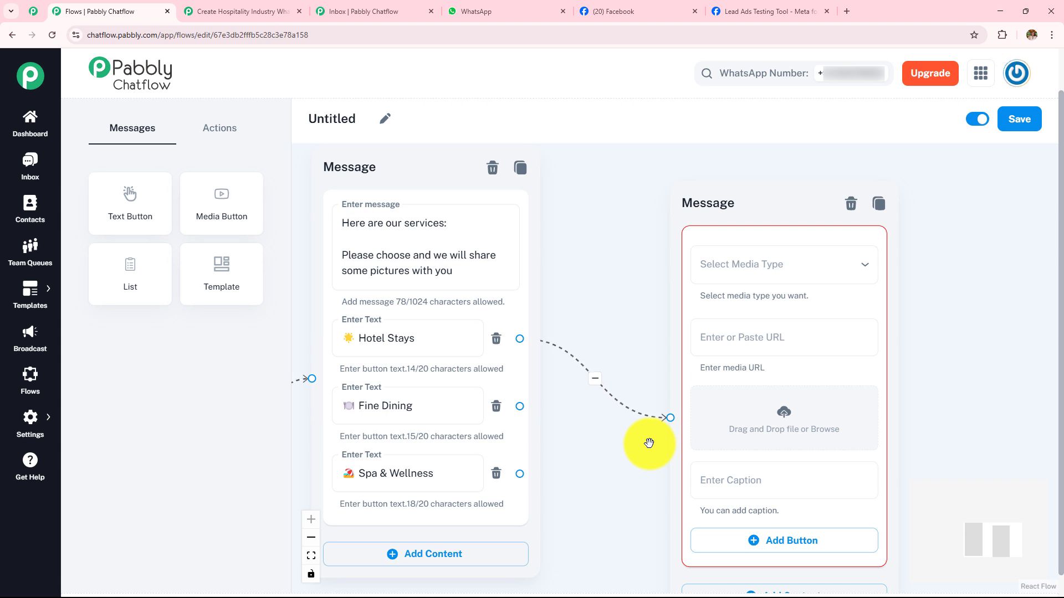
# - Move the new media message closer to the services message and upload the luxurious hotel room JPG from Downloads to it
pyautogui.moveTo(735, 203); pyautogui.dragTo(677, 185)
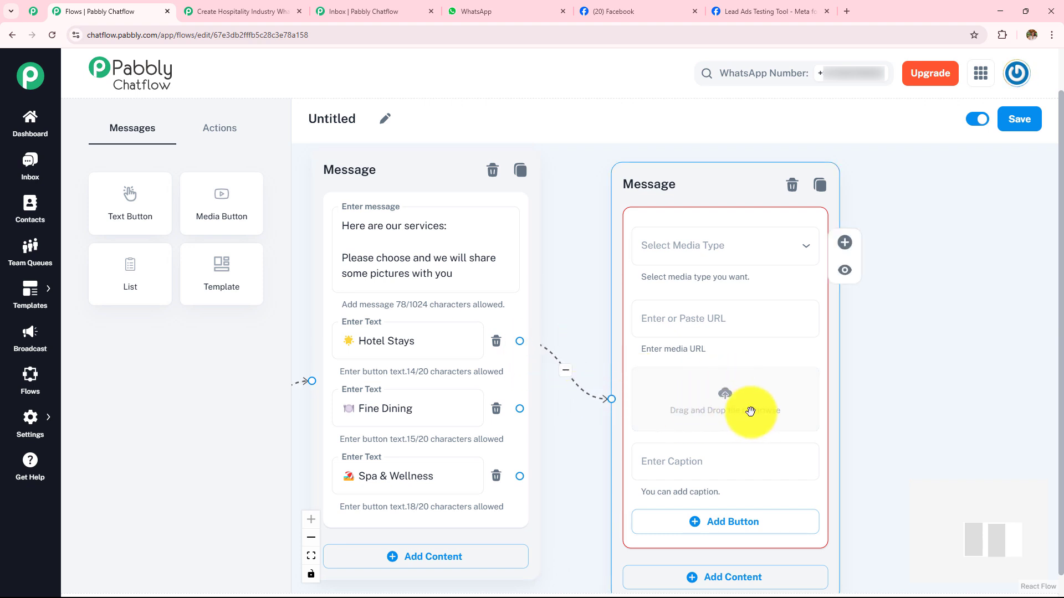
pyautogui.click(724, 400)
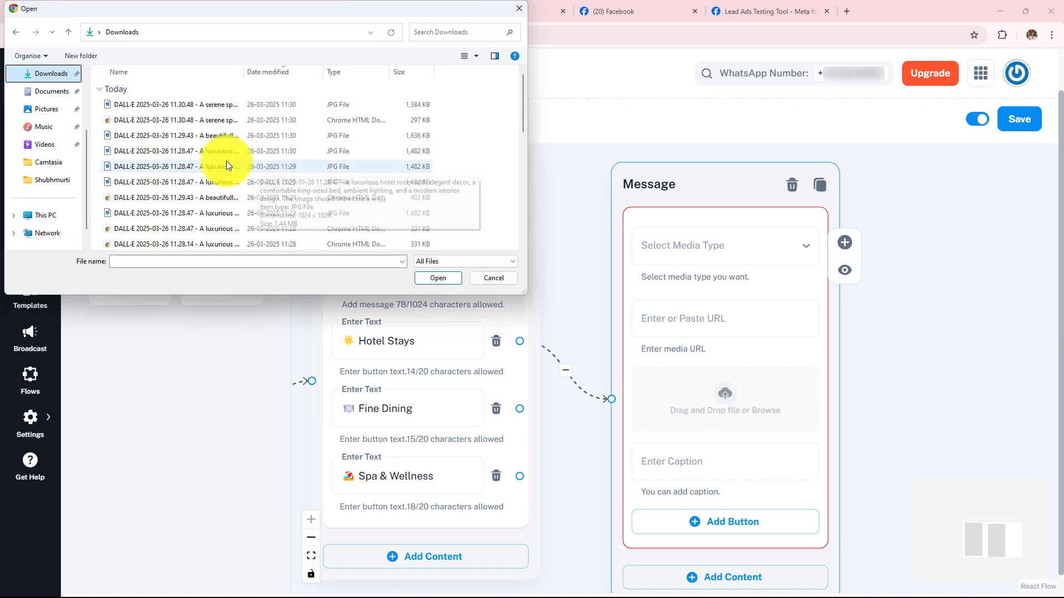
pyautogui.click(253, 168)
pyautogui.click(443, 279)
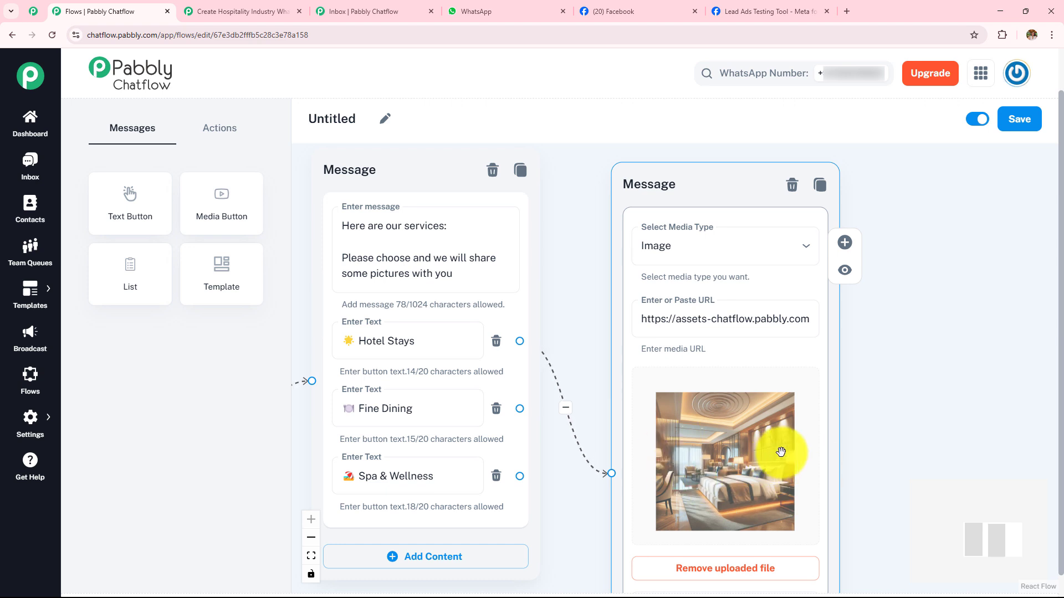
pyautogui.moveTo(835, 421); pyautogui.dragTo(818, 327)
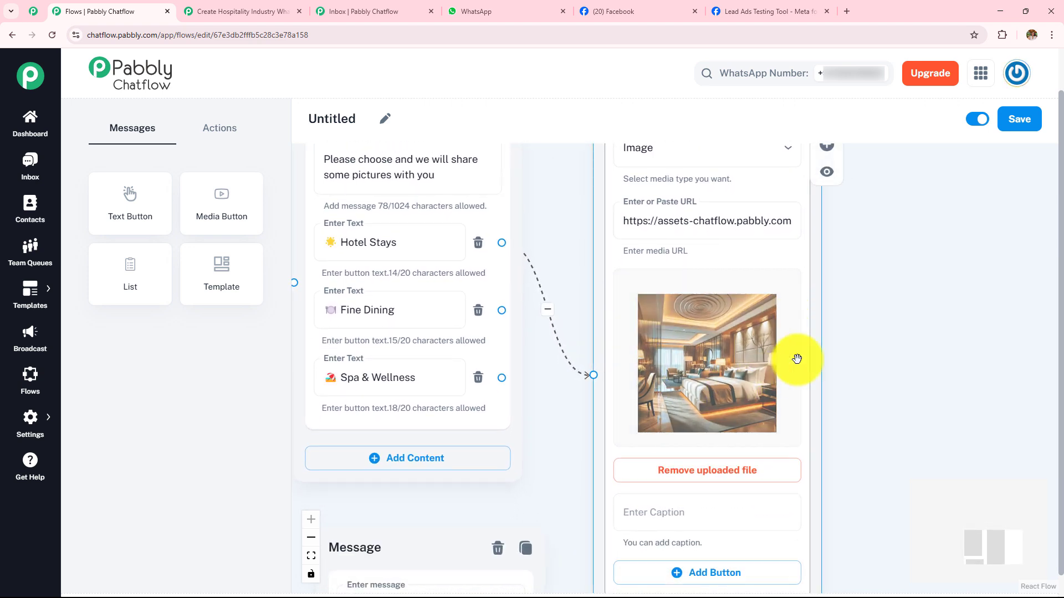
pyautogui.scroll(3, 886, 338)
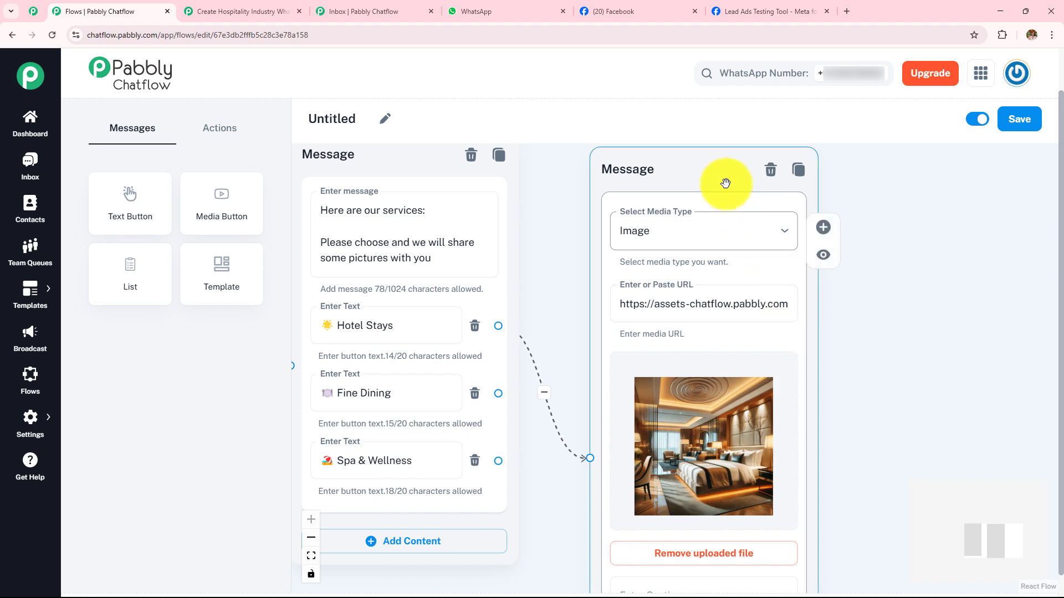
pyautogui.moveTo(724, 178); pyautogui.dragTo(718, 145)
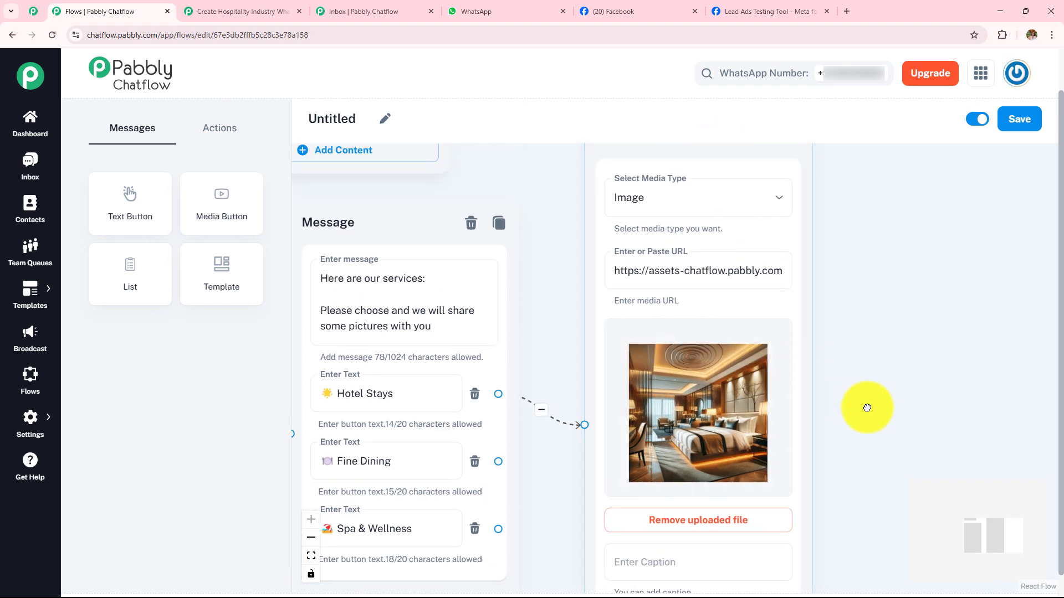
pyautogui.moveTo(866, 406); pyautogui.dragTo(859, 266)
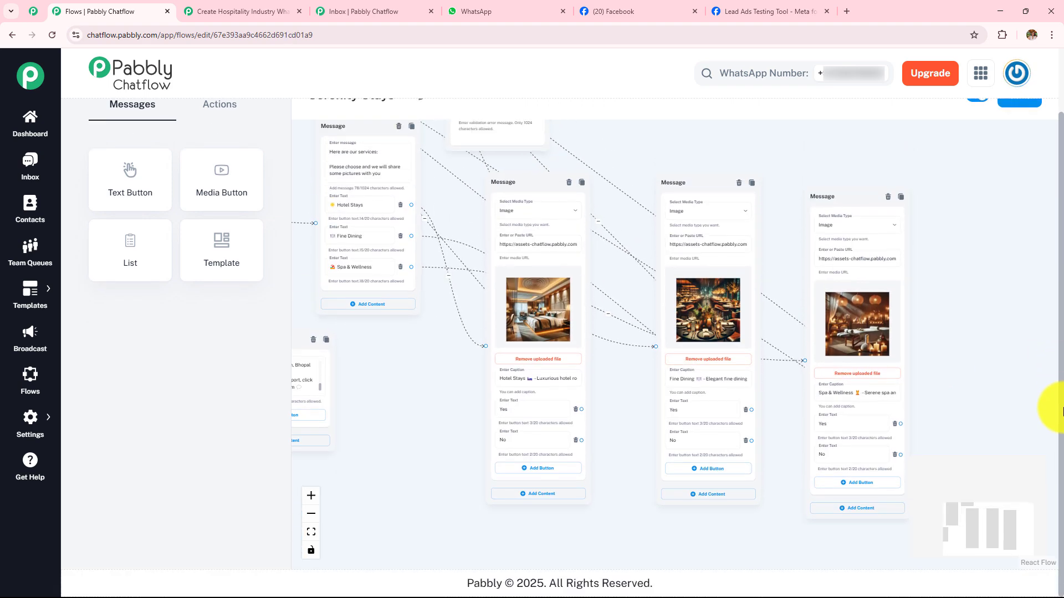
# - In the Serenity Stays flow, examine the images, captions and Yes/No buttons of the Hotel Stays, Fine Dining and Spa & Wellness media messages
pyautogui.moveTo(1063, 411); pyautogui.dragTo(1063, 425)
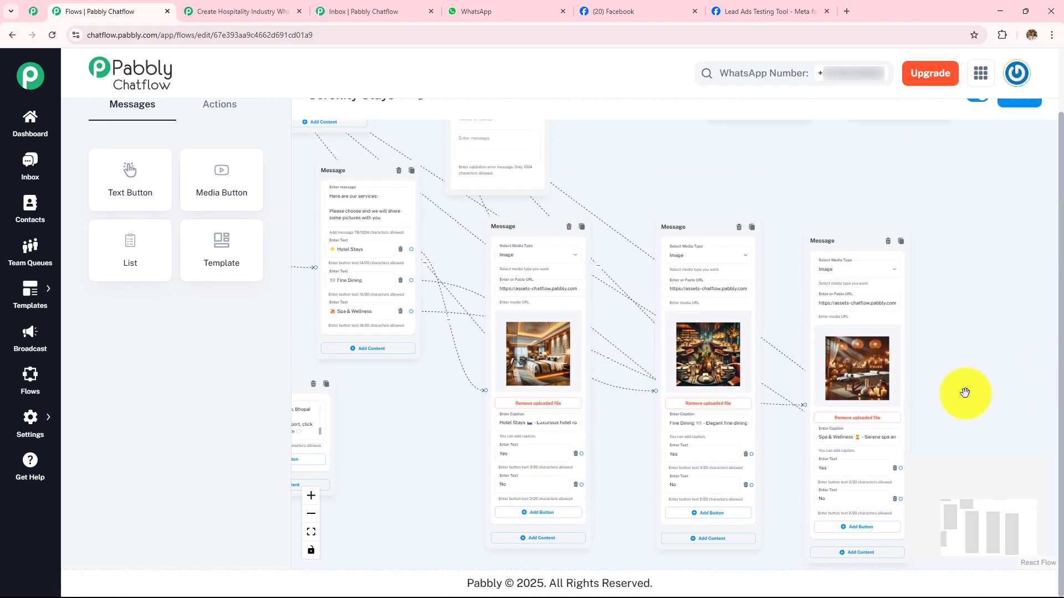
pyautogui.scroll(1, 967, 382)
pyautogui.moveTo(968, 389); pyautogui.dragTo(1019, 347)
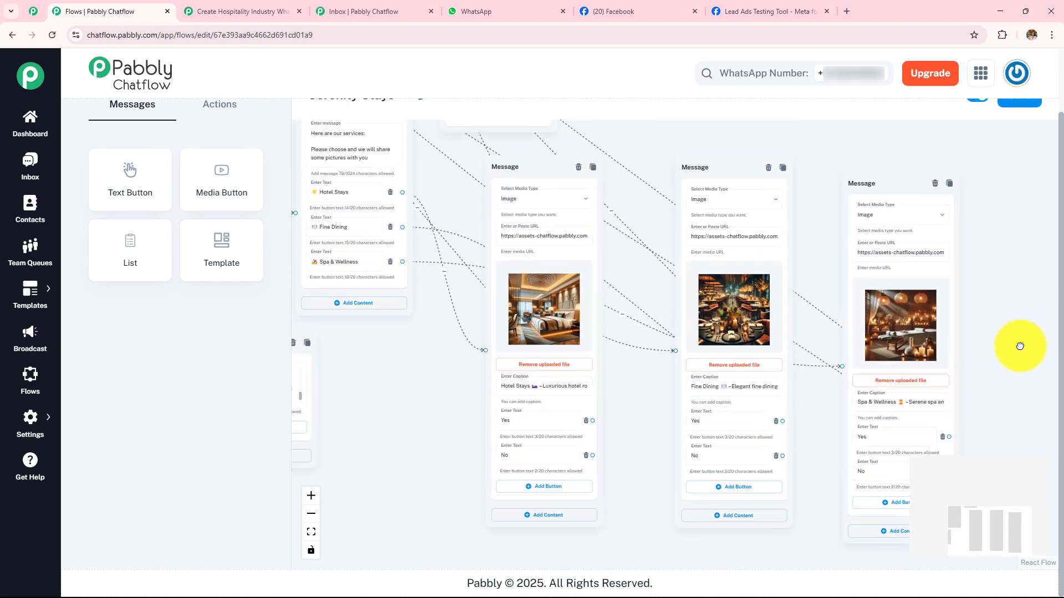
pyautogui.scroll(1, 1019, 346)
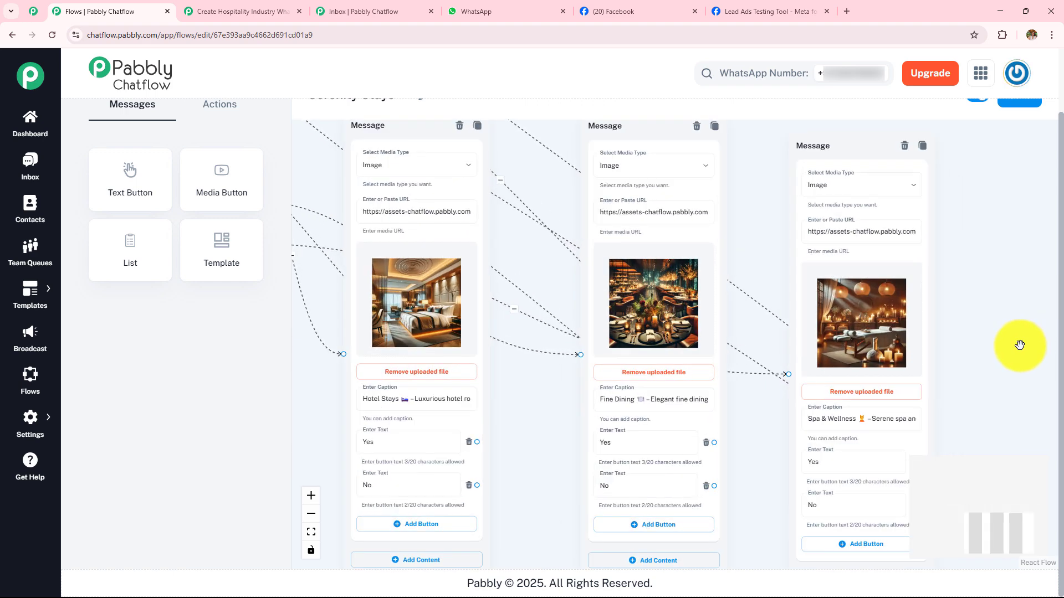
pyautogui.click(407, 448)
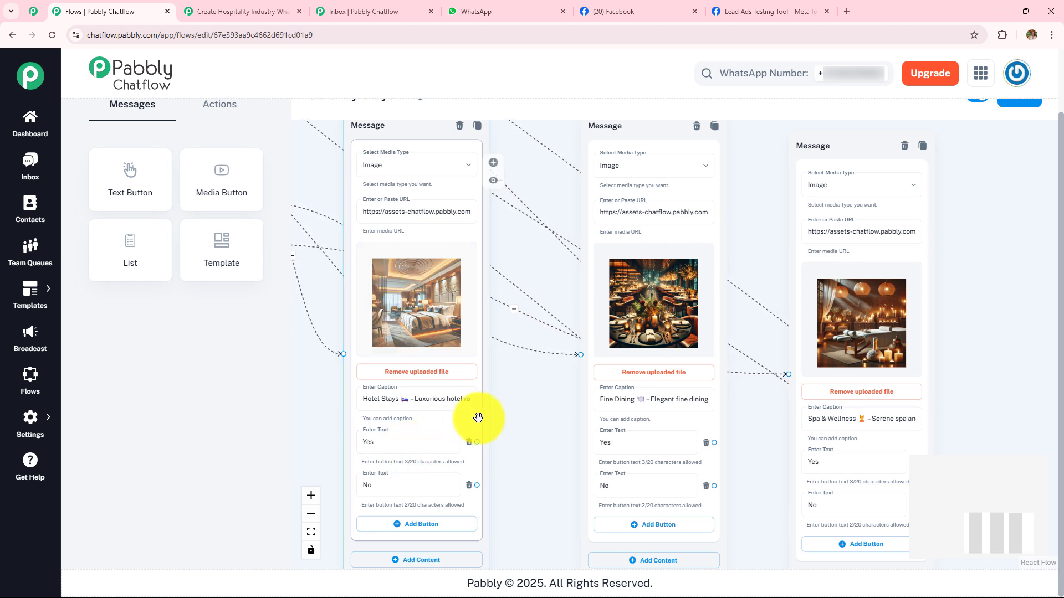
pyautogui.click(881, 462)
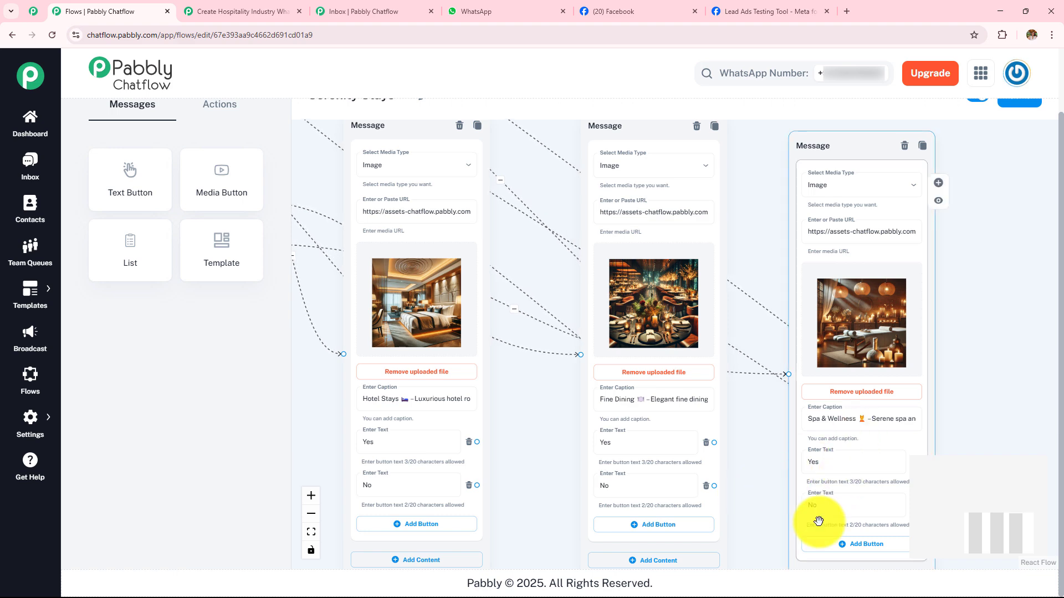
pyautogui.click(978, 318)
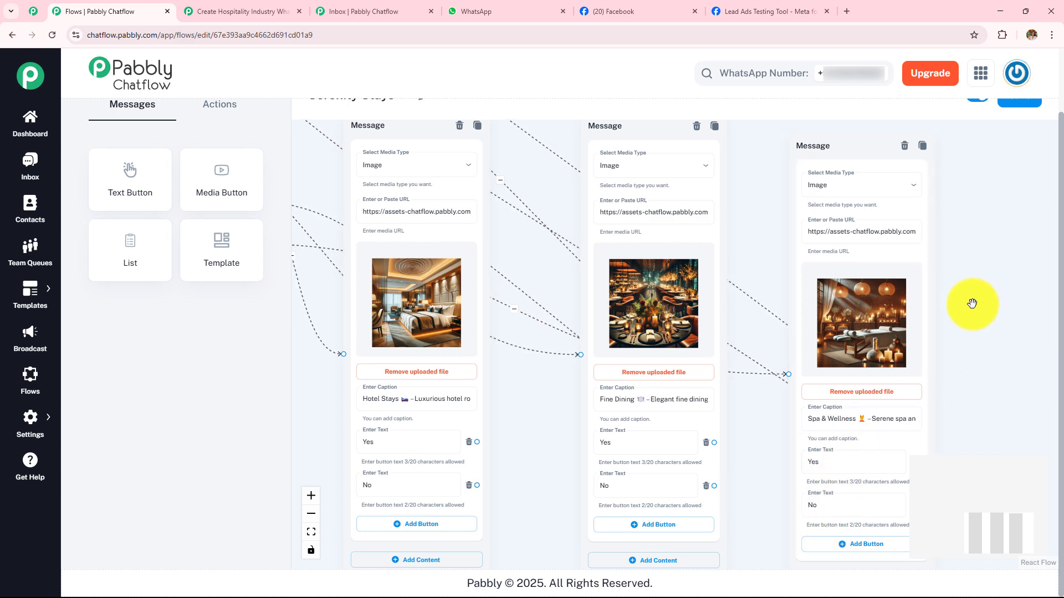
pyautogui.scroll(-3, 973, 304)
pyautogui.scroll(3, 971, 304)
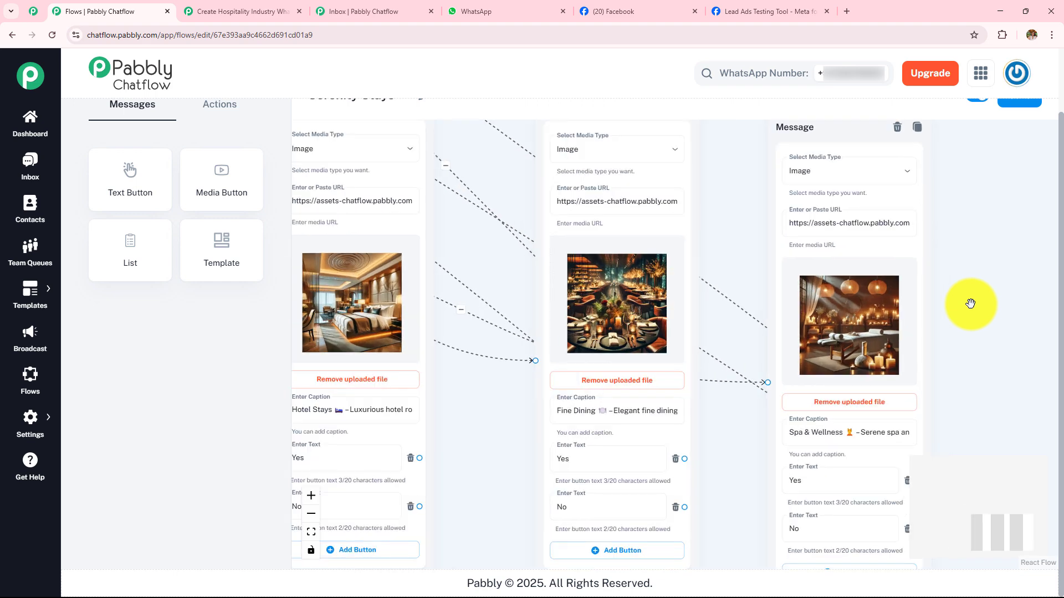
# - Examine how the service media messages connect to the room type message and the check-in question
pyautogui.scroll(-3, 966, 290)
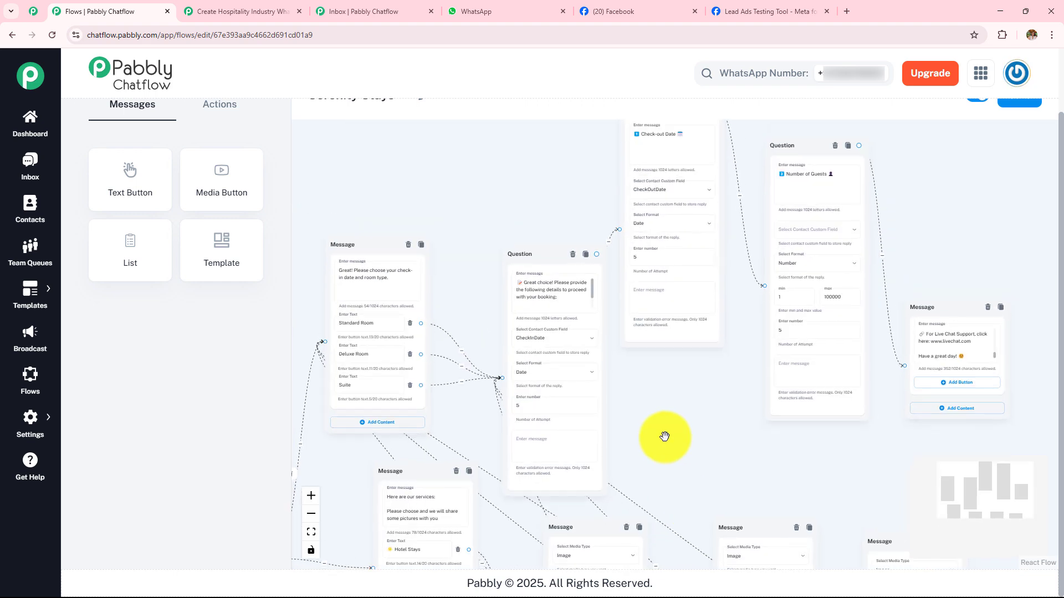
pyautogui.scroll(2, 664, 430)
pyautogui.moveTo(654, 400); pyautogui.dragTo(755, 415)
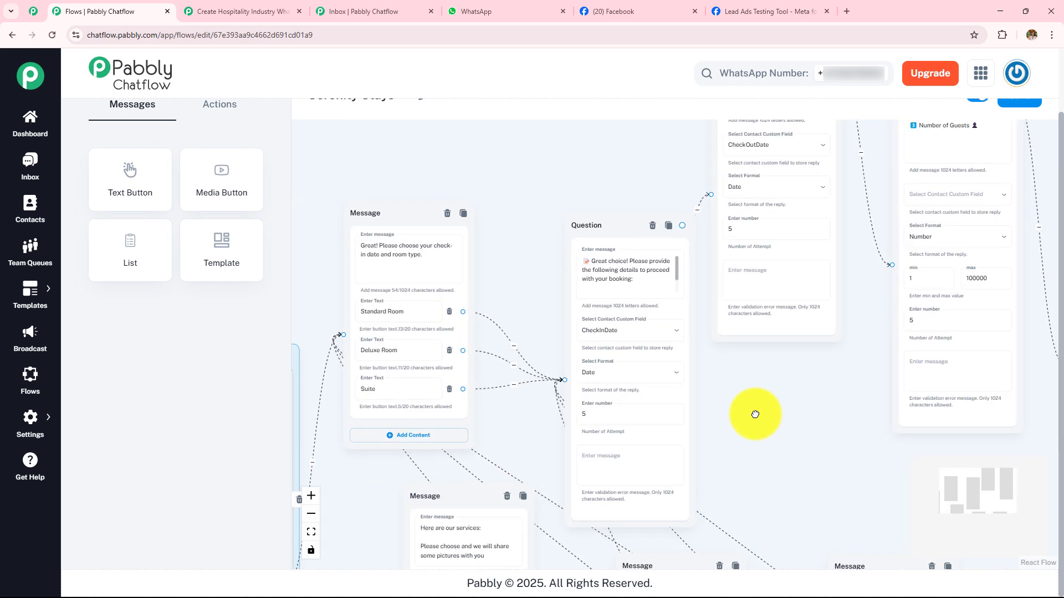
pyautogui.scroll(2, 765, 403)
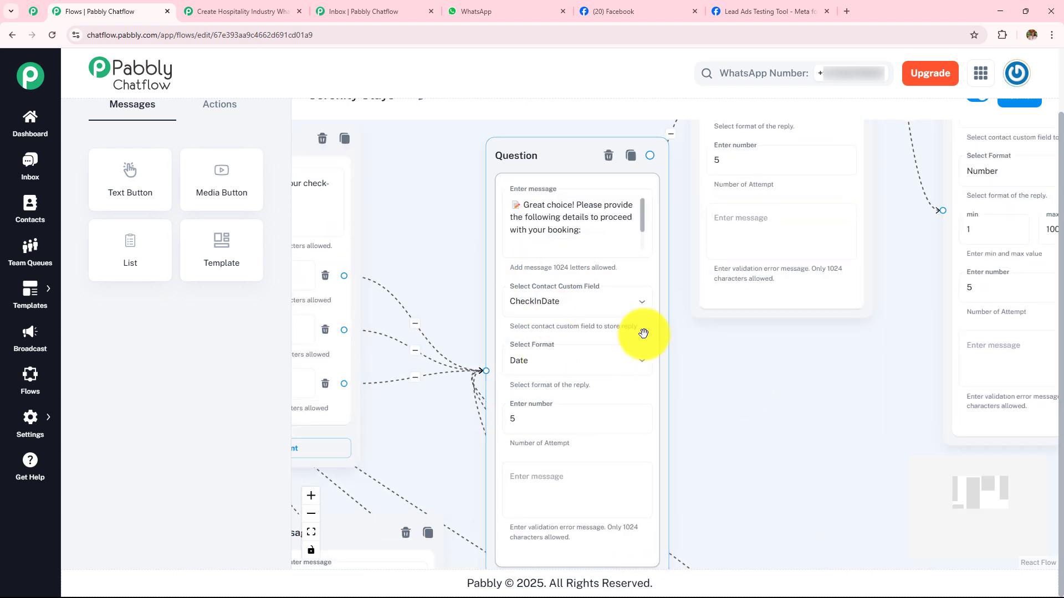
pyautogui.scroll(-4, 767, 373)
pyautogui.moveTo(775, 345); pyautogui.dragTo(763, 226)
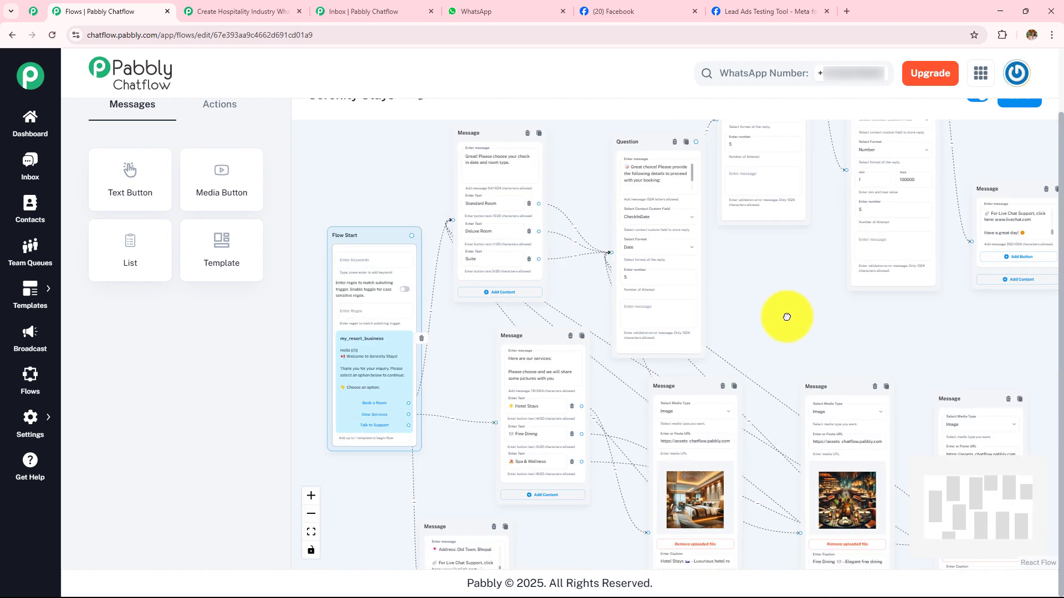
pyautogui.moveTo(786, 316); pyautogui.dragTo(809, 340)
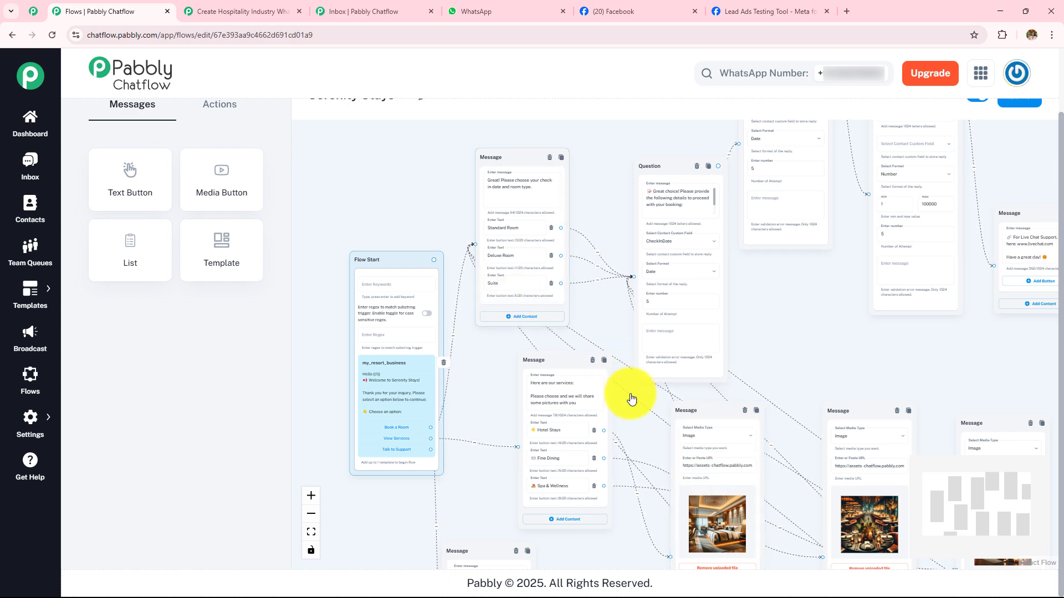
pyautogui.moveTo(791, 497); pyautogui.dragTo(766, 372)
pyautogui.scroll(6, 766, 373)
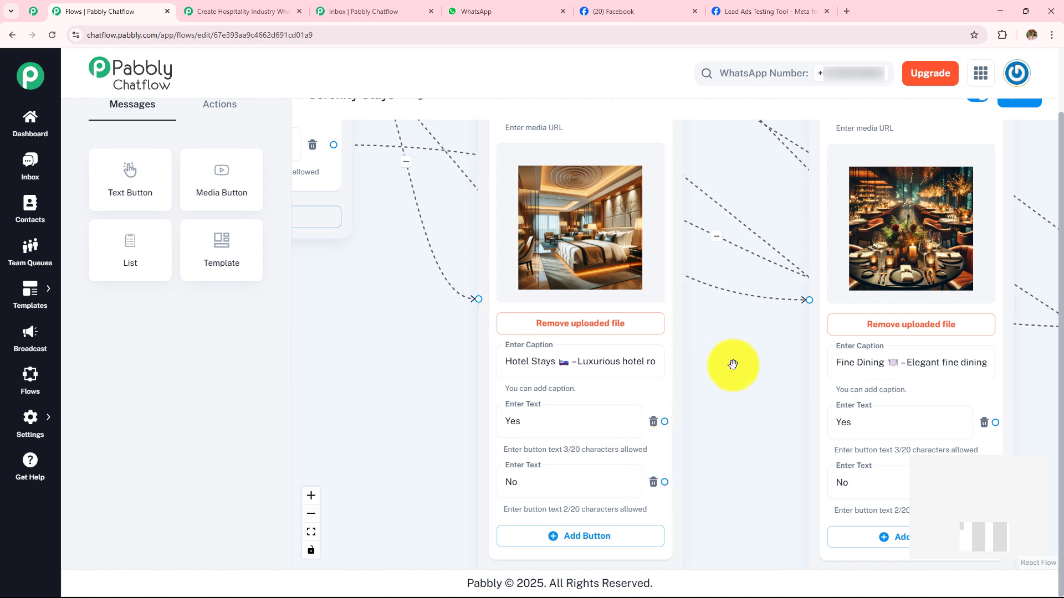
pyautogui.scroll(-3, 729, 364)
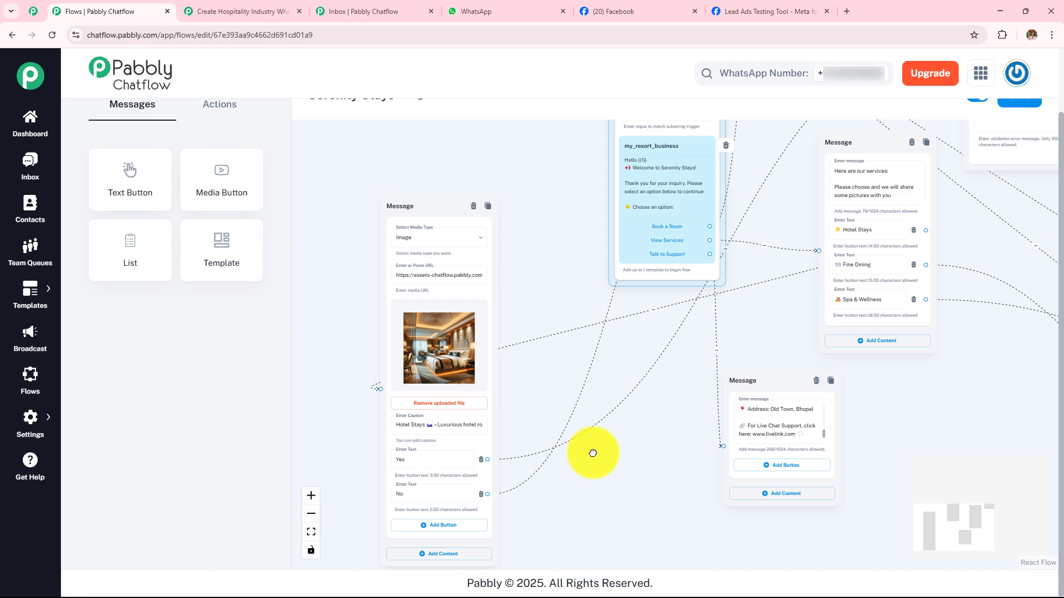
# - Move the Hotel Stays media message to the far side of Flow Start and trace its Yes and No button connections
pyautogui.moveTo(593, 453); pyautogui.dragTo(592, 447)
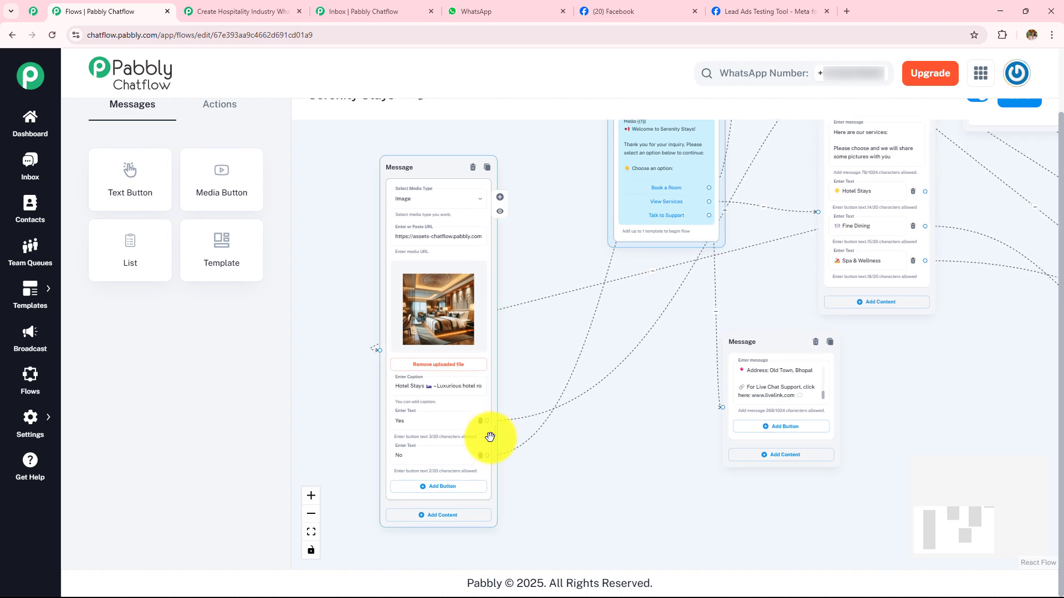
pyautogui.moveTo(652, 418); pyautogui.dragTo(553, 564)
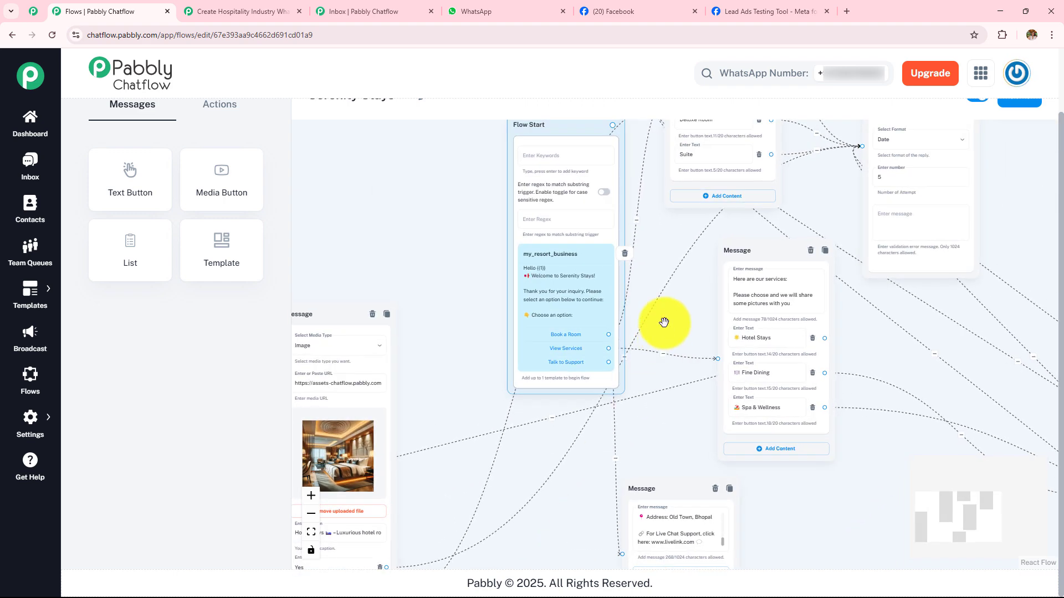
pyautogui.moveTo(699, 222); pyautogui.dragTo(665, 438)
pyautogui.scroll(3, 798, 411)
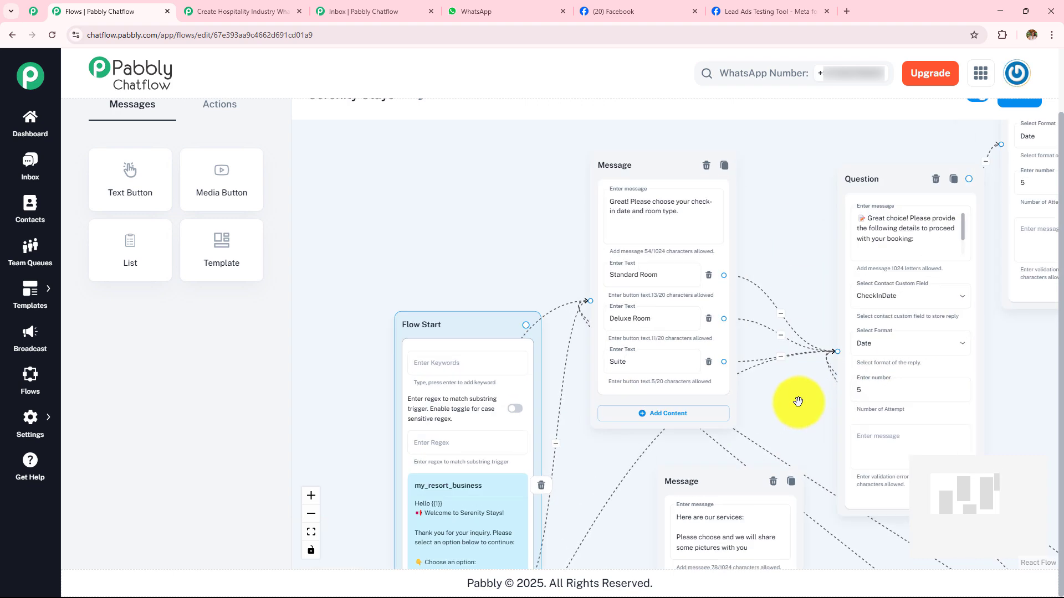
pyautogui.moveTo(764, 413); pyautogui.dragTo(858, 291)
pyautogui.scroll(-3, 858, 292)
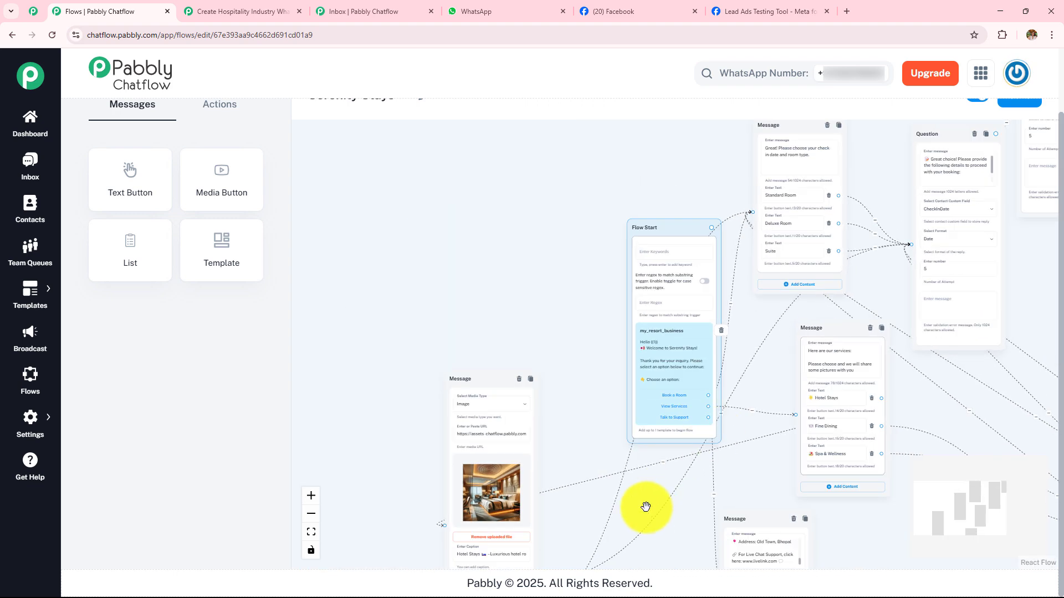
pyautogui.scroll(-2, 622, 513)
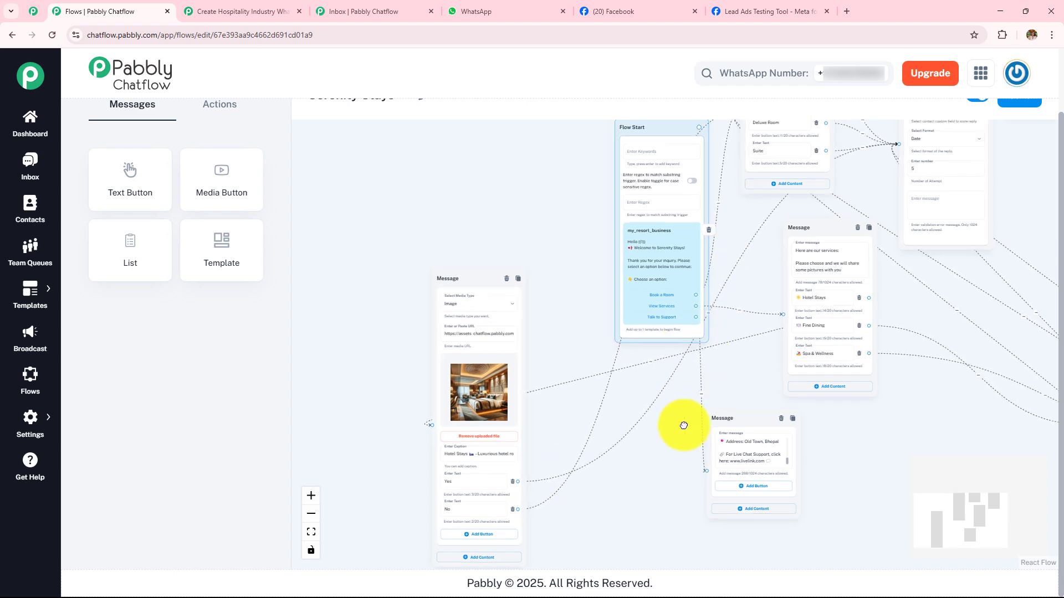
pyautogui.scroll(5, 670, 444)
pyautogui.scroll(2, 668, 443)
pyautogui.scroll(-5, 686, 423)
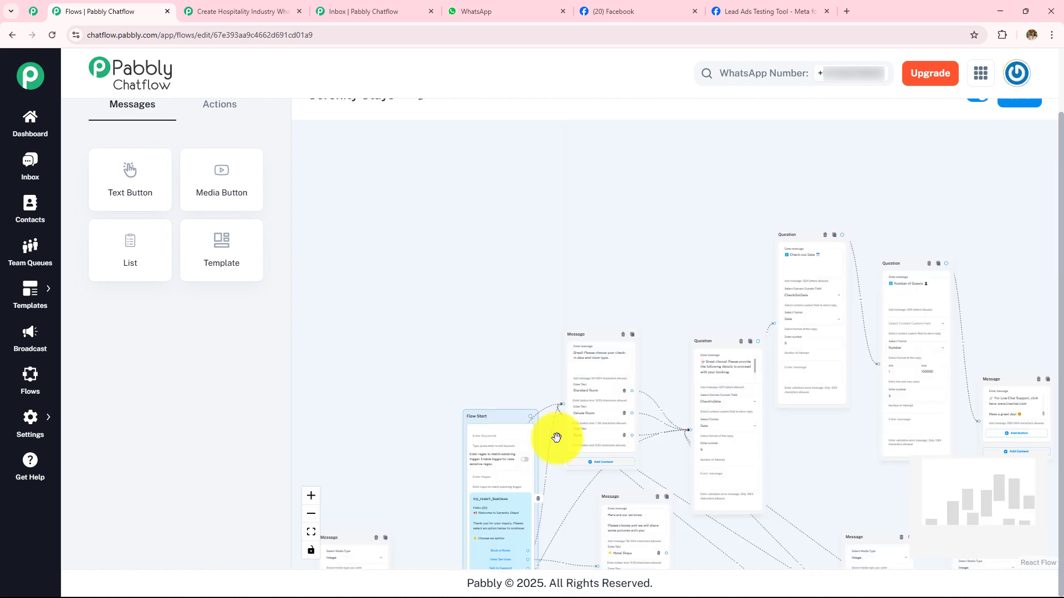
pyautogui.scroll(-2, 485, 277)
# - Move the Hotel Stays media message back beside the Fine Dining media message and review the overall flow layout
pyautogui.moveTo(304, 424); pyautogui.dragTo(743, 497)
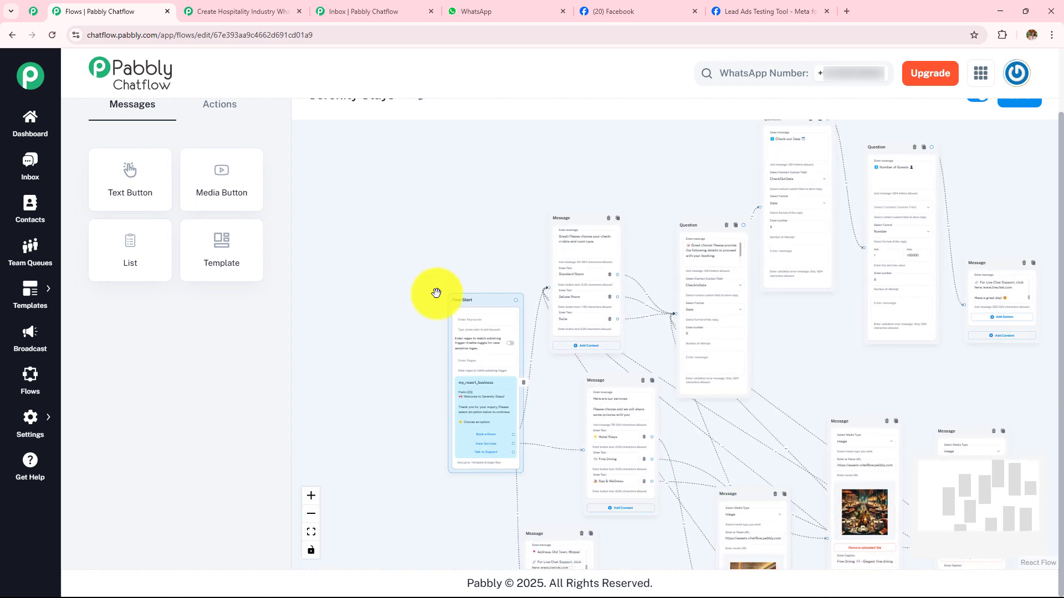
pyautogui.moveTo(434, 292); pyautogui.dragTo(306, 259)
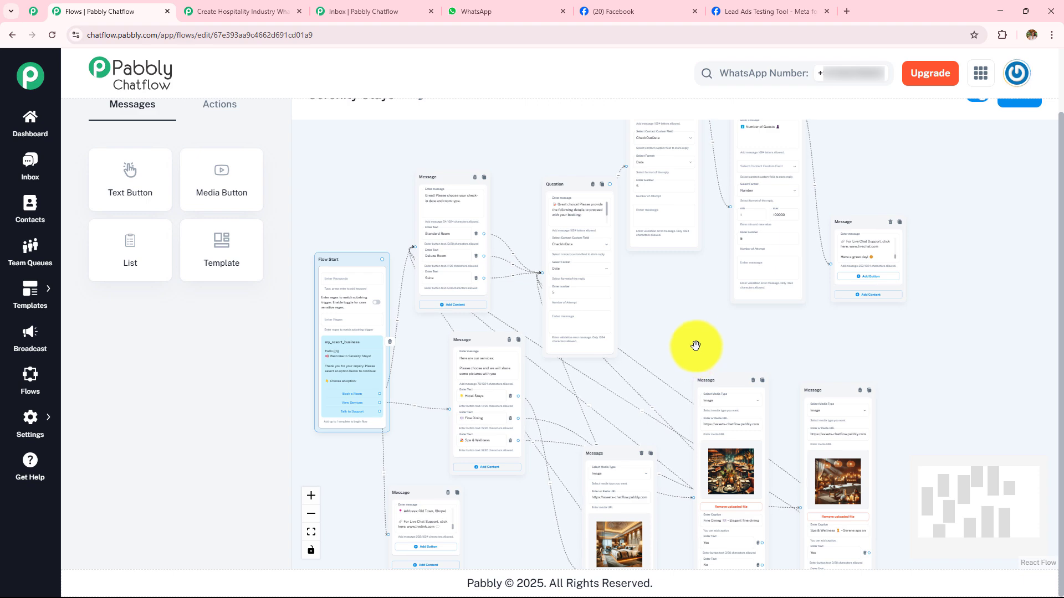
pyautogui.scroll(-3, 702, 340)
pyautogui.scroll(6, 702, 340)
pyautogui.scroll(-3, 701, 340)
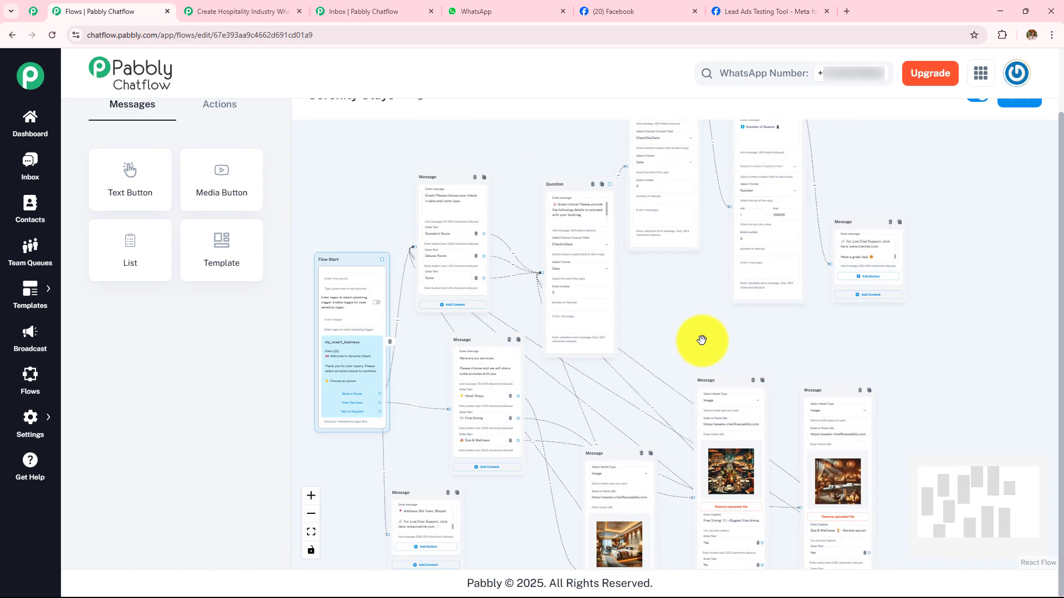
# - Switch past the Serenity Stays Facebook page to Meta's Lead Ads Testing Tool and review the test form's email, name and phone number fields
pyautogui.click(643, 11)
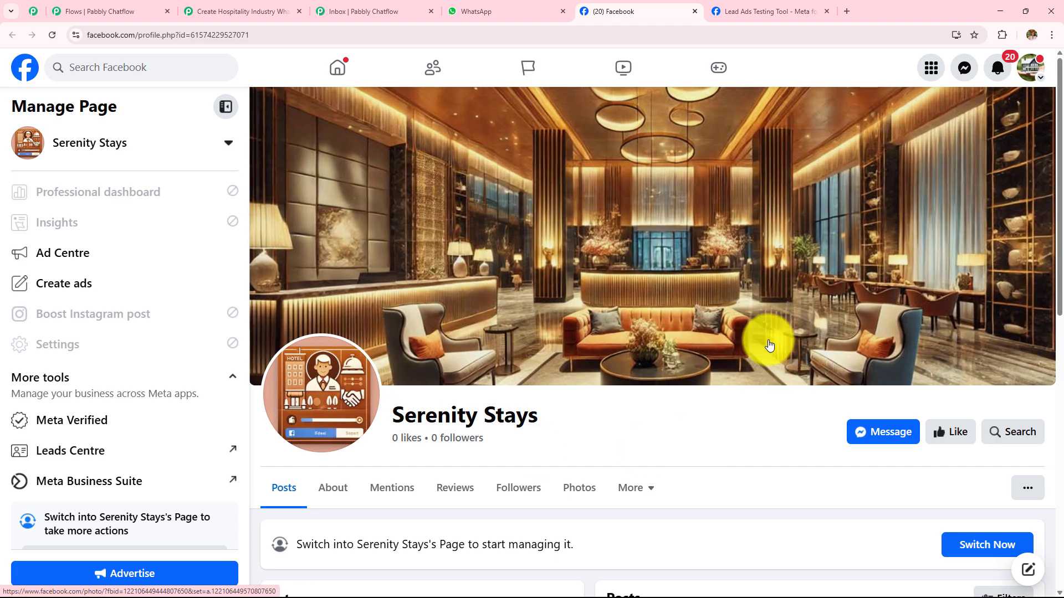
pyautogui.click(743, 10)
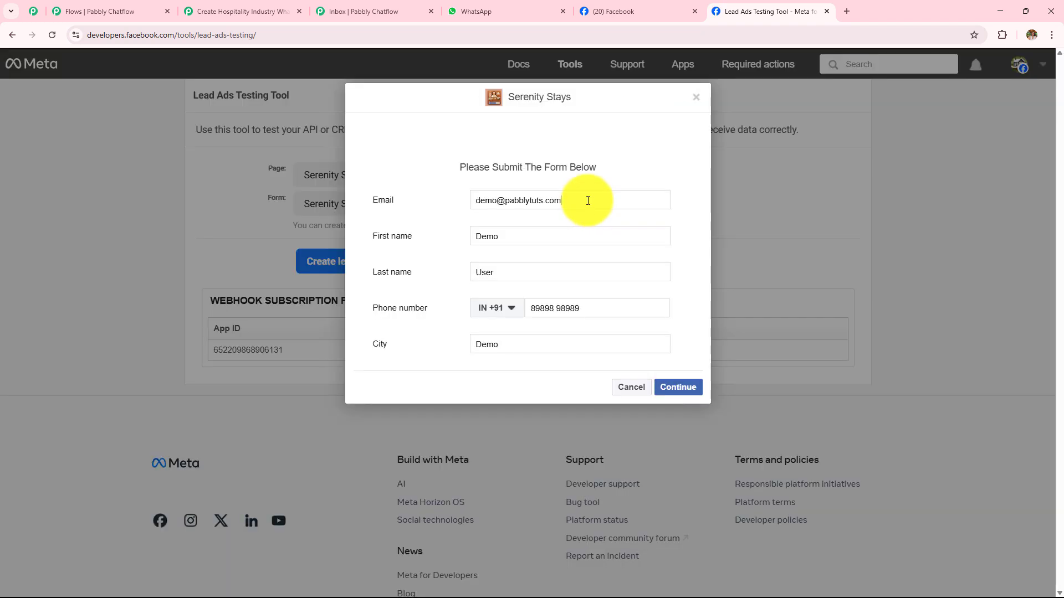
pyautogui.moveTo(588, 200); pyautogui.dragTo(417, 204)
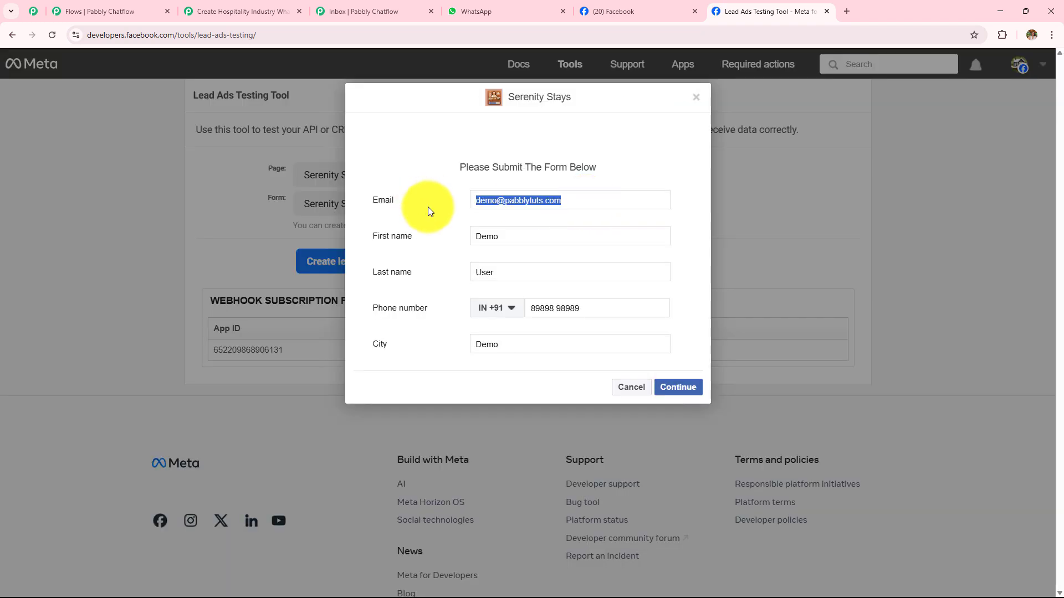
pyautogui.moveTo(502, 236); pyautogui.dragTo(413, 238)
pyautogui.moveTo(519, 271); pyautogui.dragTo(435, 285)
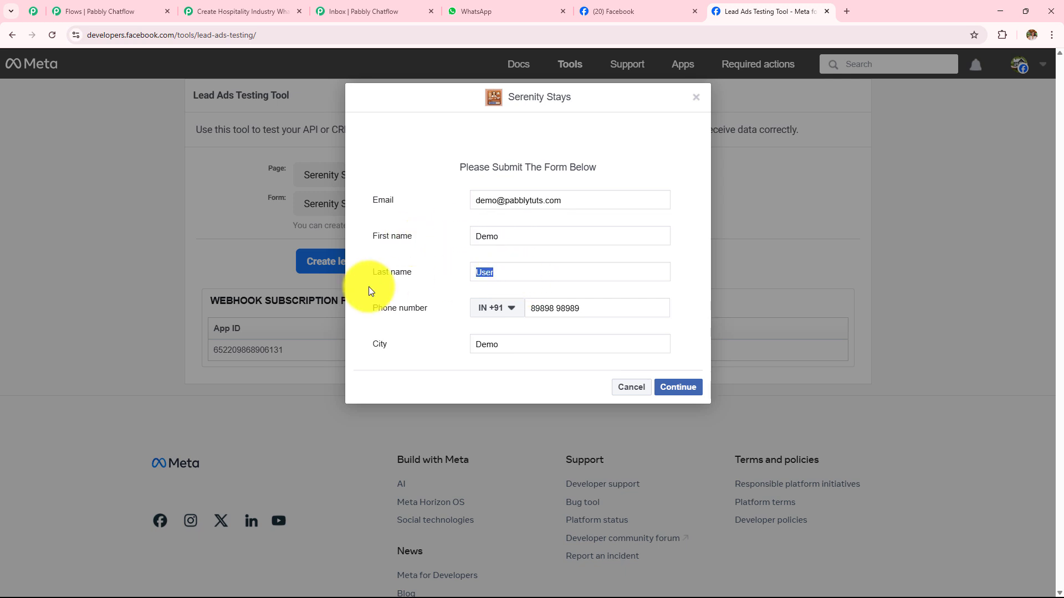
pyautogui.moveTo(653, 308); pyautogui.dragTo(443, 315)
# - Replace the city in the Serenity Stays test lead form with Bhopal
pyautogui.moveTo(563, 347); pyautogui.dragTo(404, 356)
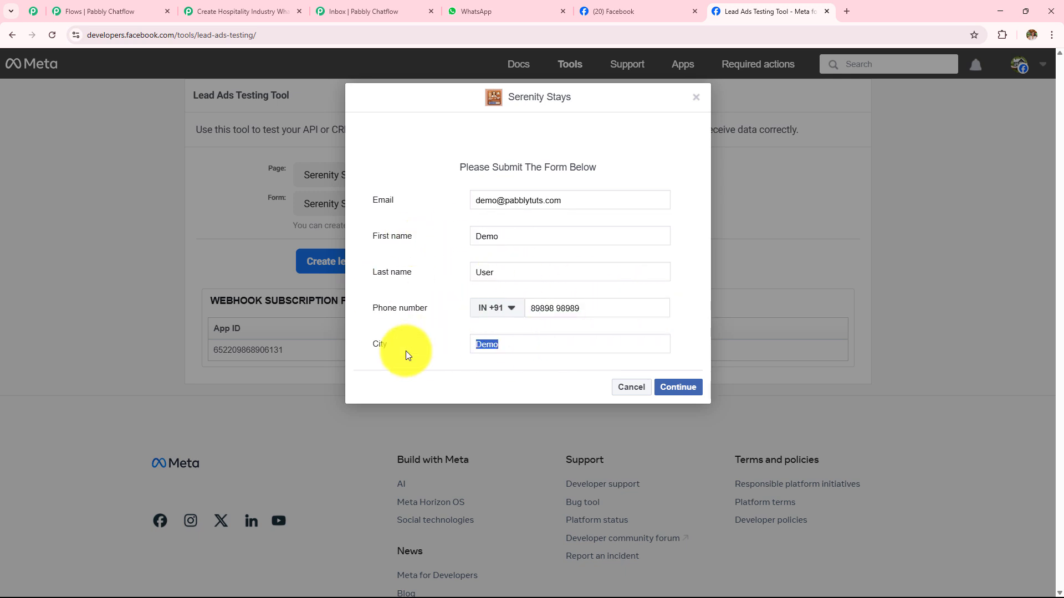
pyautogui.press('BackSpace')
pyautogui.write('Bhopal')
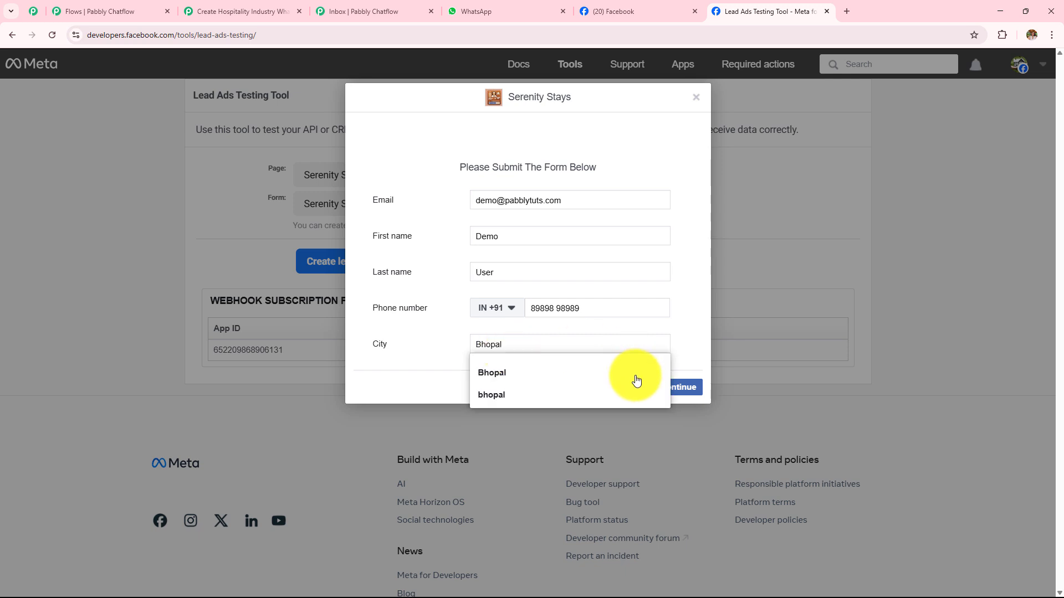
# - Submit the Serenity Stays test lead and read the new welcome message in the Pabbly Chatflow chat on WhatsApp Web
pyautogui.click(689, 388)
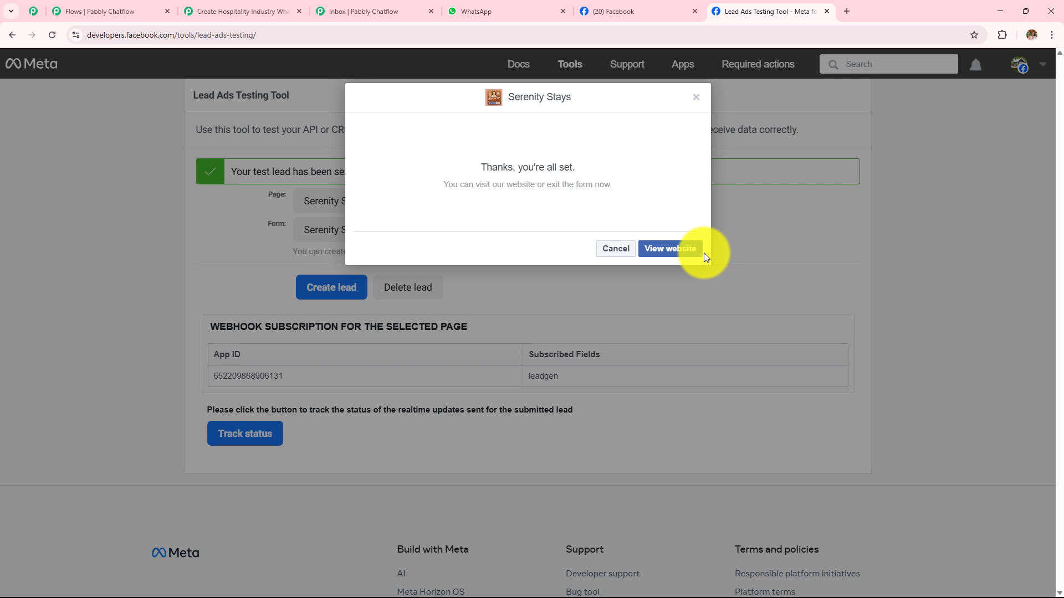
pyautogui.click(484, 13)
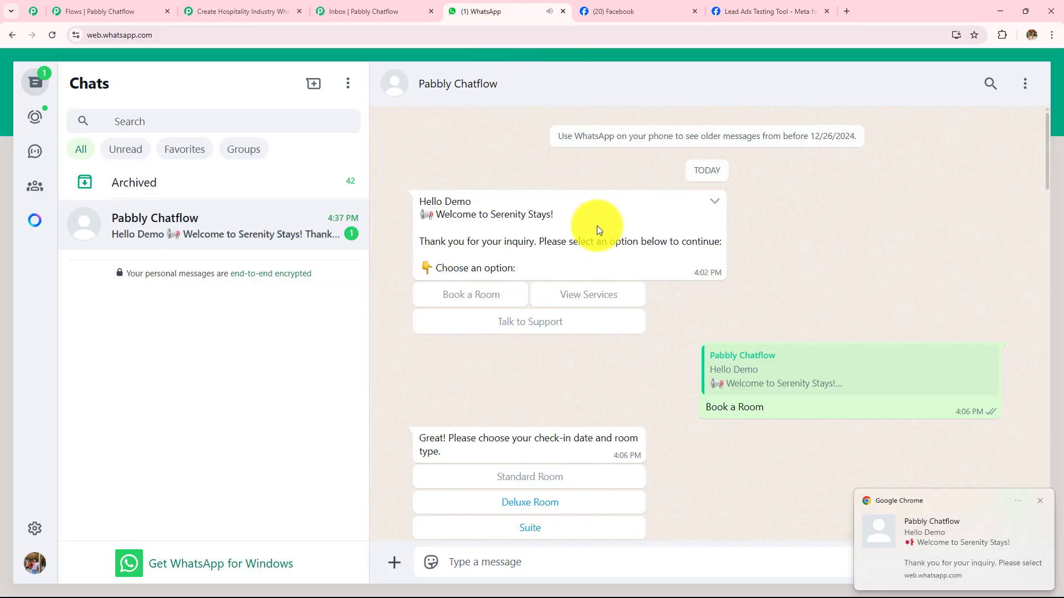
pyautogui.click(1039, 502)
pyautogui.scroll(-5, 777, 402)
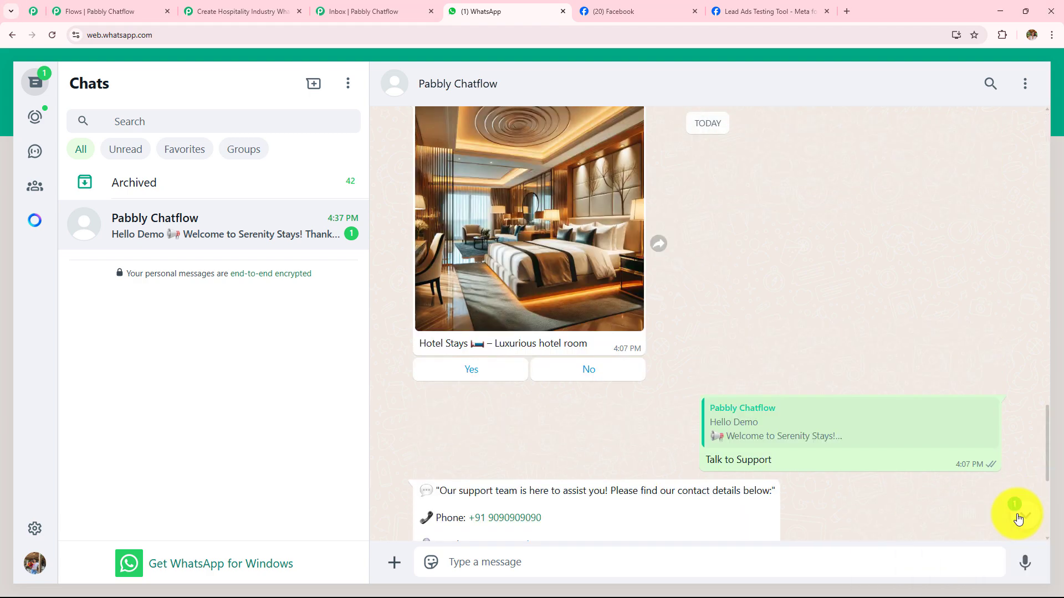
pyautogui.click(1018, 519)
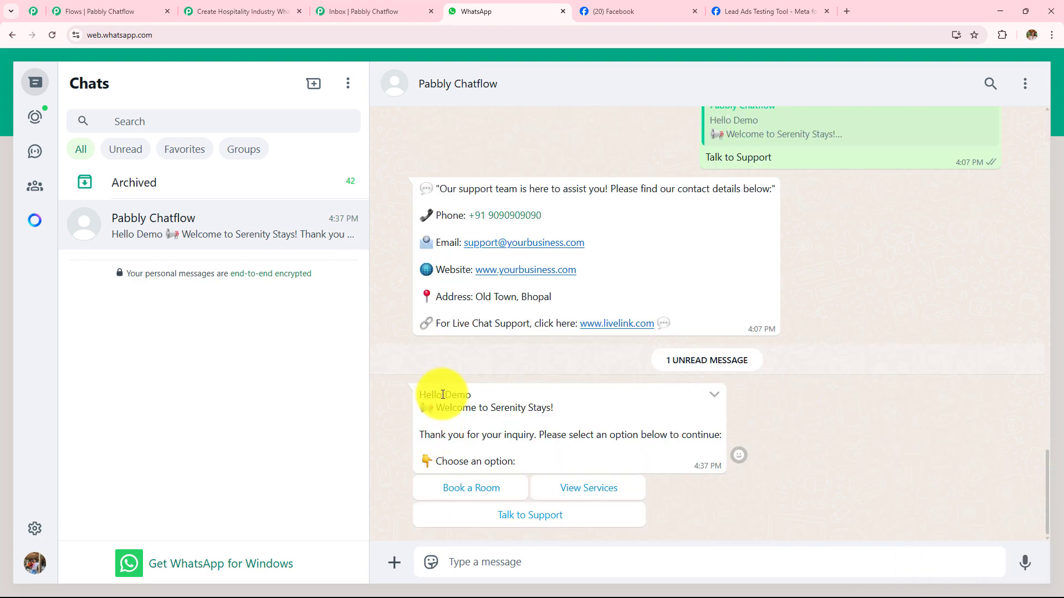
pyautogui.moveTo(443, 394); pyautogui.dragTo(506, 397)
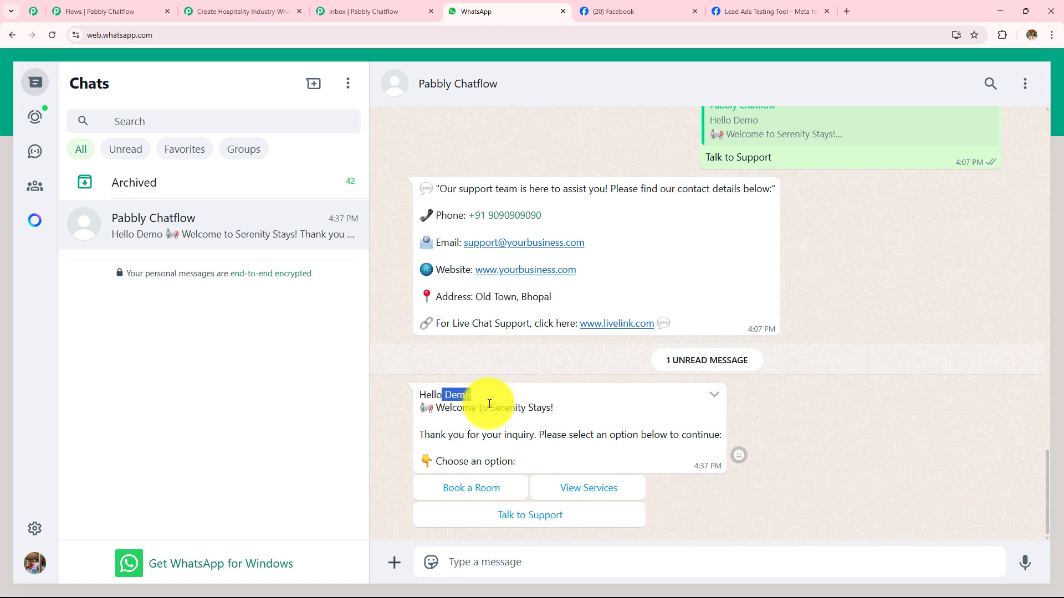
pyautogui.moveTo(436, 408); pyautogui.dragTo(580, 411)
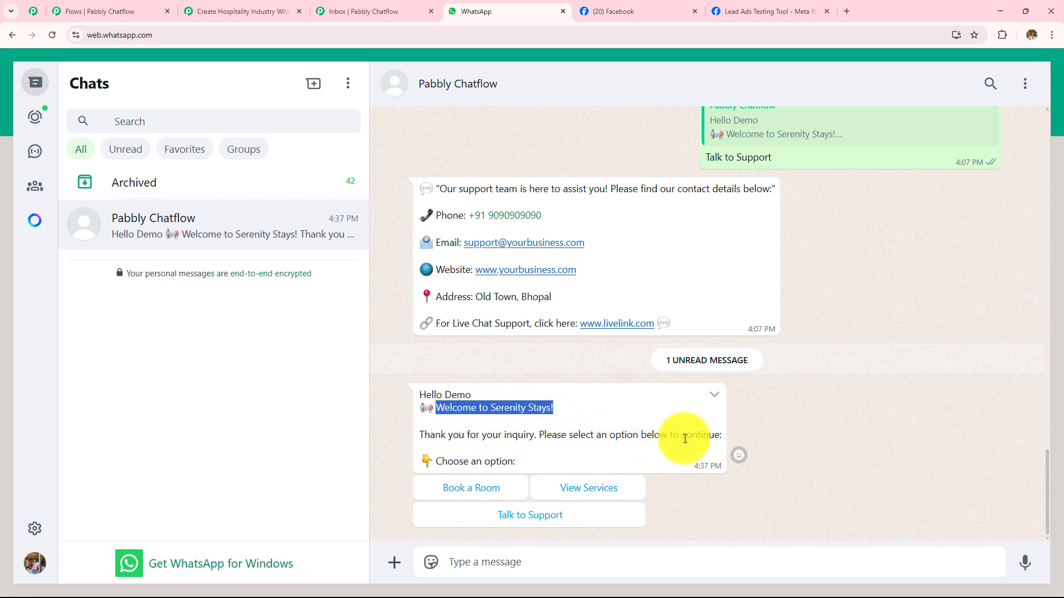
# - Test the Book a Room path with a Deluxe Room, check-in 05/04/2025, check-out 06/04/2024 and 9 guests
pyautogui.click(461, 495)
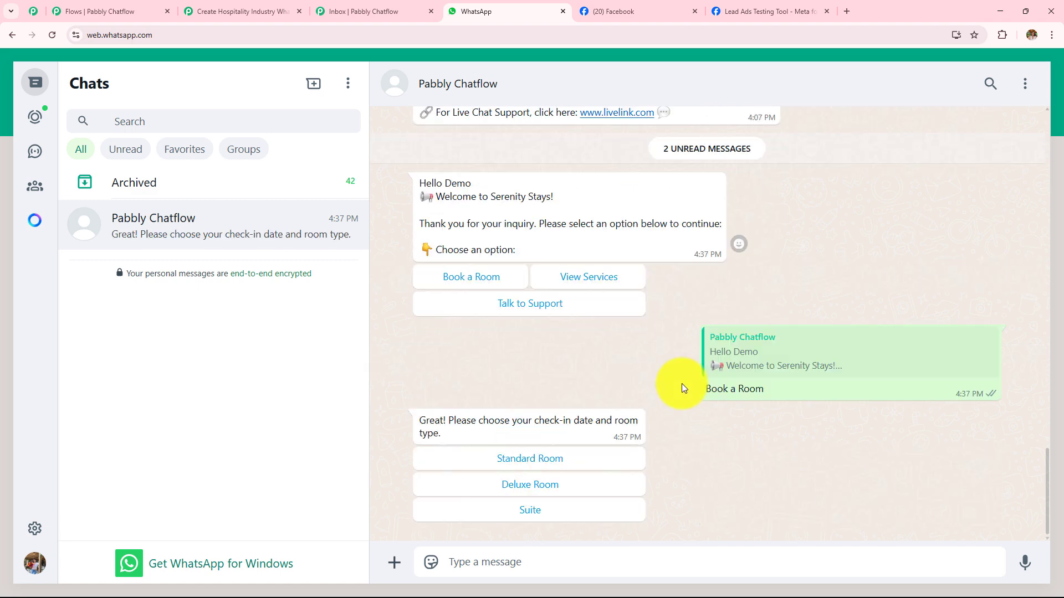
pyautogui.click(526, 486)
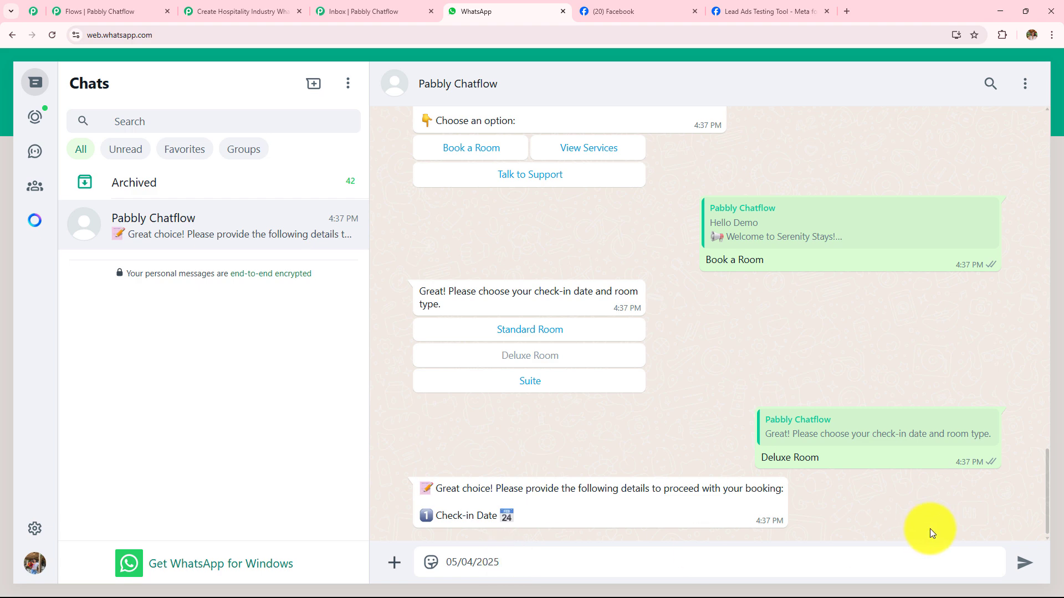
pyautogui.press('Return')
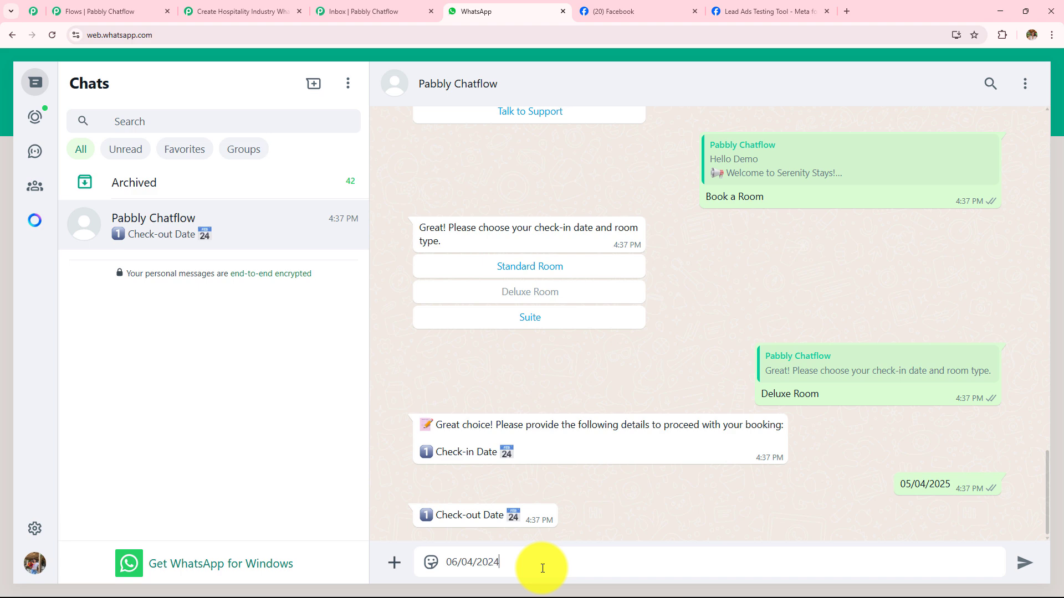
pyautogui.press('Return')
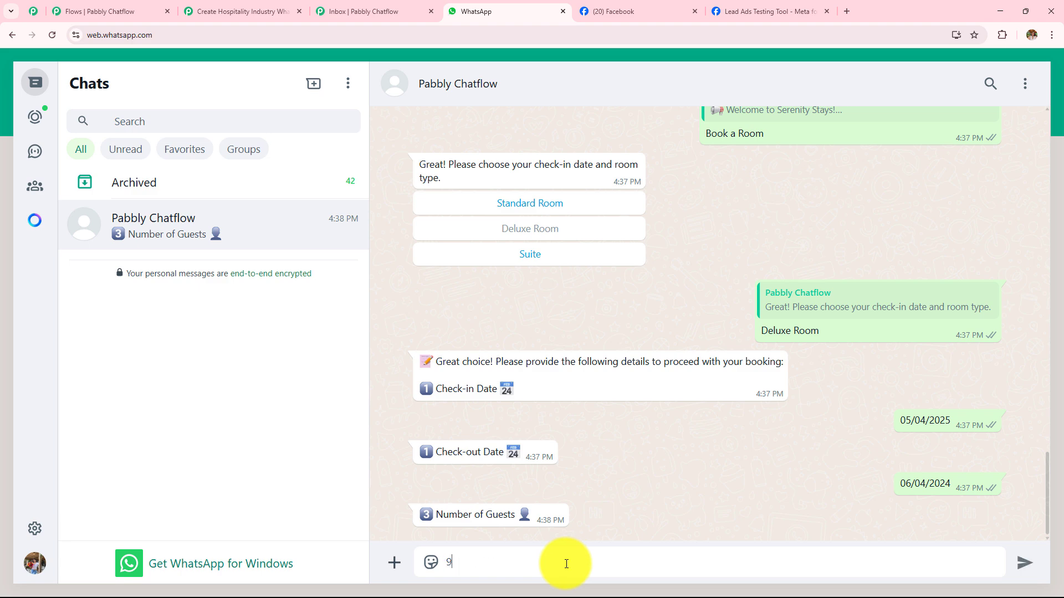
pyautogui.write('9')
pyautogui.click(1024, 562)
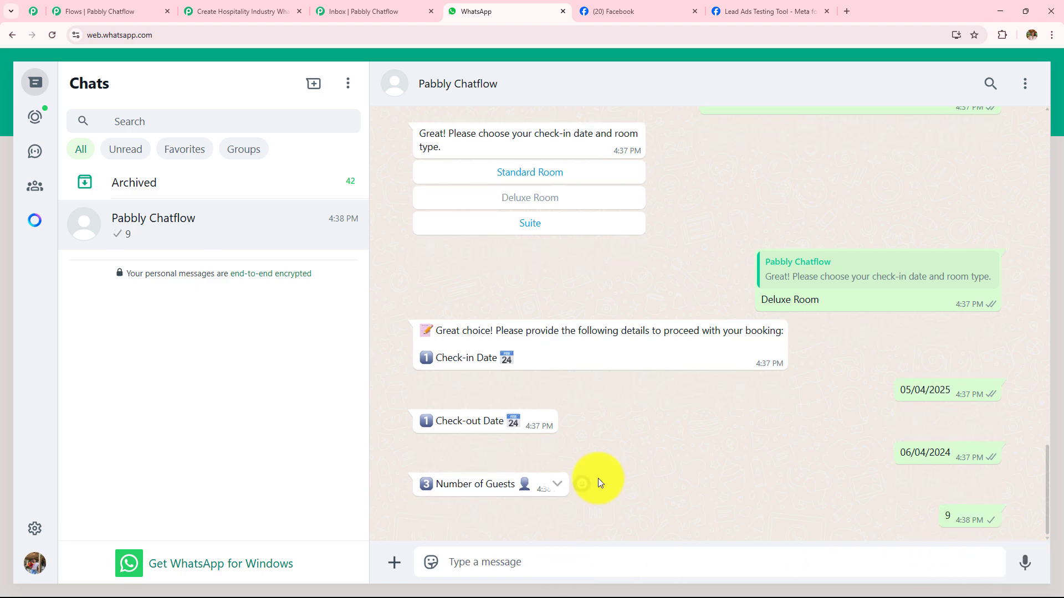
# - Return to the latest welcome message, choose Talk to Support and check the contact details in the reply
pyautogui.scroll(5, 627, 304)
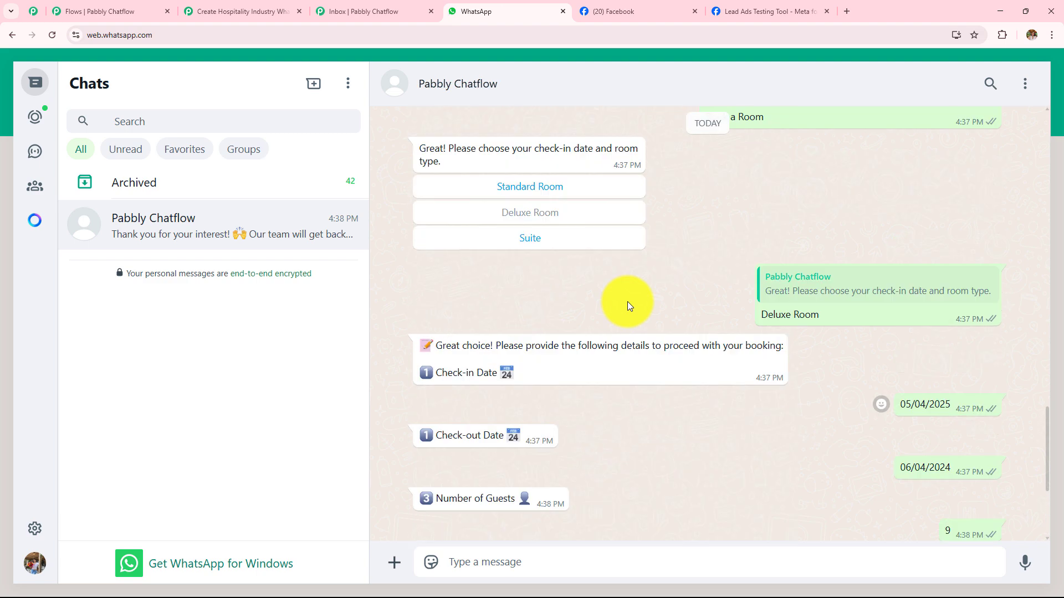
pyautogui.scroll(6, 627, 302)
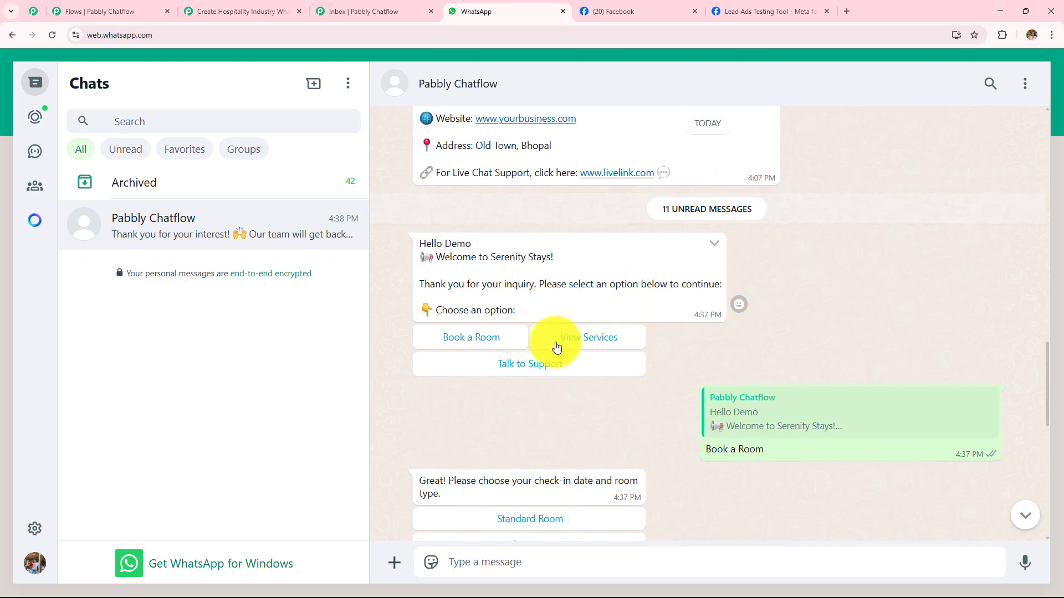
pyautogui.click(529, 364)
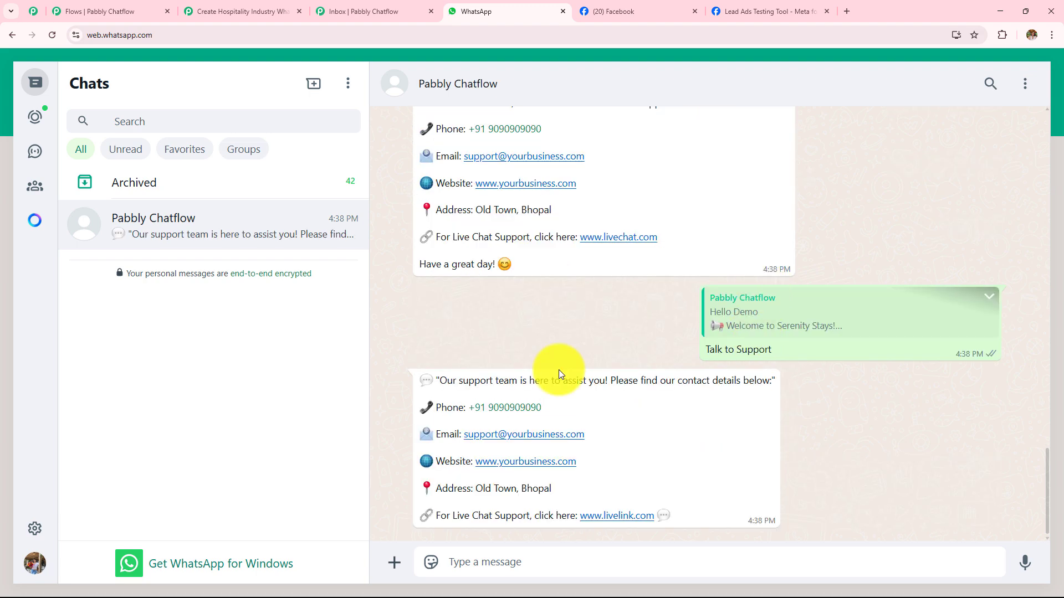
pyautogui.moveTo(439, 380); pyautogui.dragTo(781, 518)
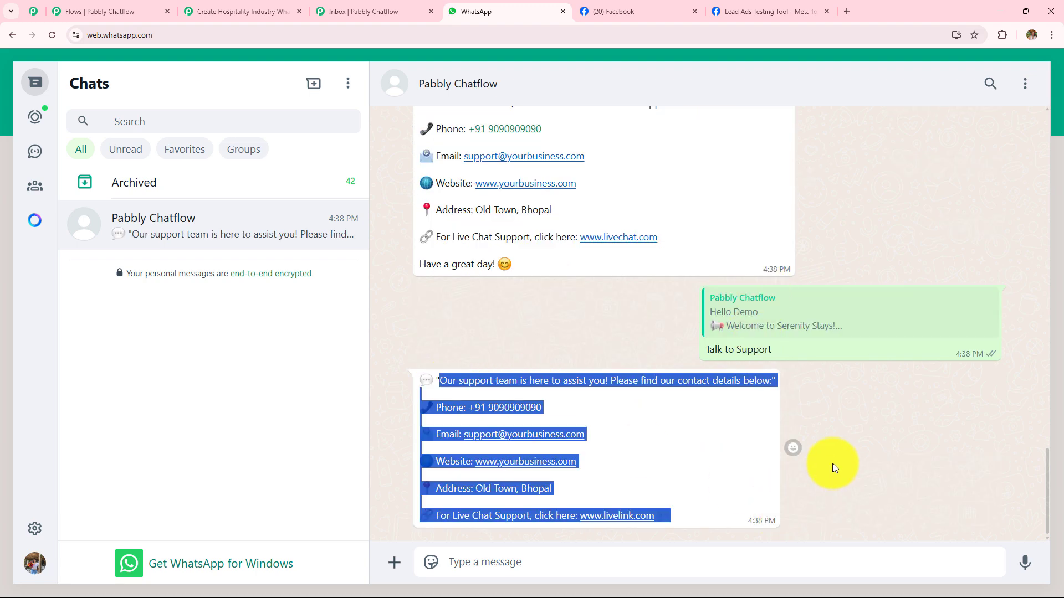
# - Choose View Services in the latest welcome message and request the Hotel Stays picture
pyautogui.scroll(10, 833, 463)
pyautogui.scroll(4, 532, 376)
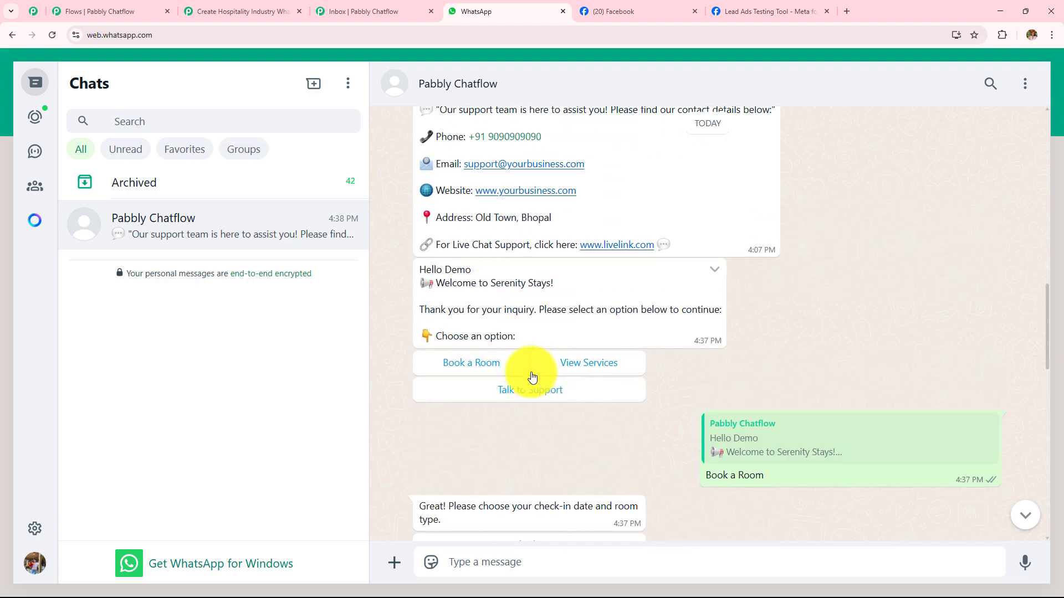
pyautogui.click(580, 367)
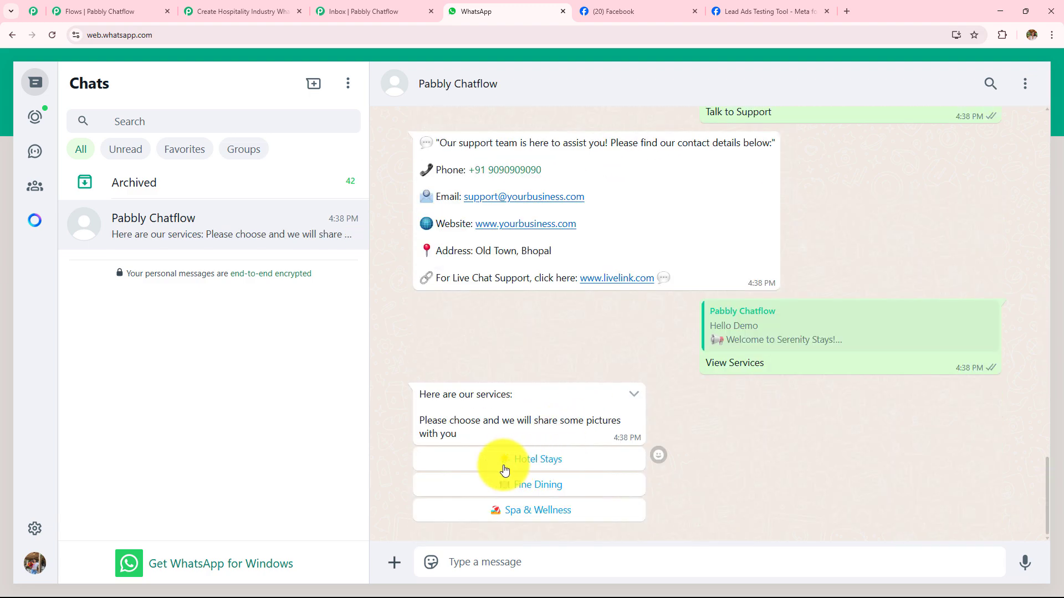
pyautogui.click(547, 465)
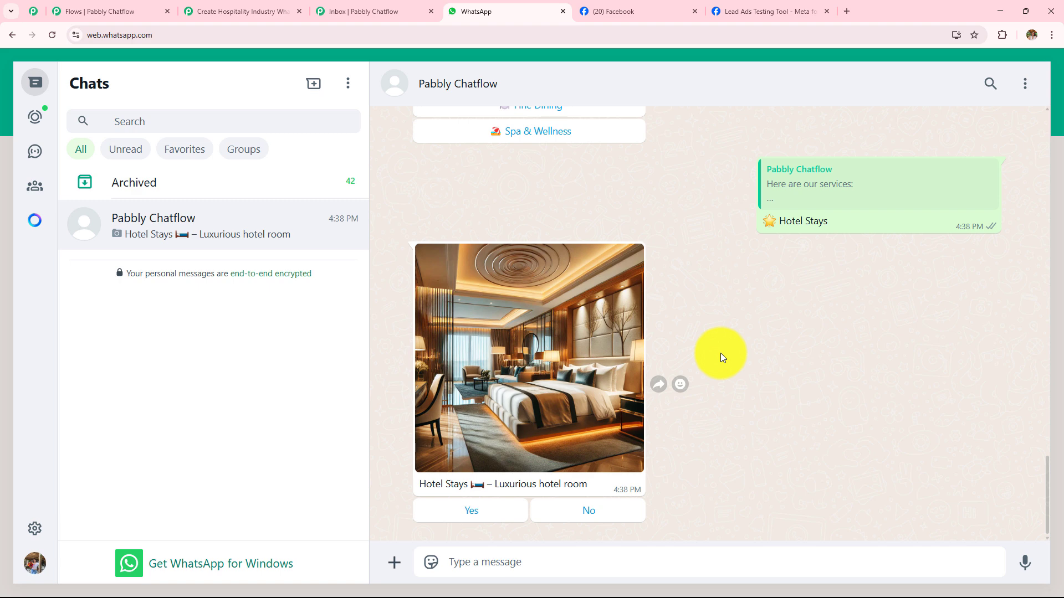
# - Test both the Yes and No answers on the Hotel Stays picture message and check the chatbot's replies
pyautogui.click(470, 512)
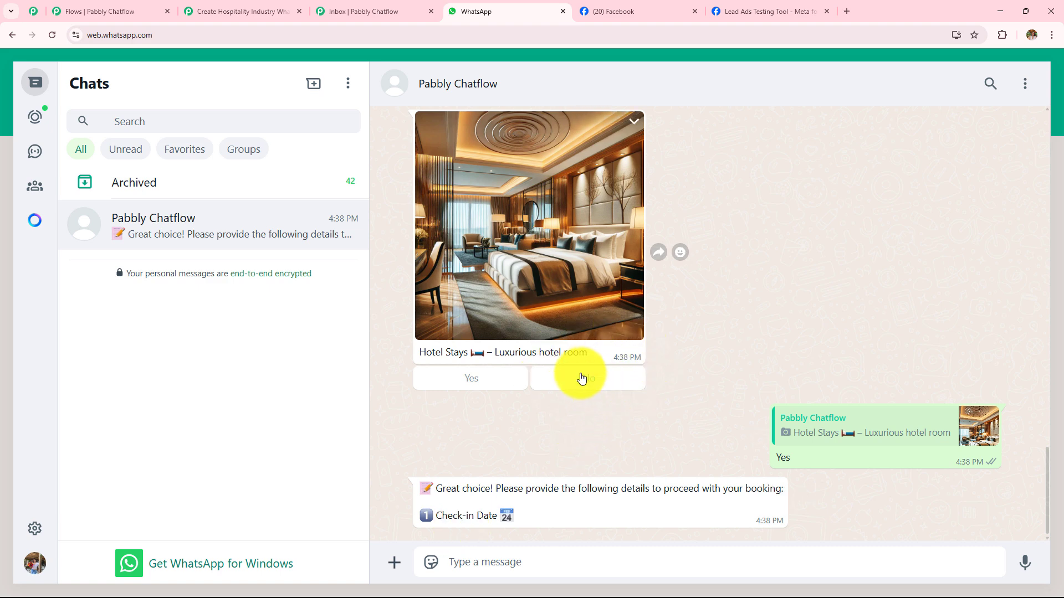
pyautogui.click(608, 383)
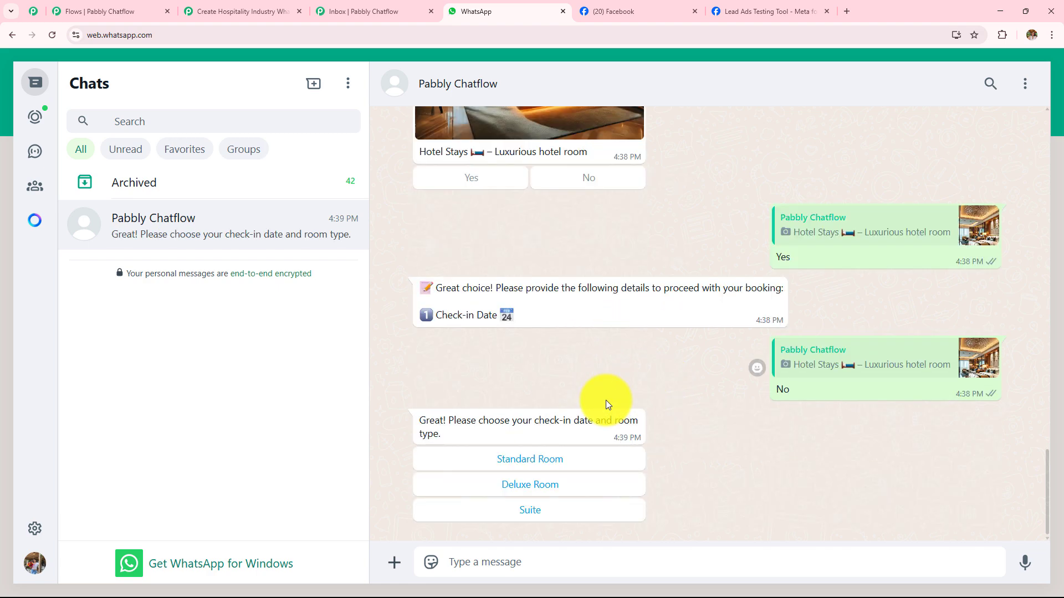
pyautogui.moveTo(421, 419); pyautogui.dragTo(647, 441)
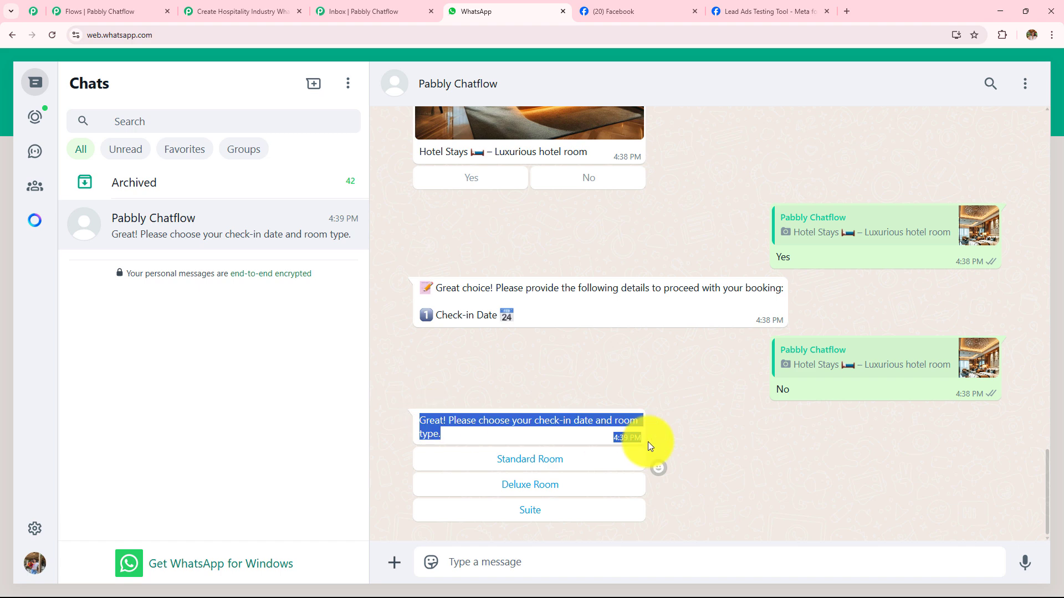
pyautogui.click(763, 441)
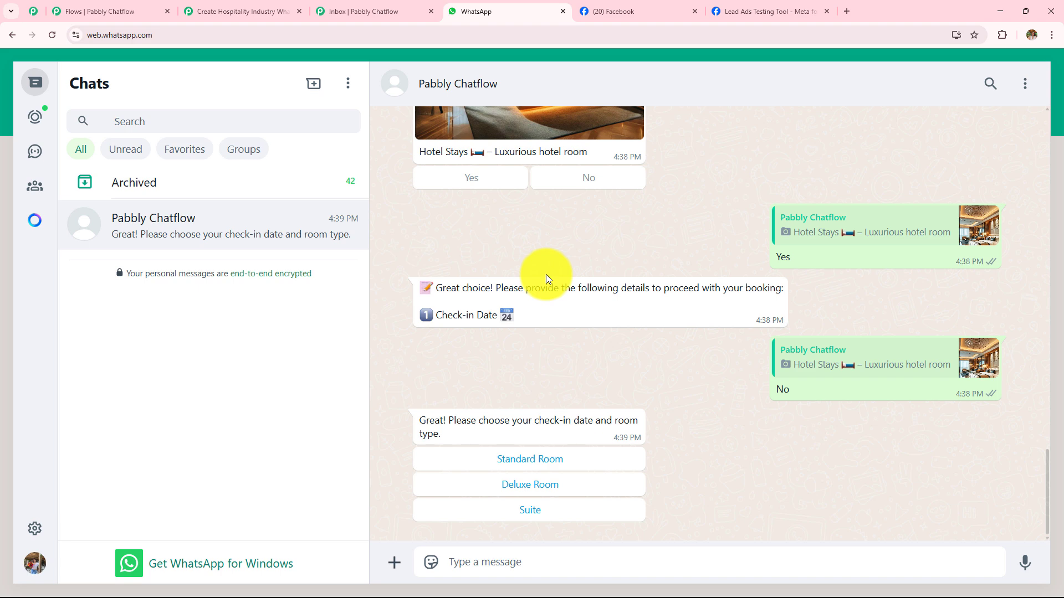
# - Switch to the Pabbly Chatflow Inbox and review the recorded test conversation back to the booking and support replies
pyautogui.click(401, 6)
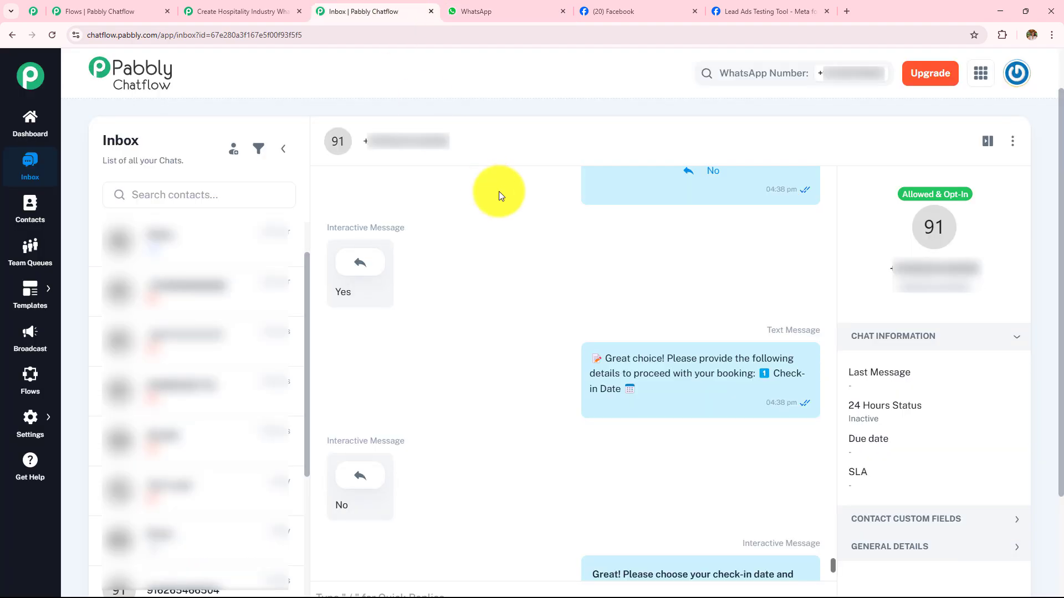
pyautogui.scroll(-3, 580, 340)
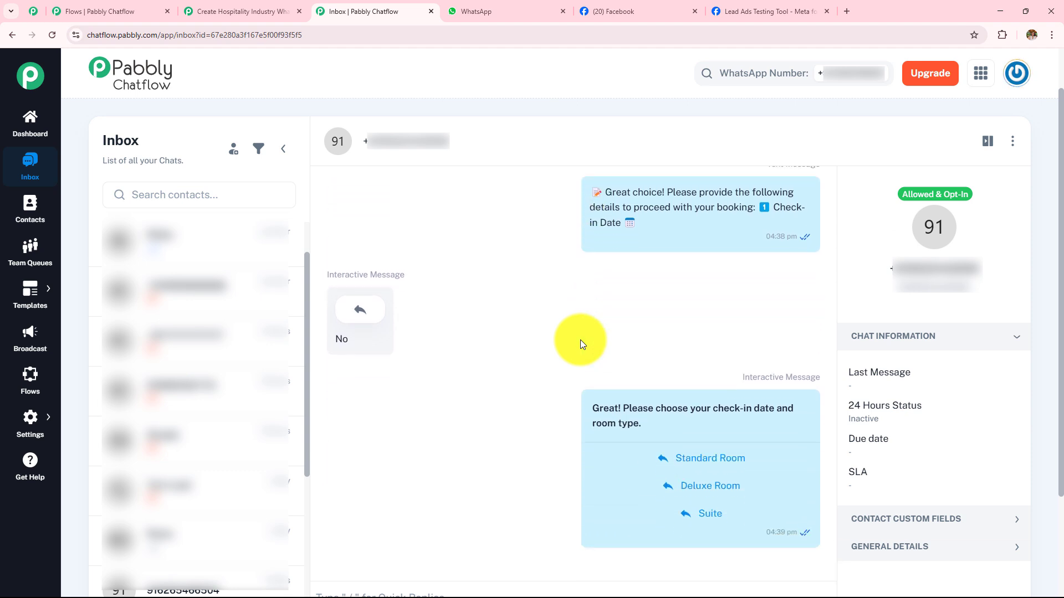
pyautogui.scroll(10, 580, 340)
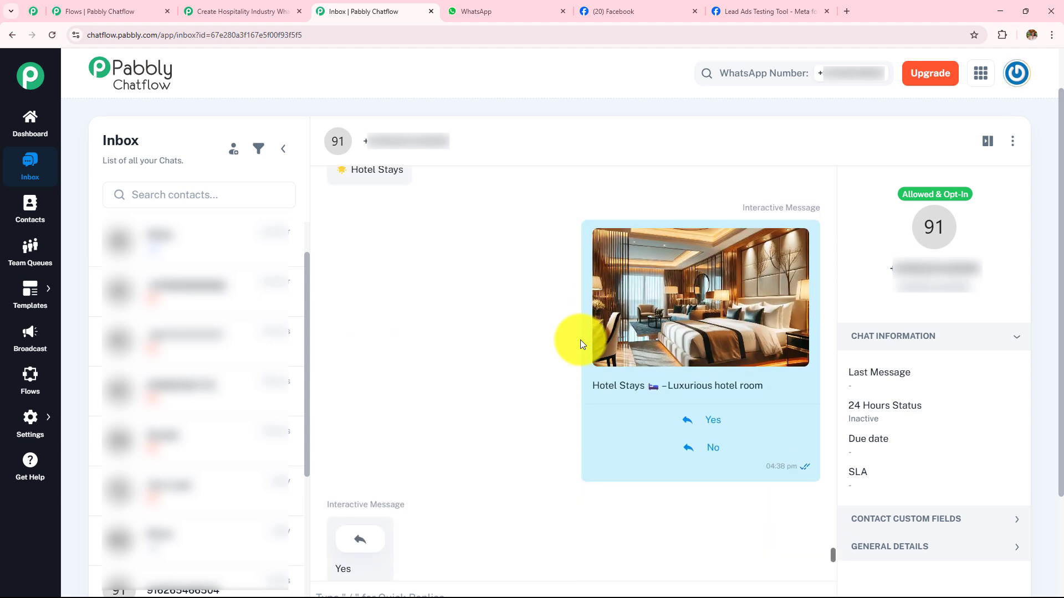
pyautogui.scroll(5, 580, 340)
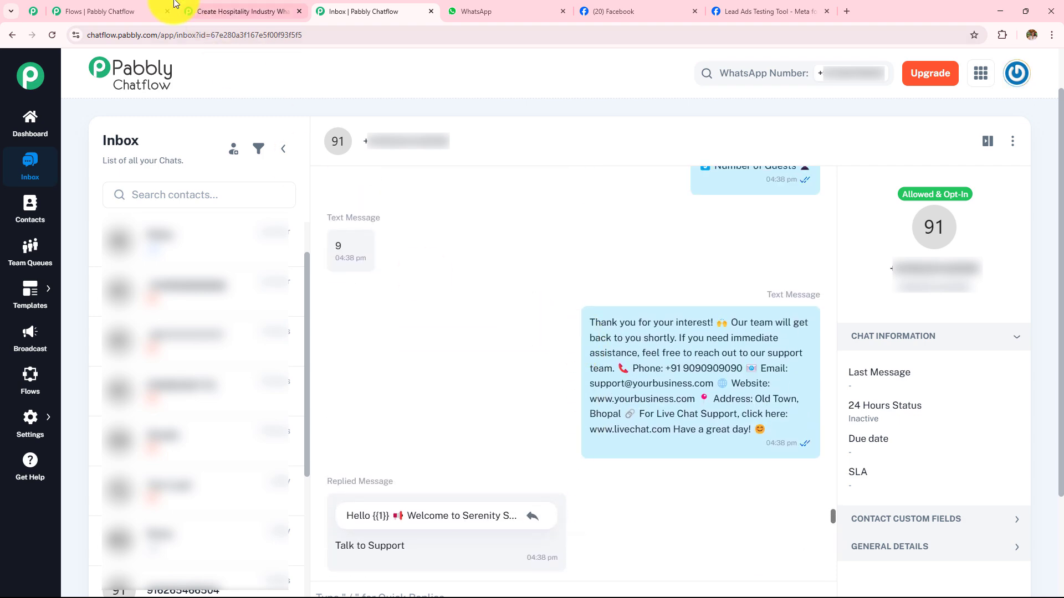
# - Return to the Serenity Stays flow in the Pabbly Chatflow editor and save it
pyautogui.click(126, 7)
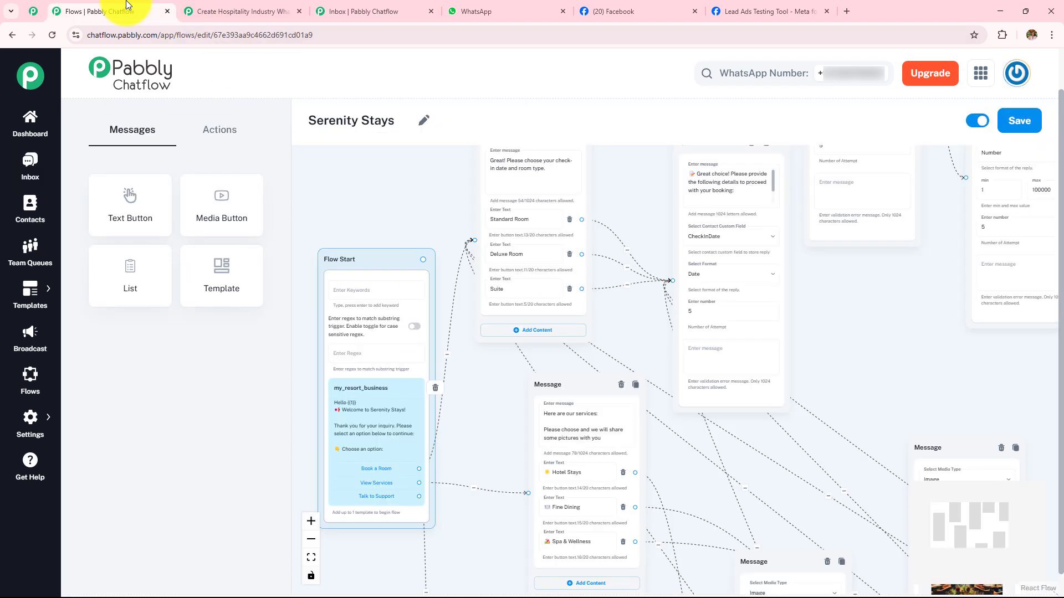
pyautogui.click(707, 346)
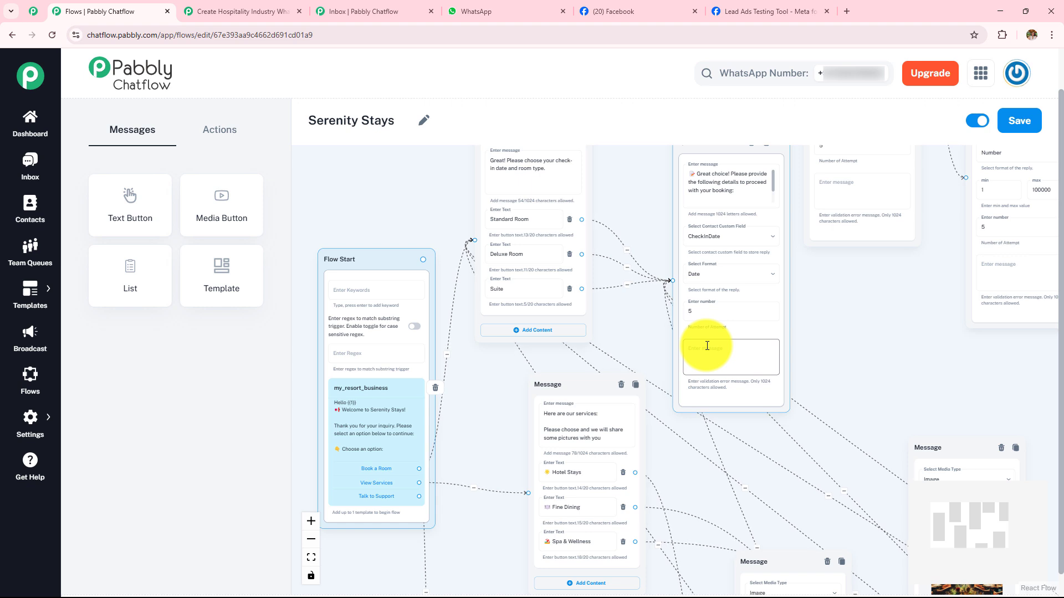
pyautogui.click(1023, 128)
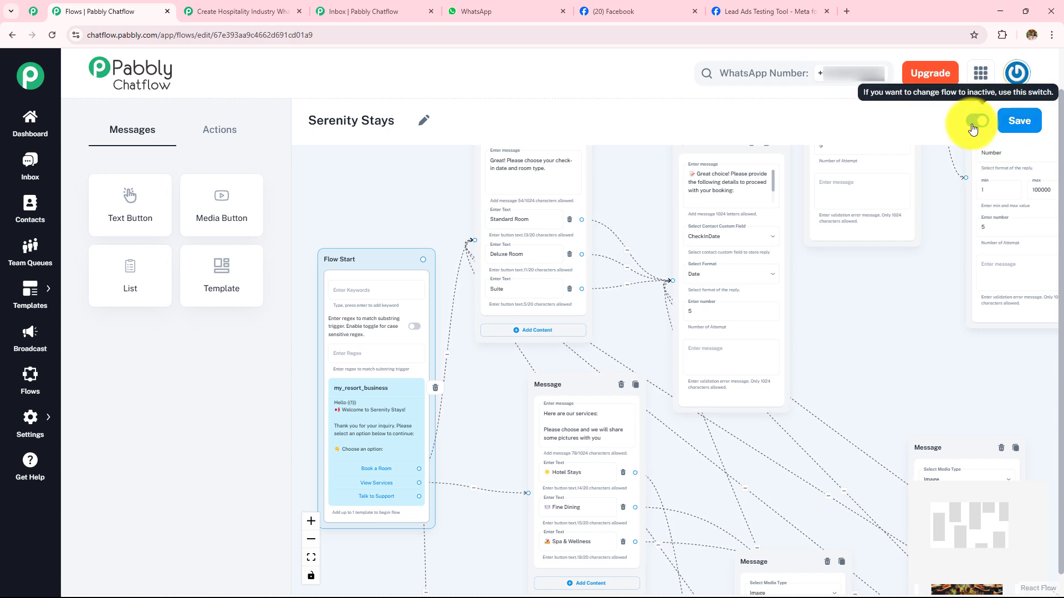
# - Check the Facebook Lead Ads workflow in Pabbly Connect and review how the messages and questions connect in the Serenity Stays flow
pyautogui.click(244, 11)
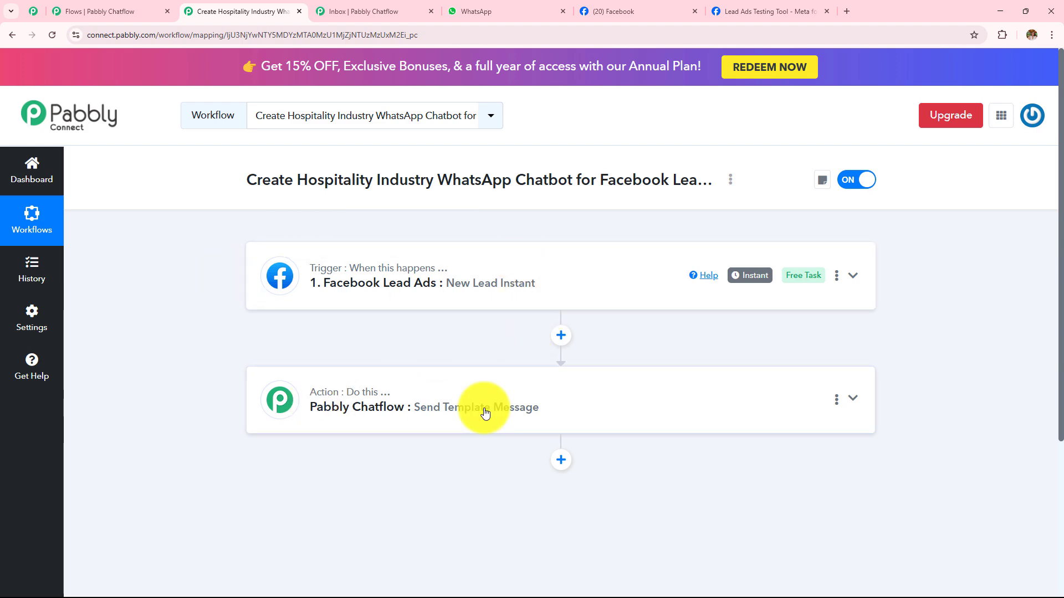
pyautogui.click(131, 11)
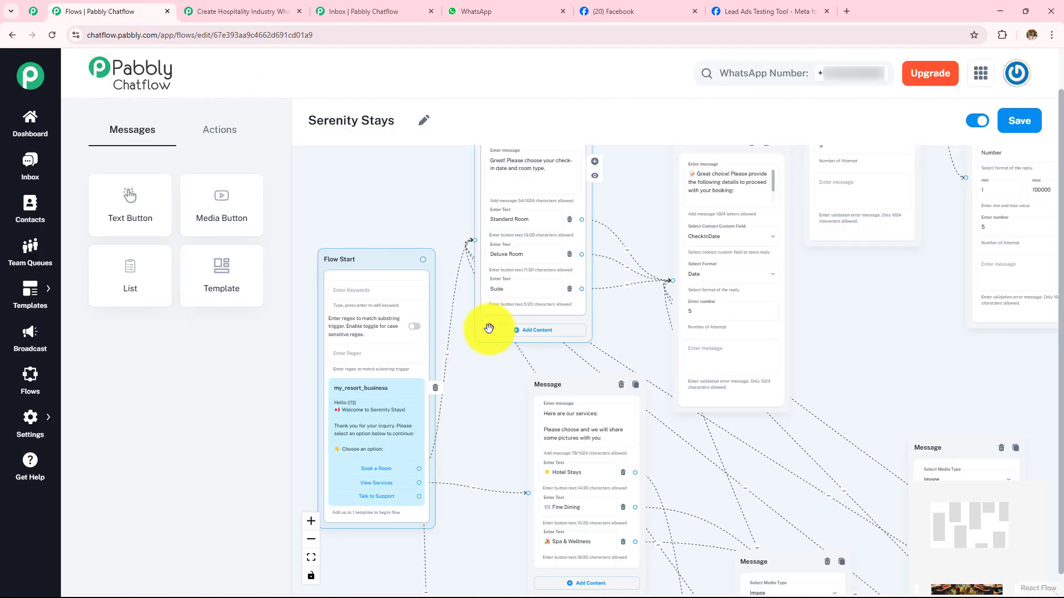
pyautogui.scroll(2, 486, 376)
pyautogui.moveTo(482, 399); pyautogui.dragTo(320, 384)
pyautogui.scroll(-2, 564, 359)
pyautogui.scroll(-1, 564, 359)
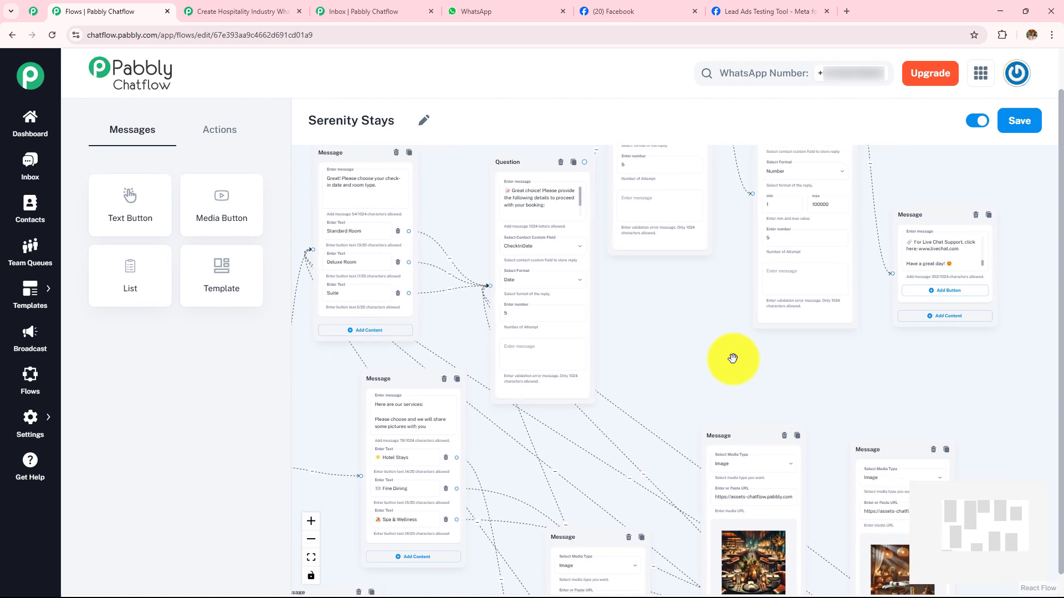
pyautogui.scroll(-3, 712, 333)
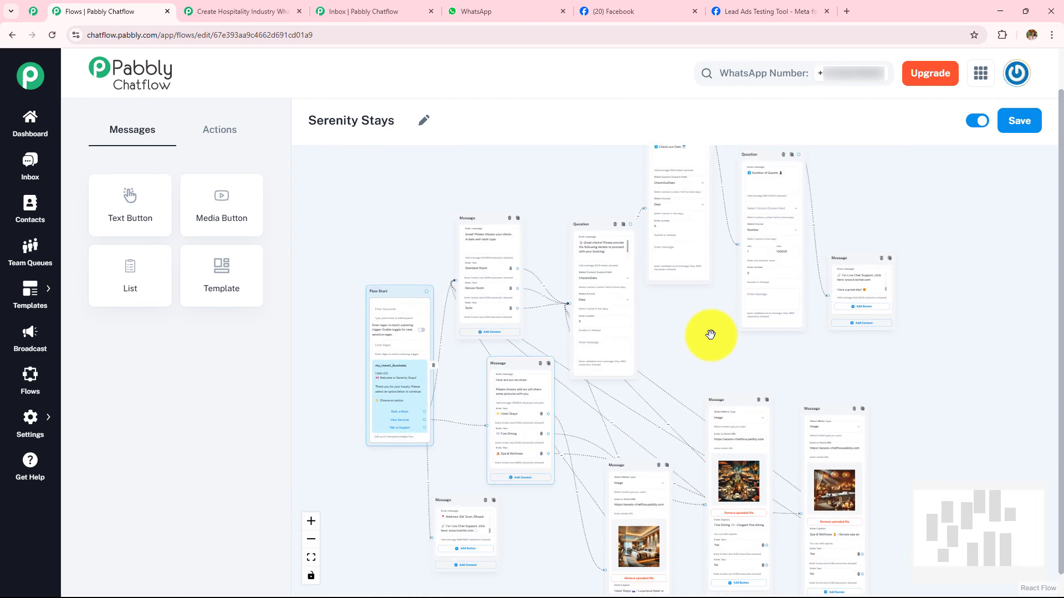
pyautogui.scroll(4, 724, 358)
pyautogui.moveTo(689, 334); pyautogui.dragTo(925, 392)
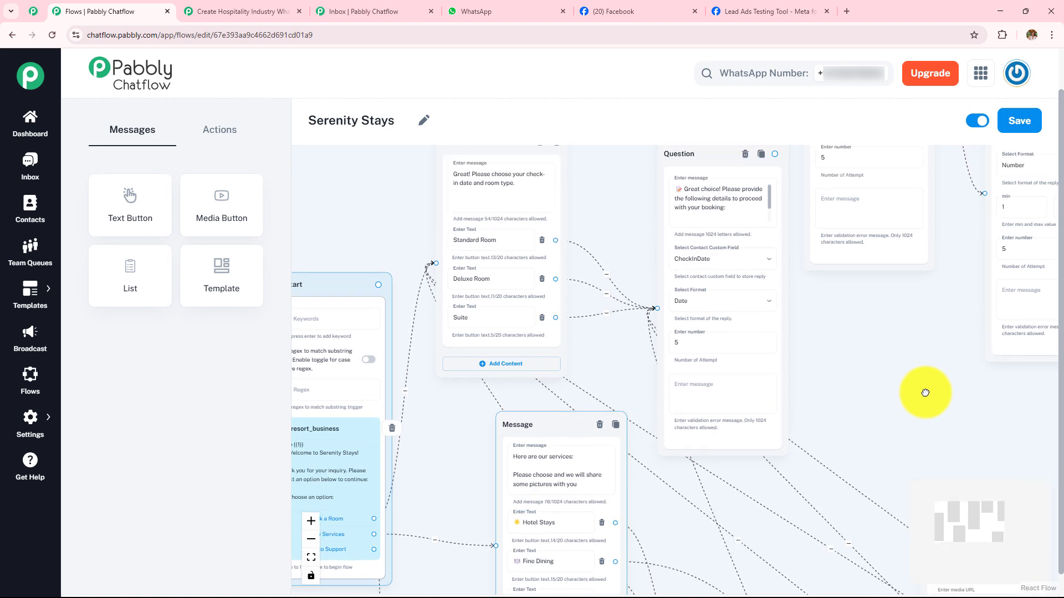
# - Switch to WhatsApp Web and look back over the test conversation with the Serenity Stays chatbot
pyautogui.click(504, 12)
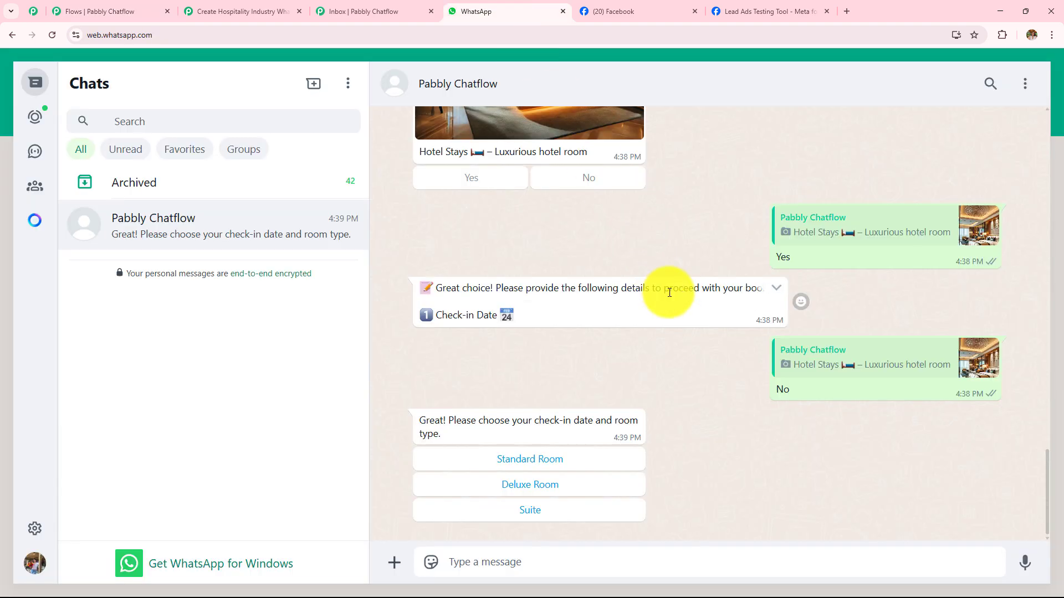
pyautogui.scroll(10, 668, 291)
pyautogui.click(250, 11)
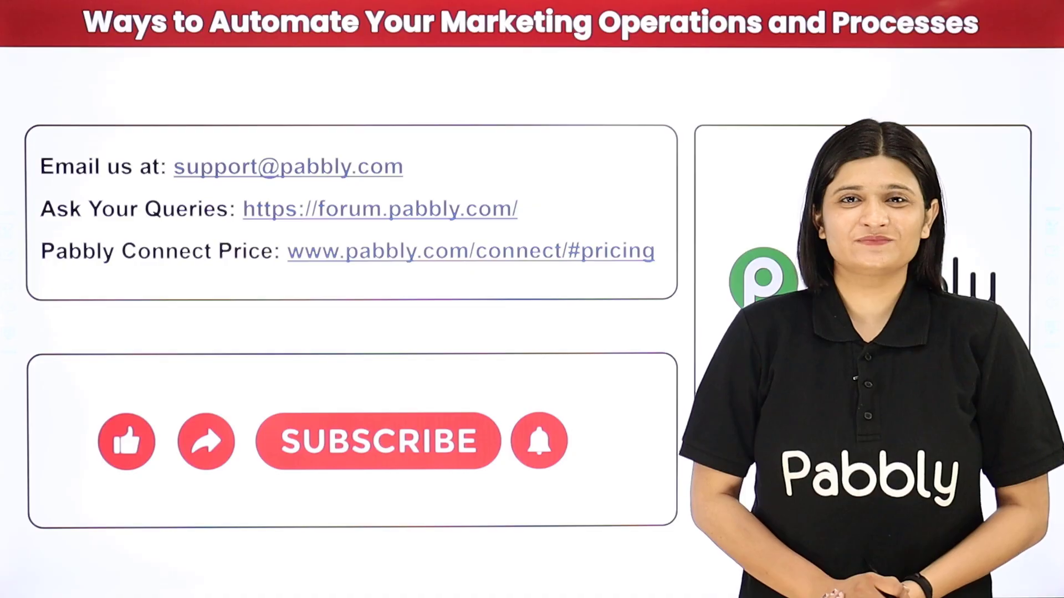